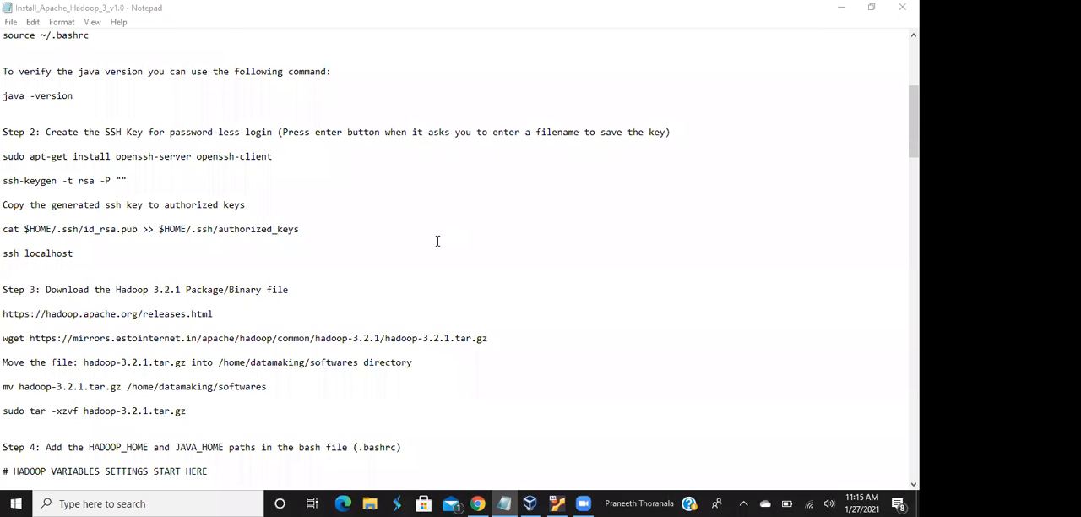
# Restart the virtual_hadoop machine after the Ubuntu installation, continue past the installation-medium prompt, and dismiss both VirtualBox notices
pyautogui.click(558, 502)
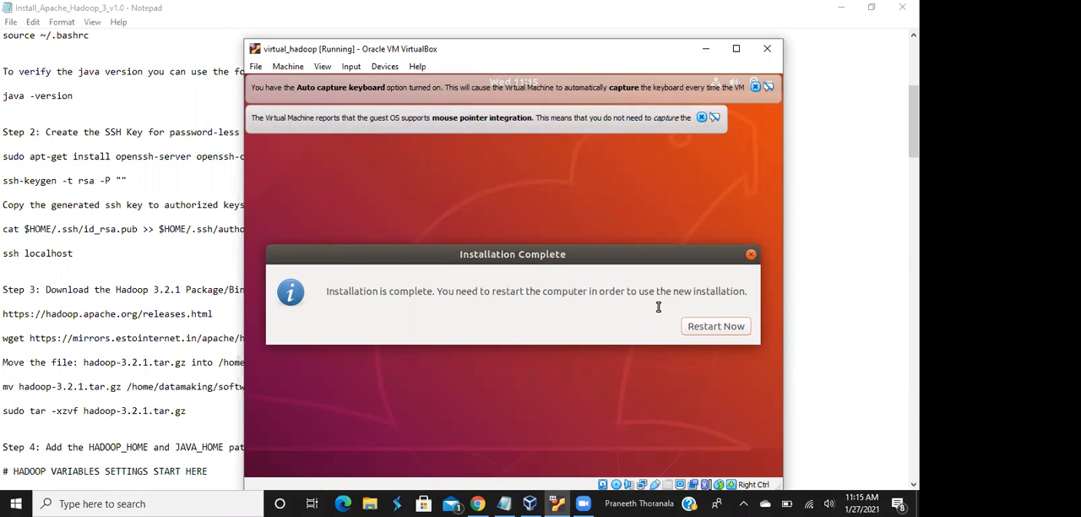
pyautogui.click(698, 330)
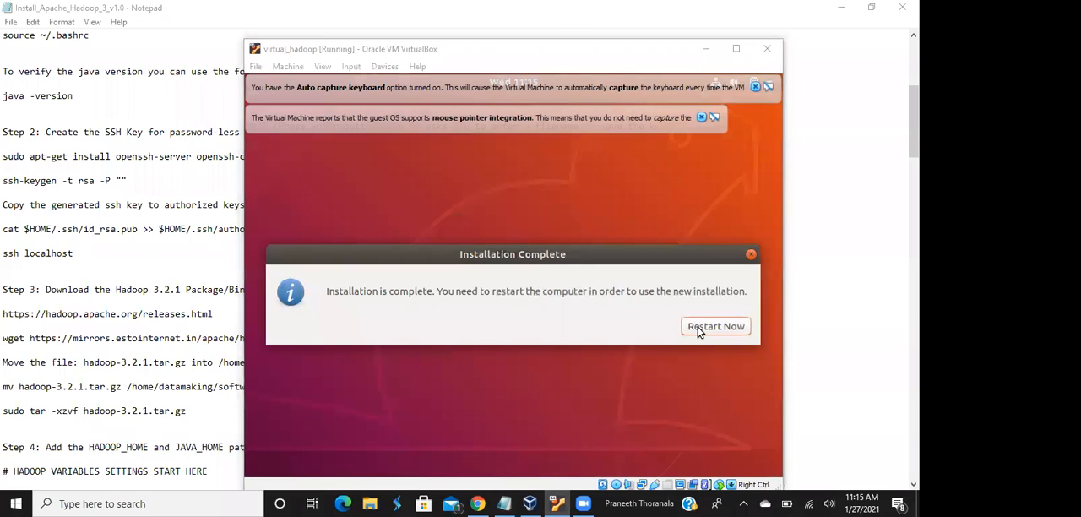
pyautogui.click(698, 329)
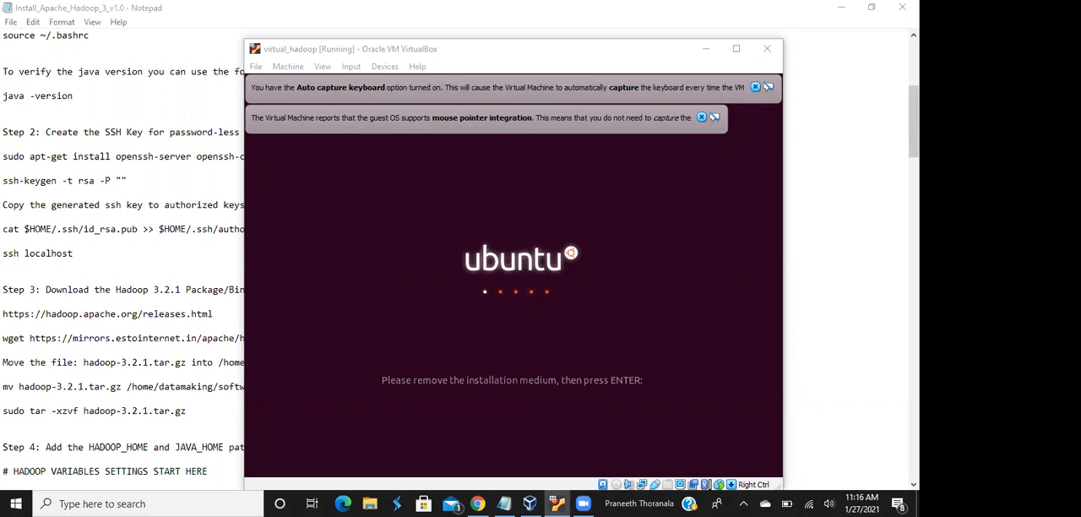
pyautogui.click(650, 217)
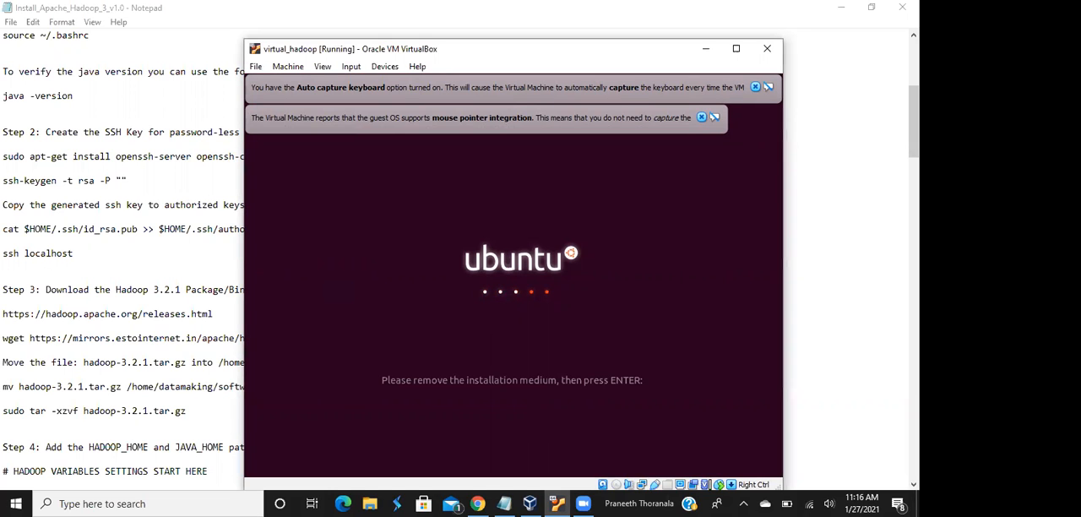
pyautogui.press('Return')
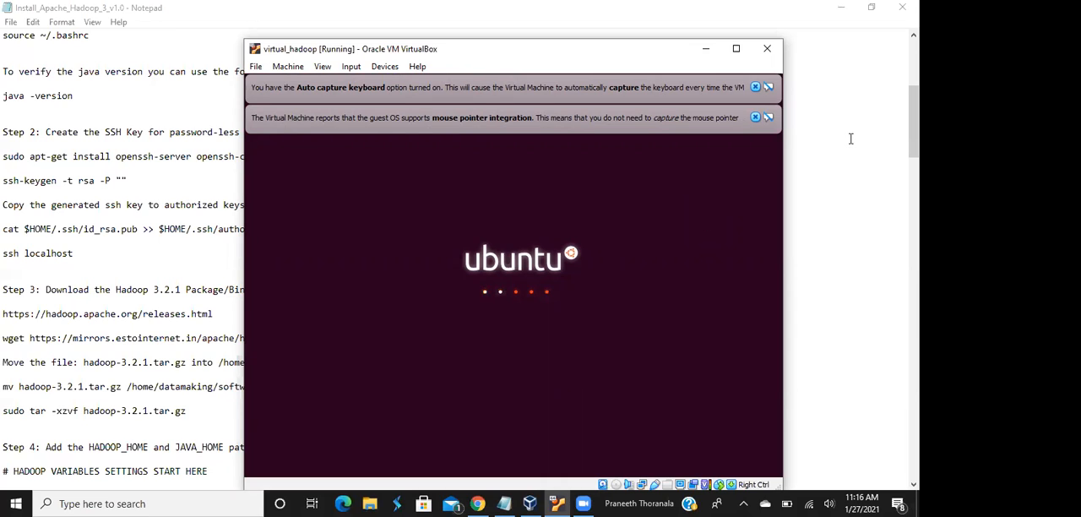
pyautogui.click(755, 117)
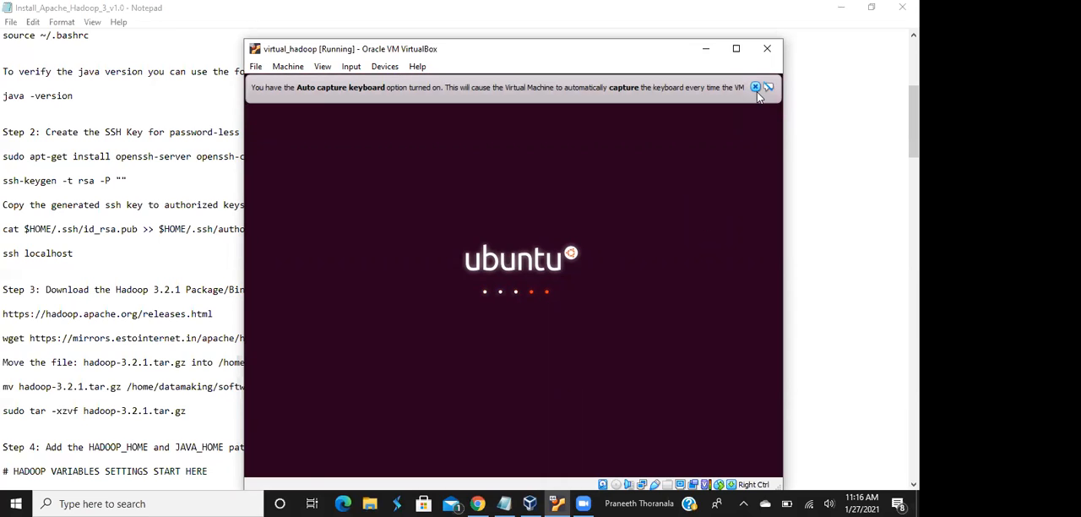
pyautogui.click(755, 87)
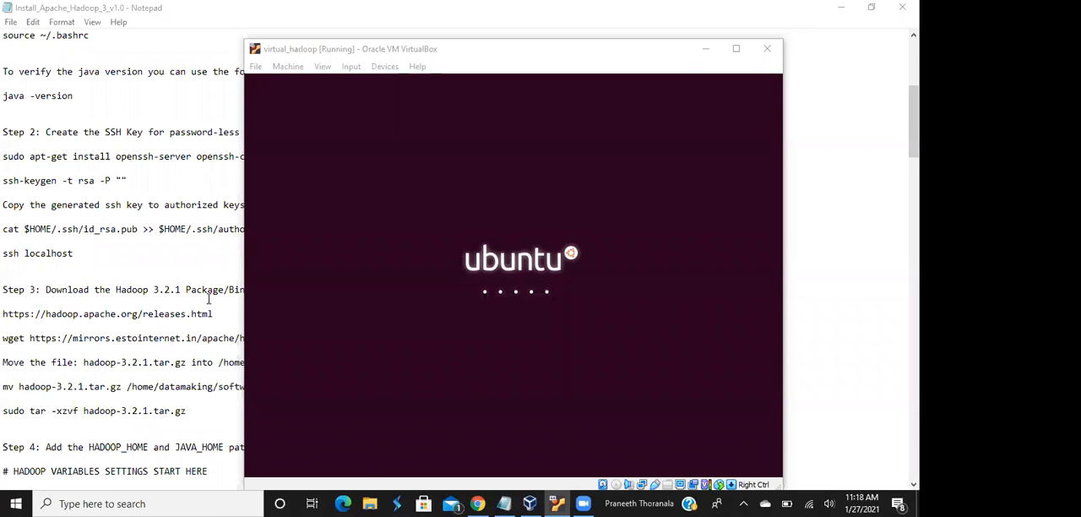
# Switch to Chrome and search Google for "putty download" in a new tab
pyautogui.click(477, 503)
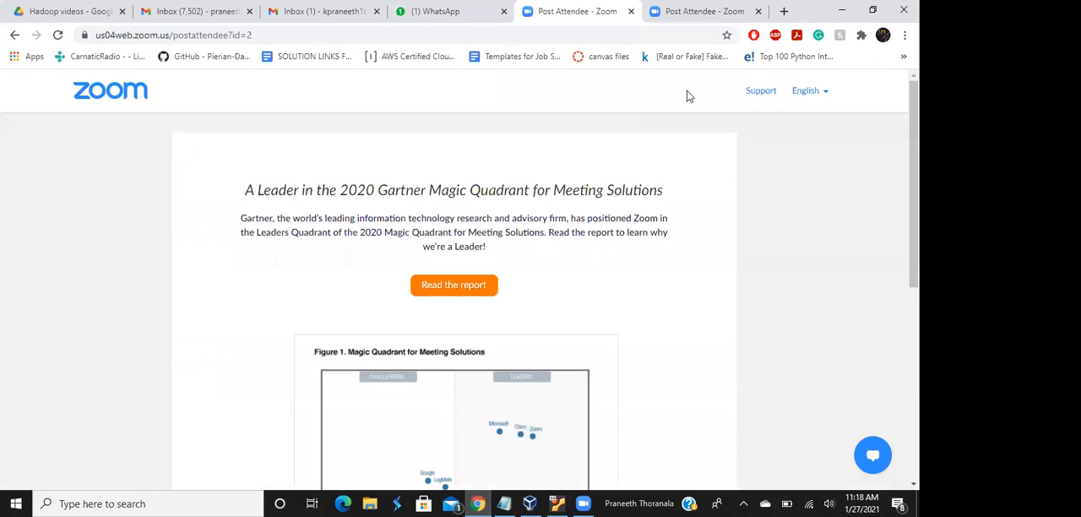
pyautogui.click(784, 11)
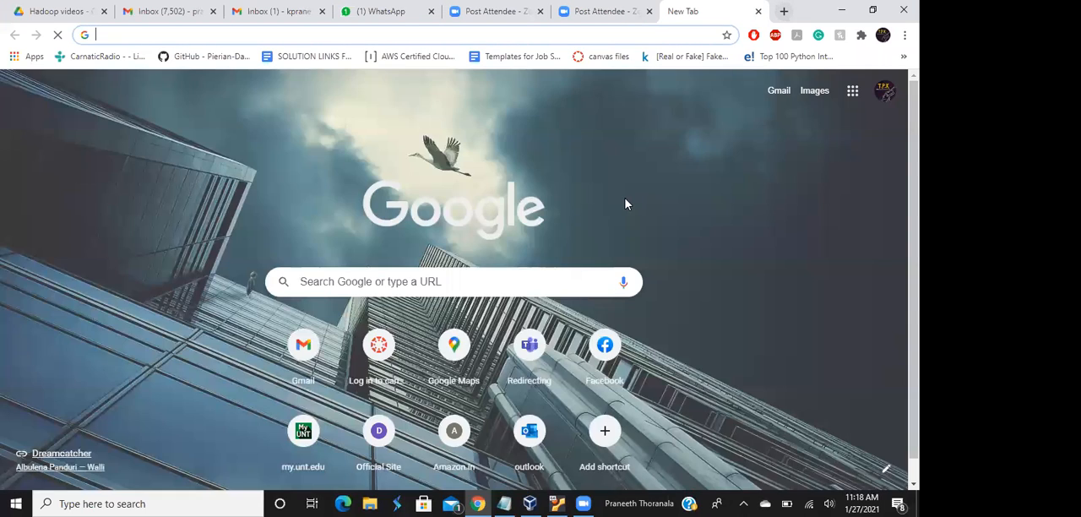
pyautogui.write('put')
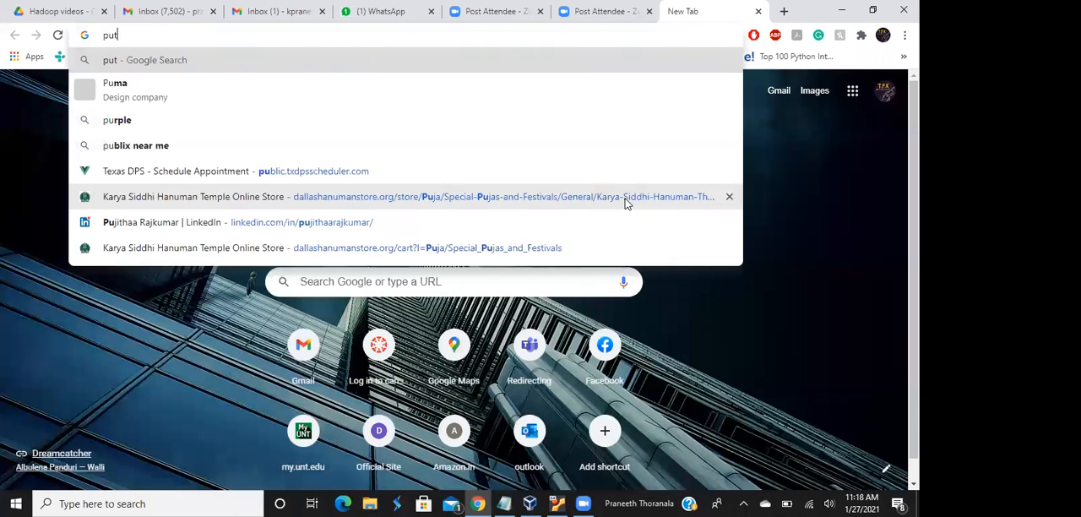
pyautogui.write('ty download')
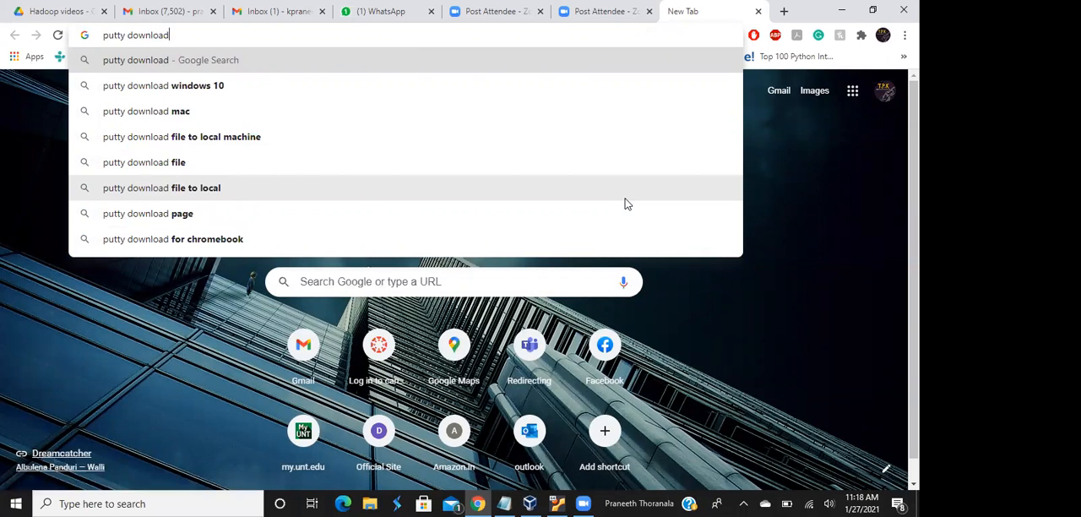
pyautogui.press('Return')
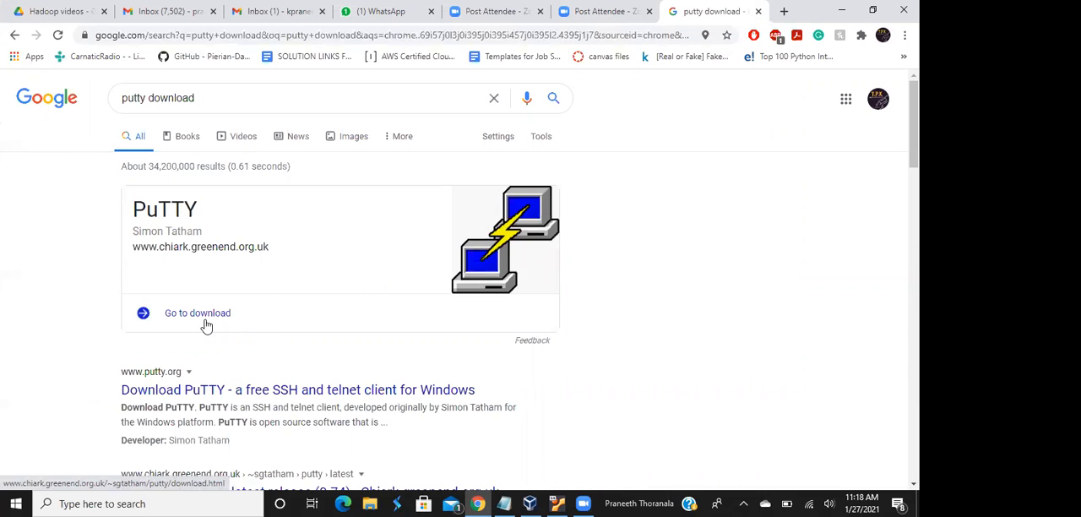
# Open putty.org from the search results and follow its link to the latest PuTTY release page
pyautogui.click(168, 395)
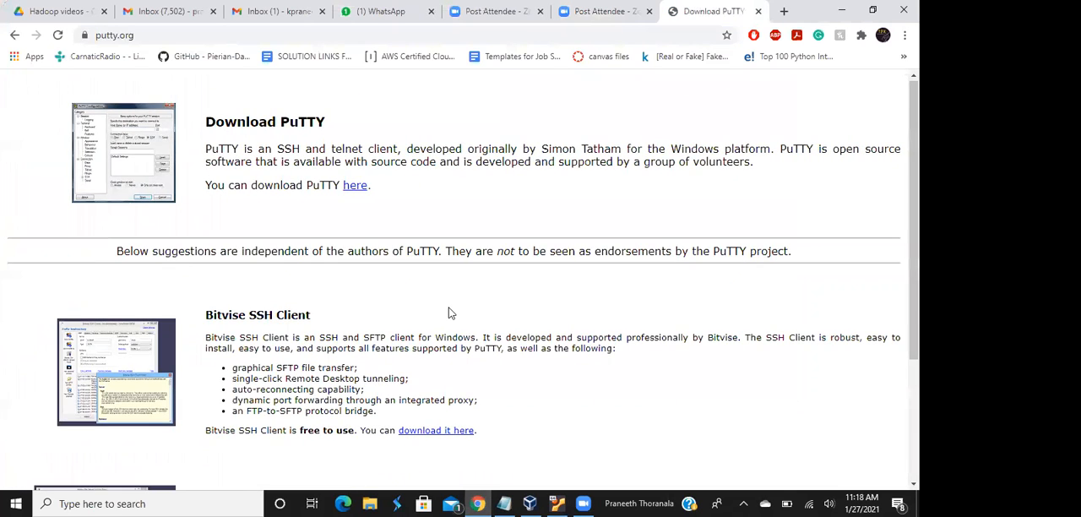
pyautogui.scroll(-3, 450, 313)
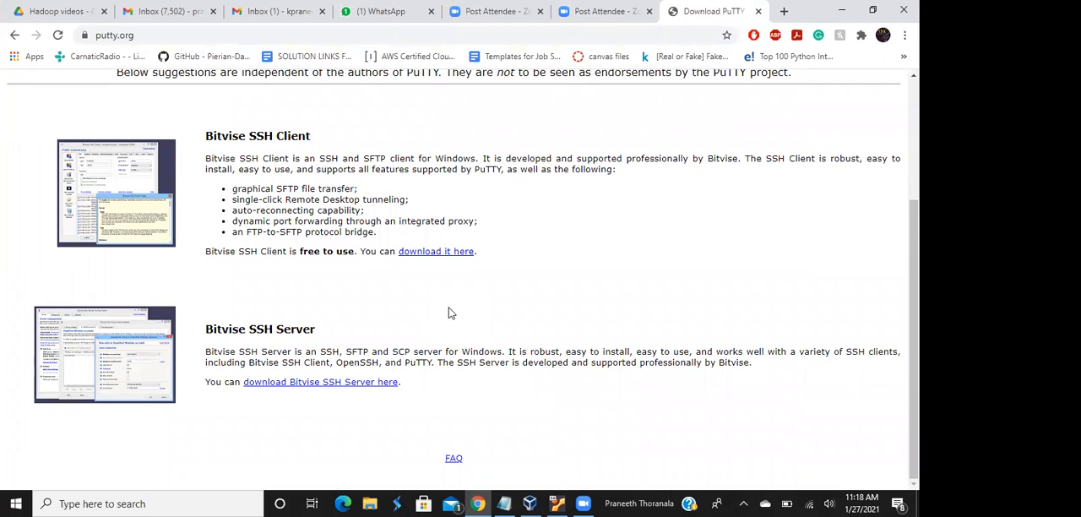
pyautogui.scroll(3, 450, 313)
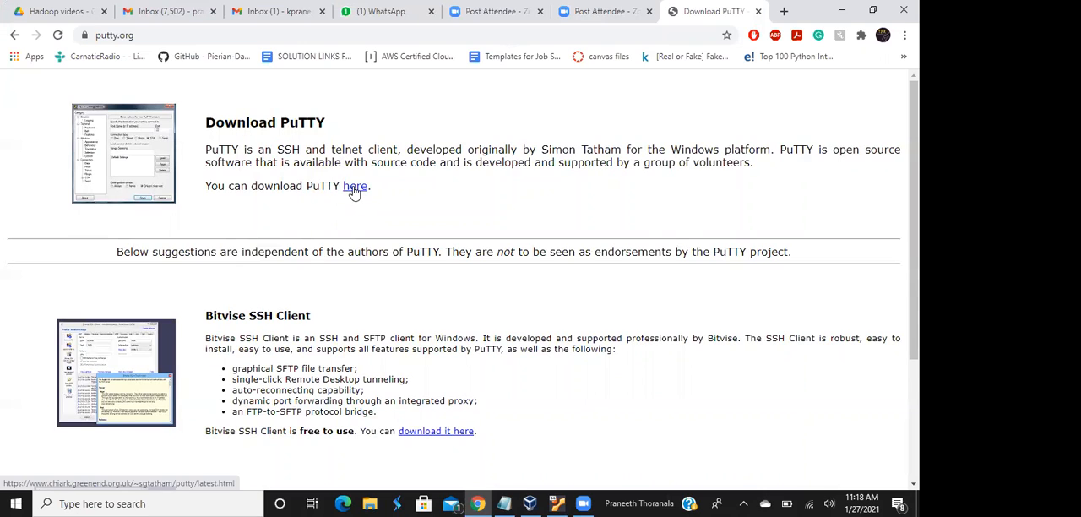
pyautogui.click(355, 189)
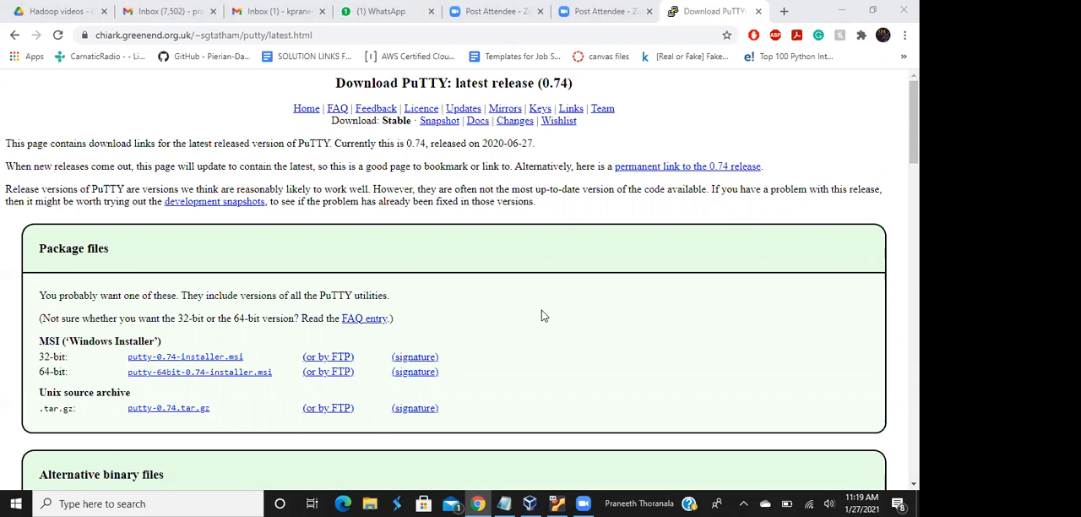
# Download the 64-bit Arm putty.zip containing all Windows on Arm executables
pyautogui.scroll(-10, 543, 316)
pyautogui.scroll(3, 543, 315)
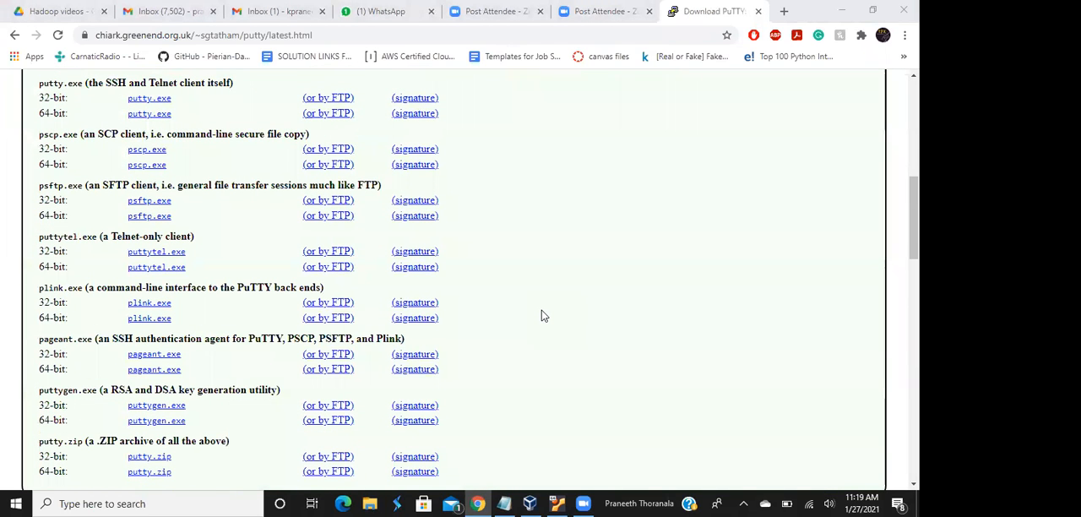
pyautogui.scroll(-1, 544, 316)
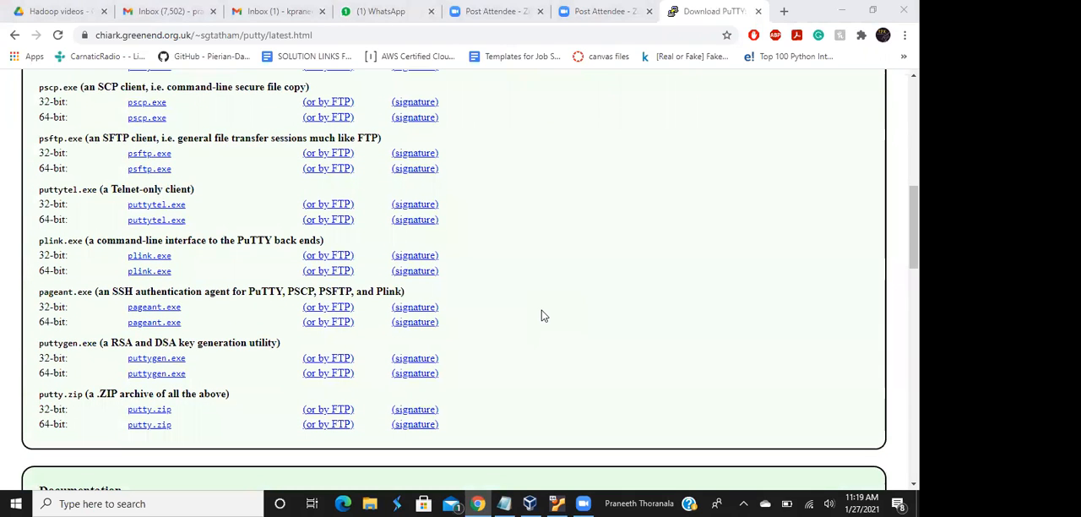
pyautogui.scroll(-7, 544, 316)
pyautogui.scroll(1, 543, 316)
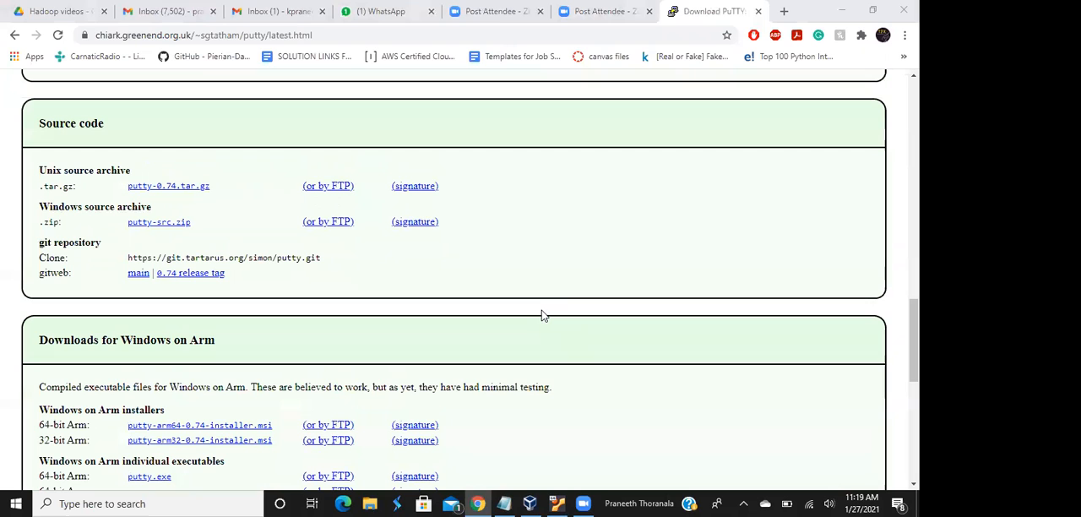
pyautogui.scroll(-5, 544, 315)
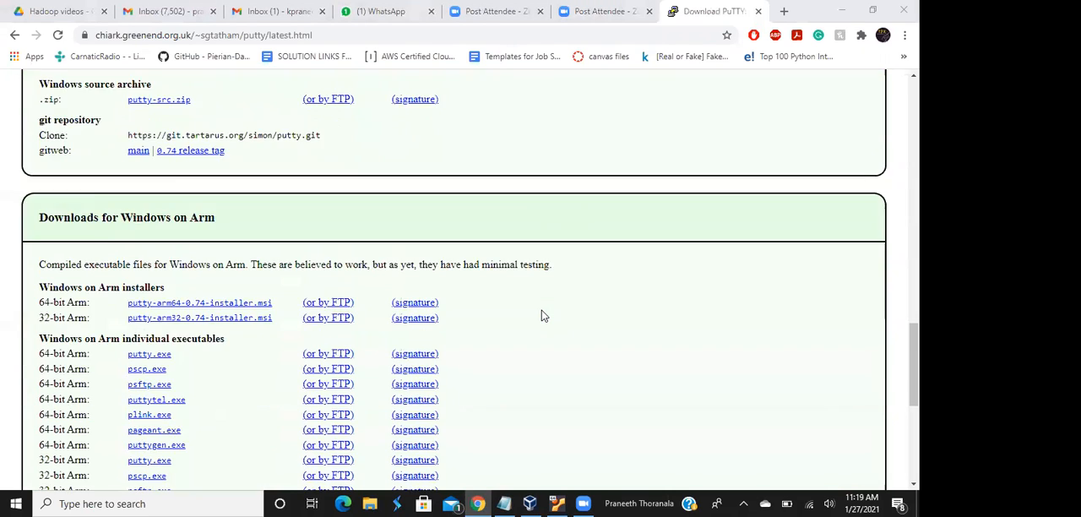
pyautogui.scroll(-4, 544, 315)
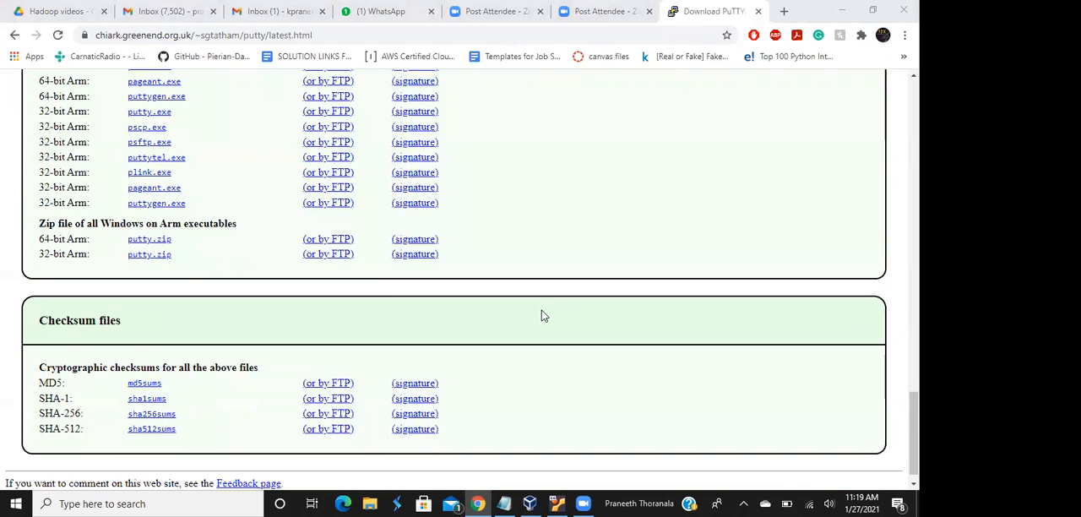
pyautogui.click(155, 244)
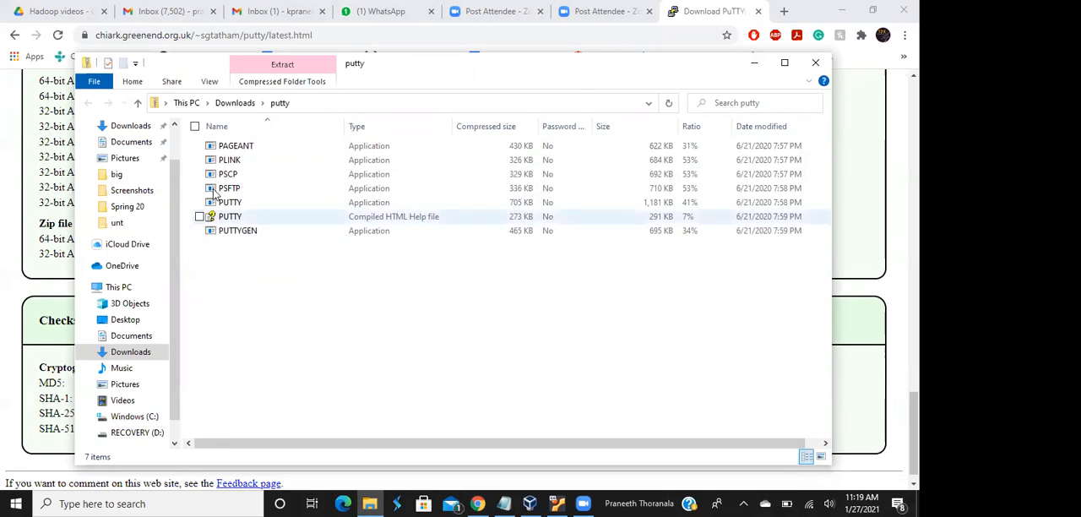
# Extract the downloaded putty archive into a putty folder inside Downloads
pyautogui.click(246, 108)
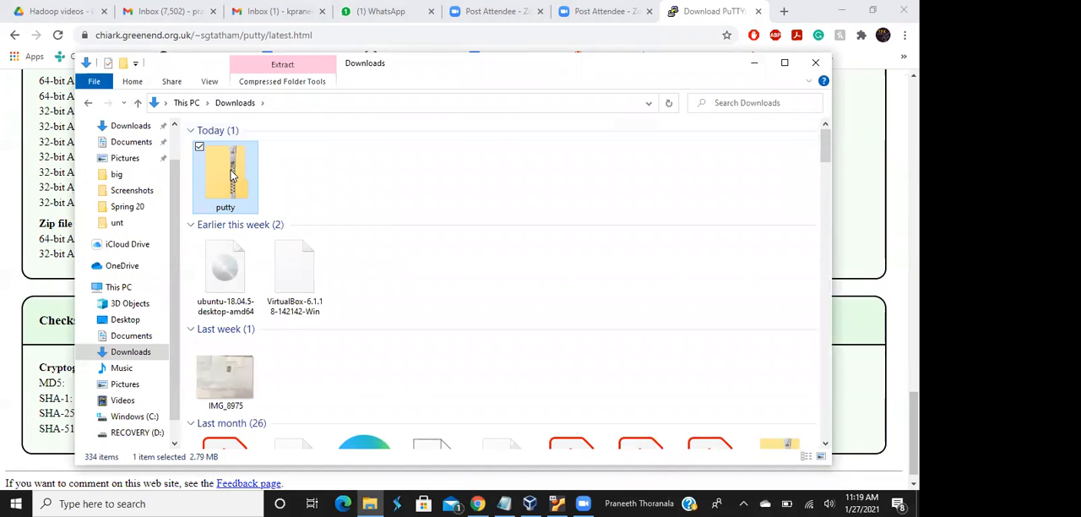
pyautogui.doubleClick(231, 171)
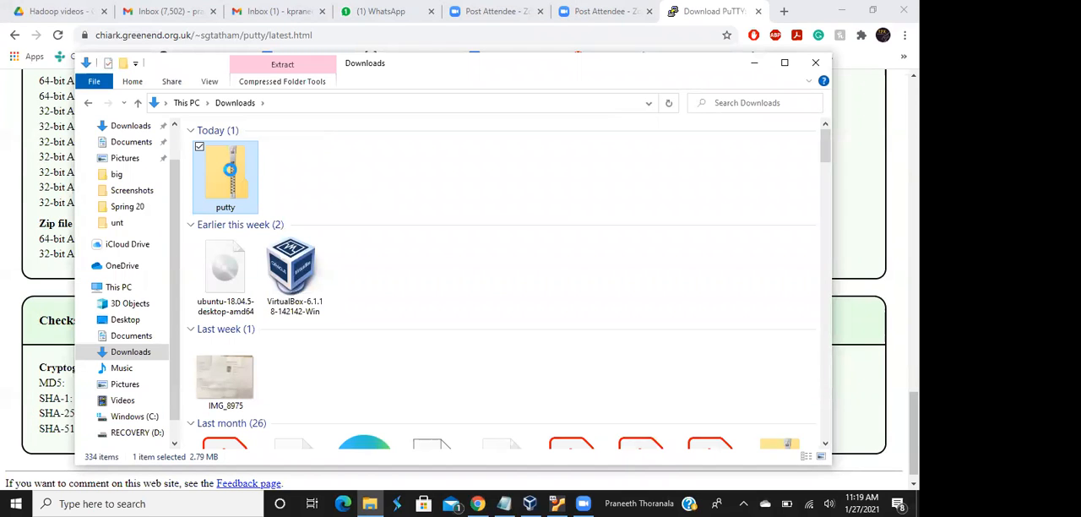
pyautogui.rightClick(230, 171)
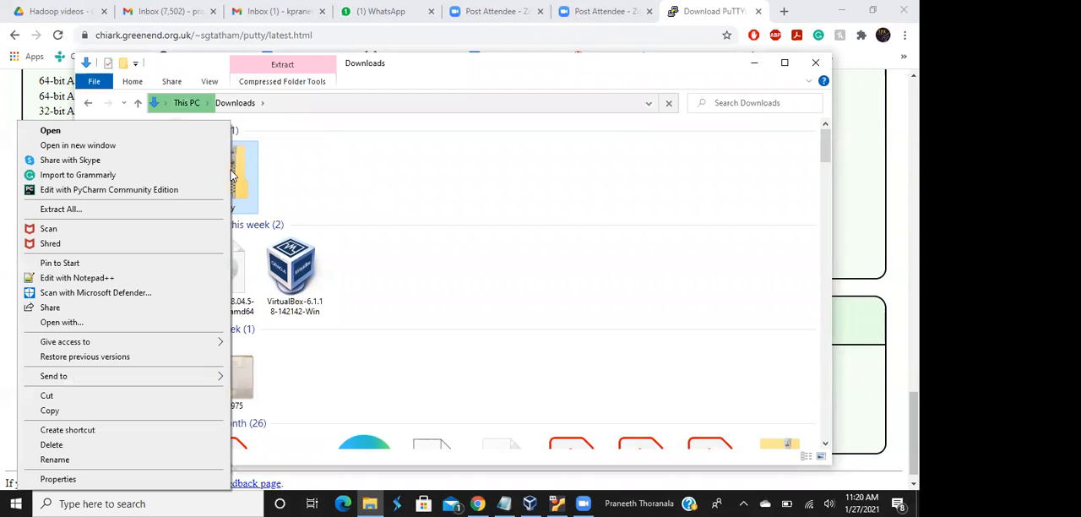
pyautogui.click(135, 209)
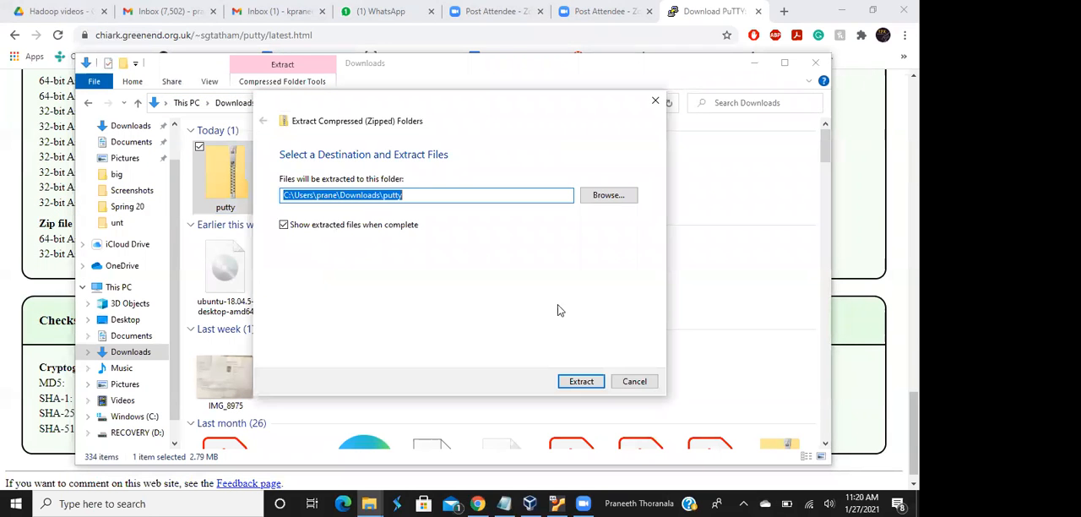
pyautogui.click(591, 381)
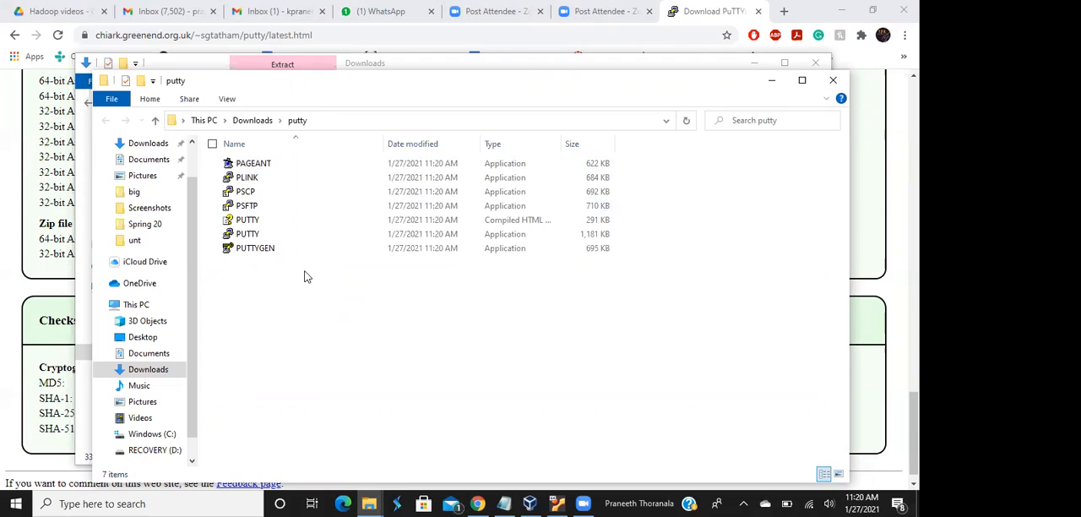
# Try to launch the extracted PUTTY application, closing the dialog after each attempt
pyautogui.doubleClick(249, 238)
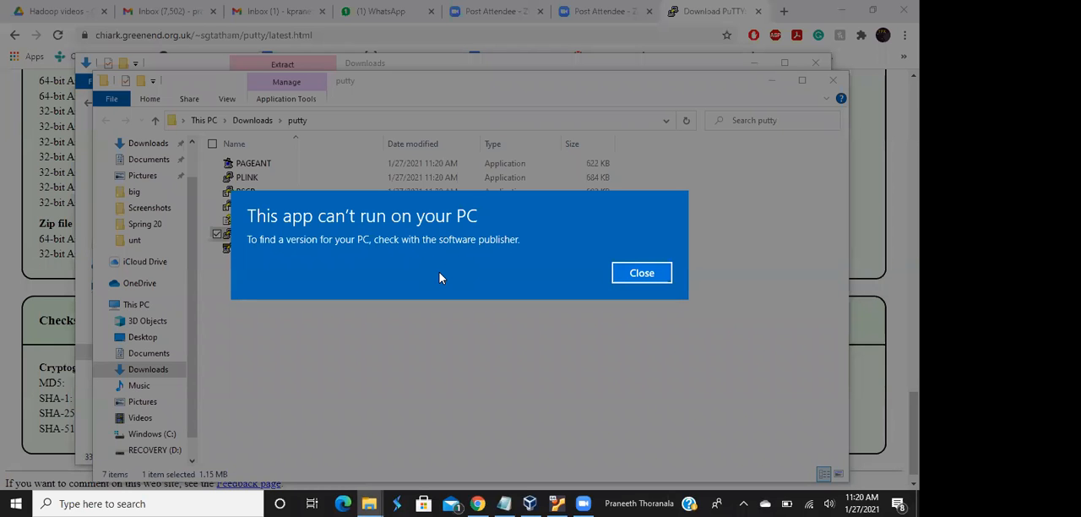
pyautogui.click(641, 273)
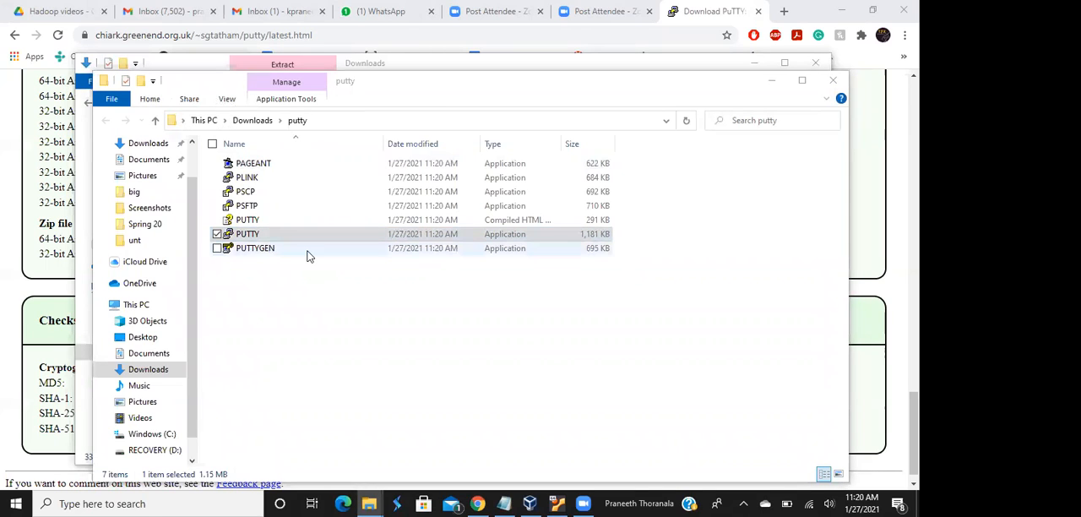
pyautogui.click(242, 236)
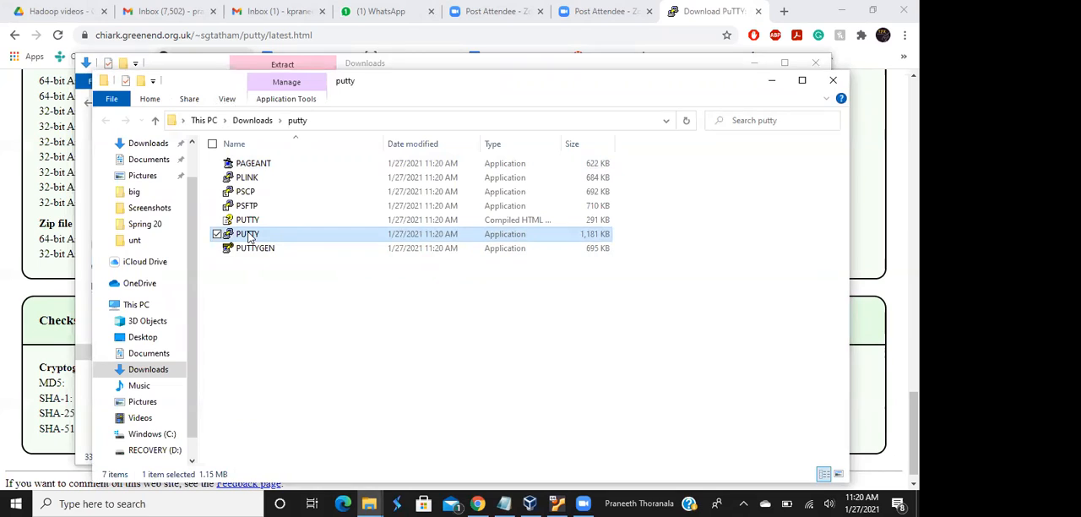
pyautogui.doubleClick(249, 237)
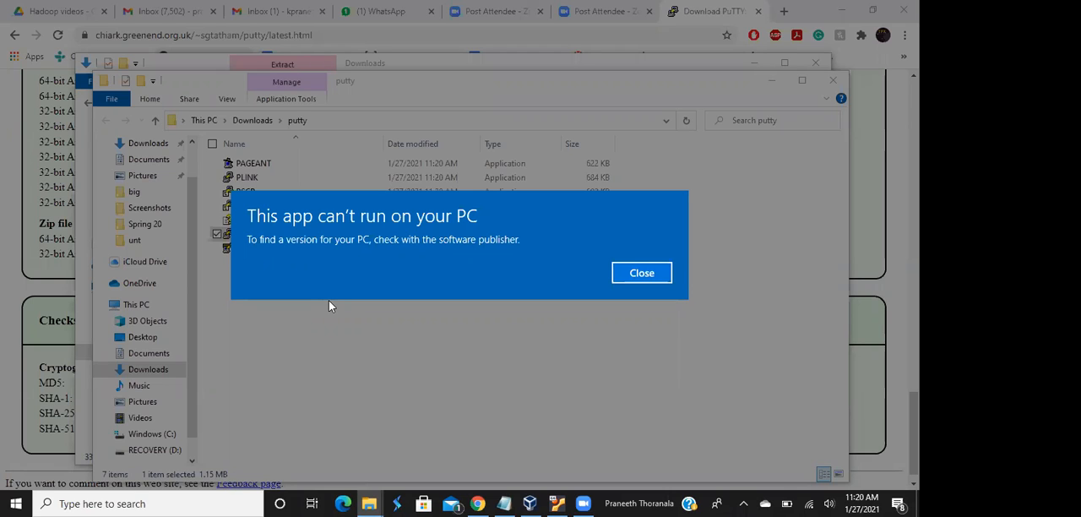
pyautogui.click(633, 274)
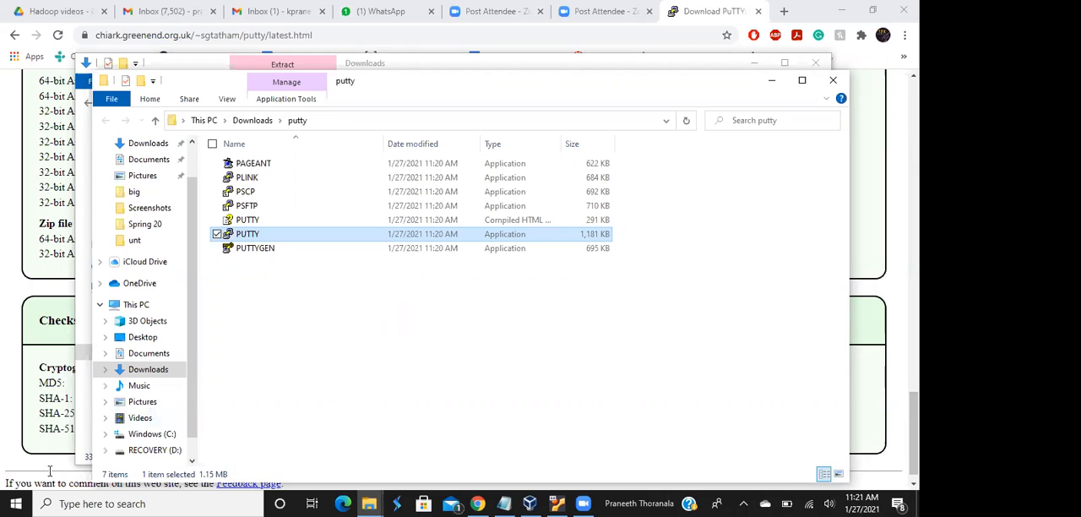
# Check the Windows host's processor and system type in This PC's system properties, and close the System window
pyautogui.click(144, 502)
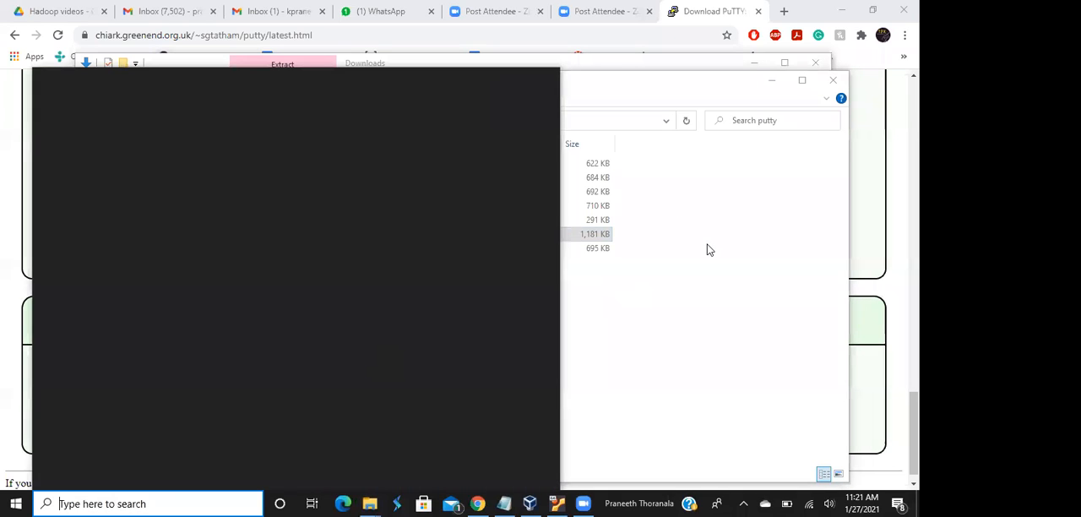
pyautogui.click(711, 250)
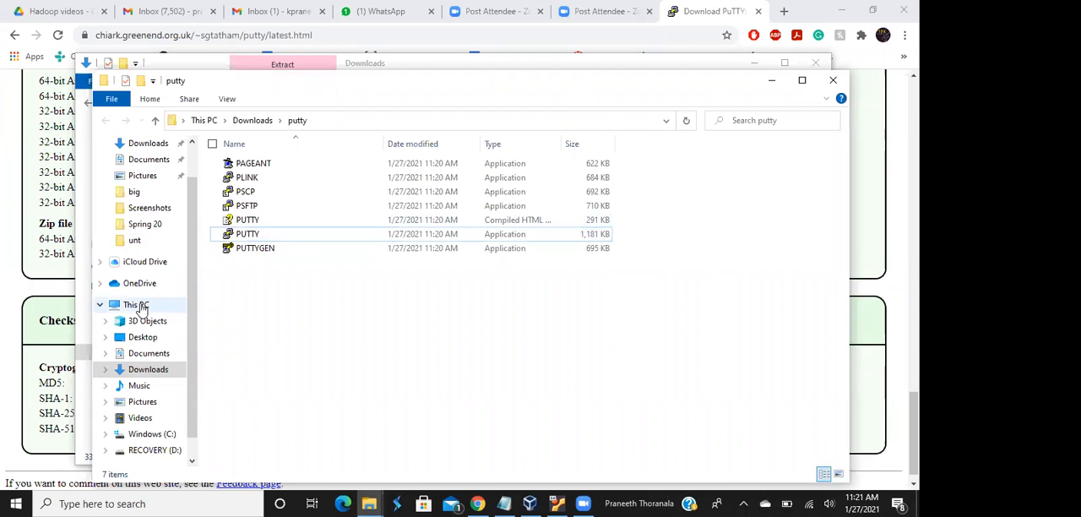
pyautogui.rightClick(140, 307)
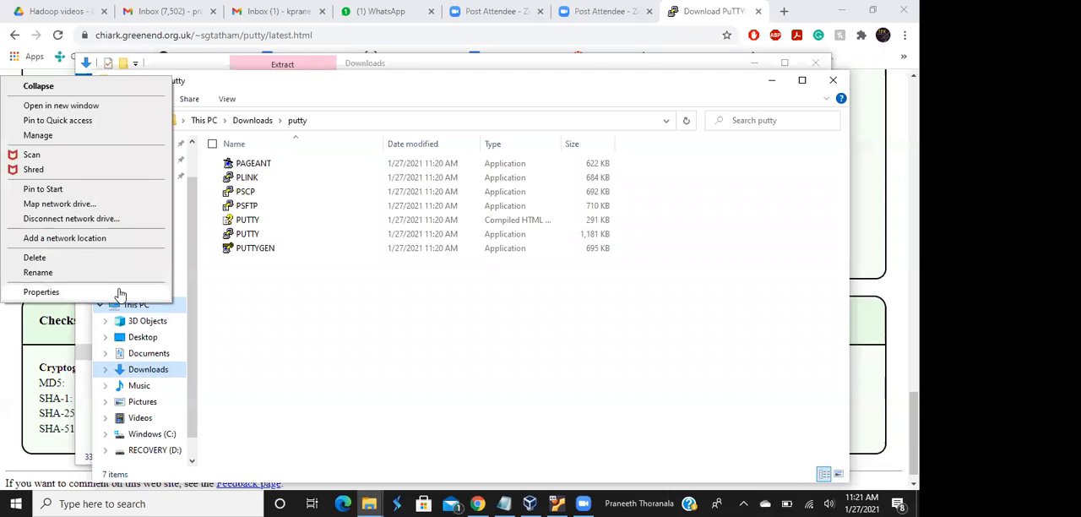
pyautogui.click(120, 294)
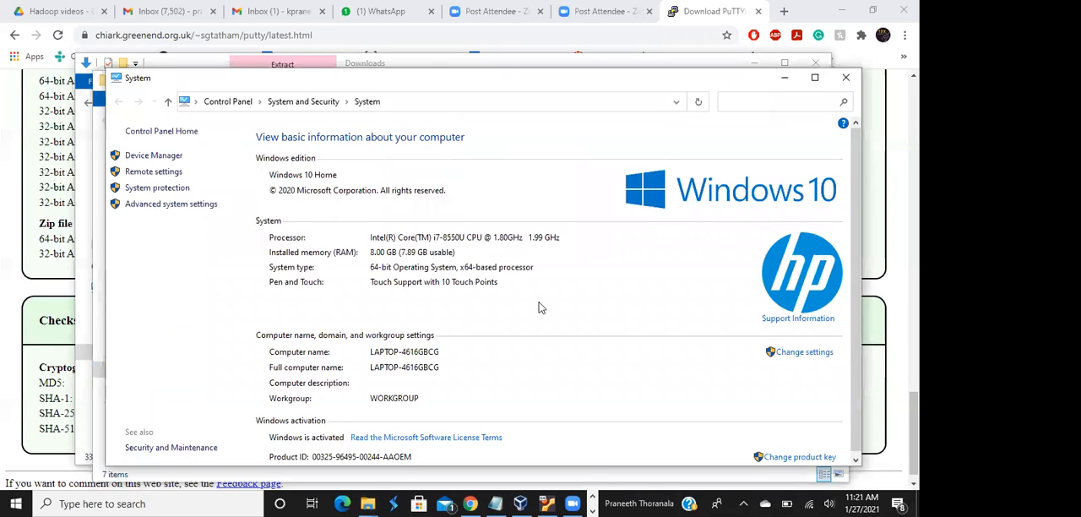
pyautogui.click(844, 82)
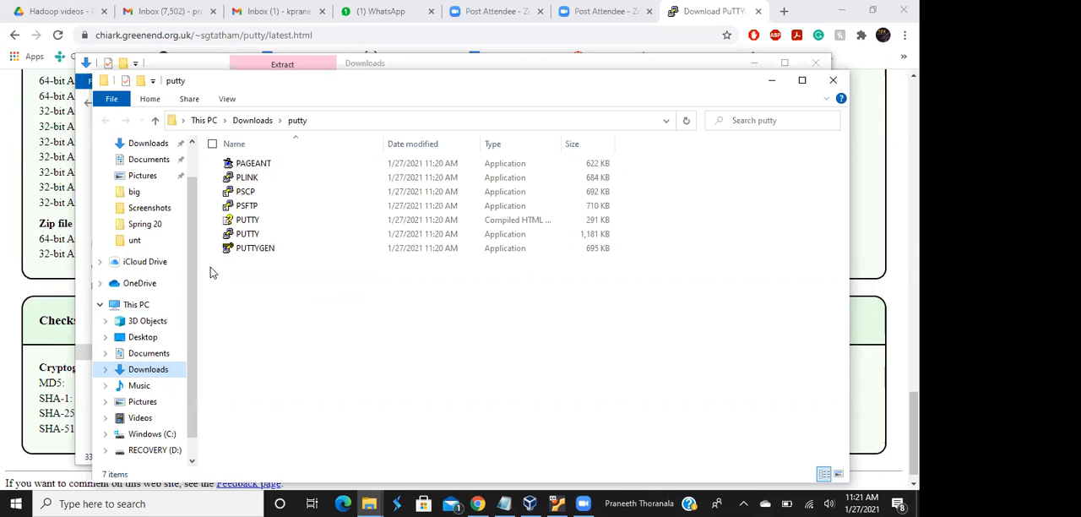
# Download the 64-bit Arm putty.exe from the PuTTY download page and try to run it
pyautogui.click(65, 240)
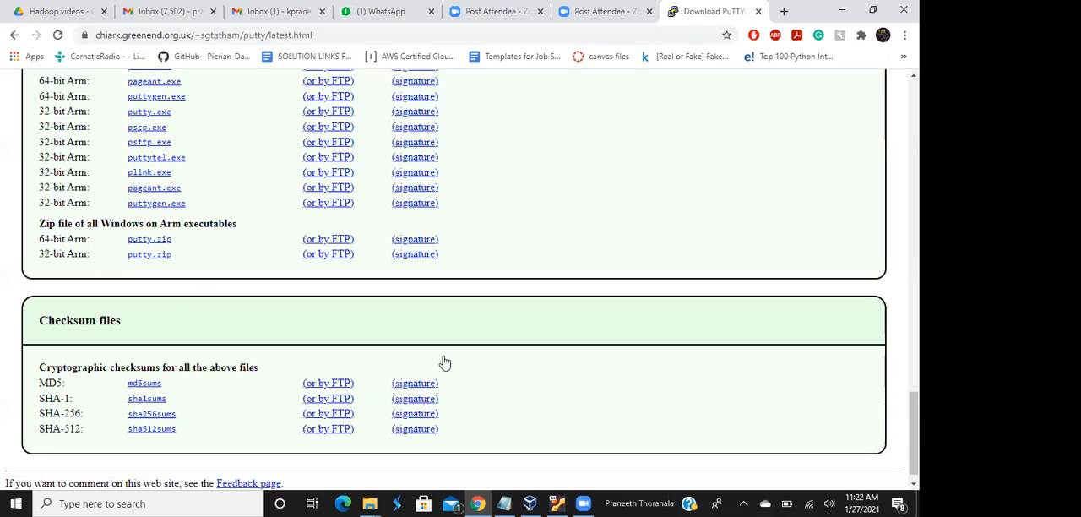
pyautogui.scroll(3, 434, 265)
pyautogui.scroll(2, 434, 265)
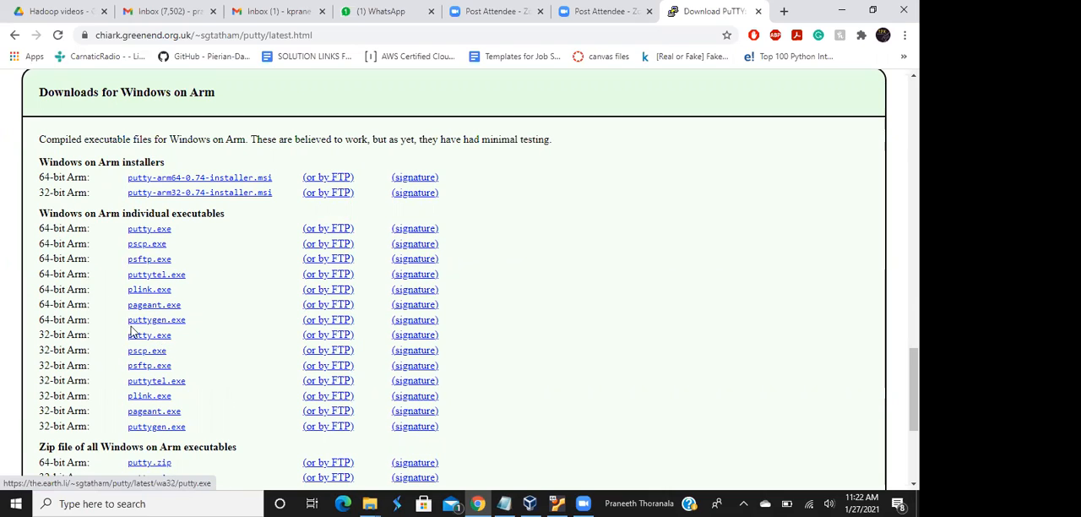
pyautogui.click(161, 232)
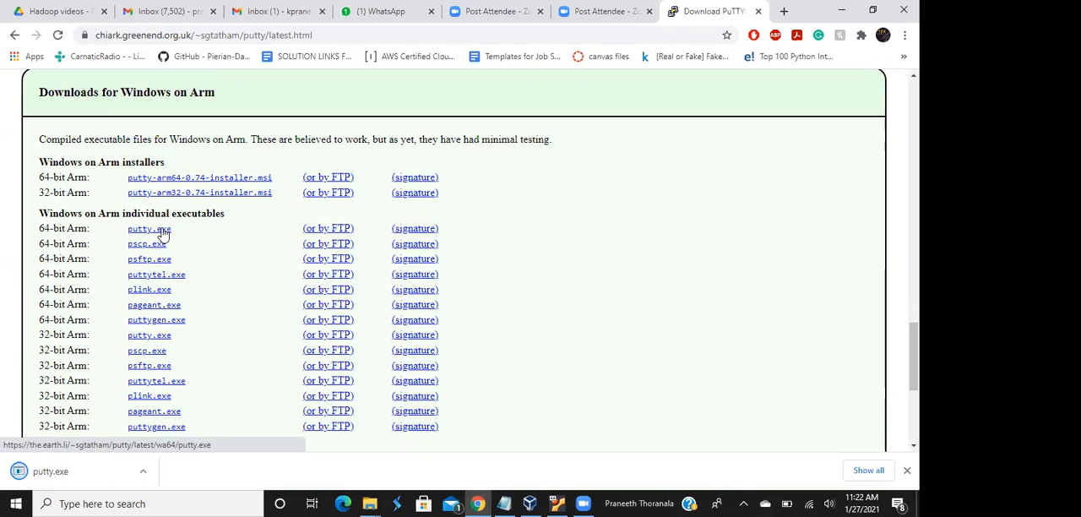
pyautogui.click(83, 471)
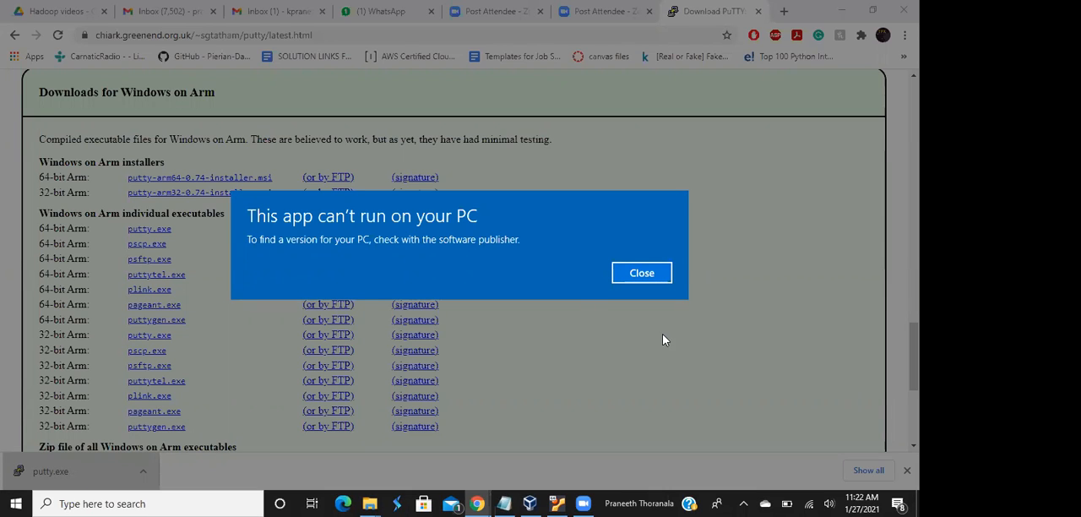
pyautogui.click(643, 278)
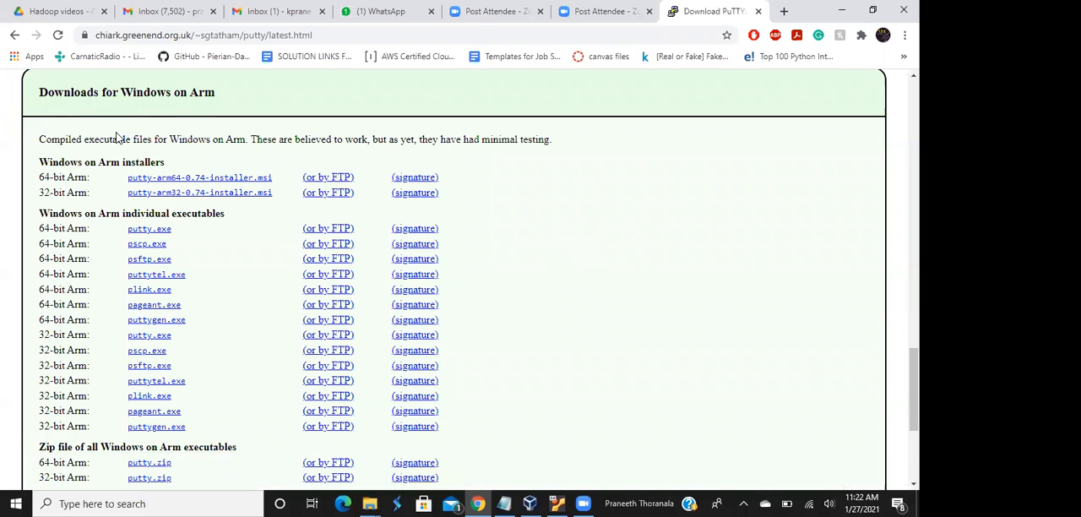
# Download putty-arm64-0.74-installer.msi and try to run the installer
pyautogui.click(157, 181)
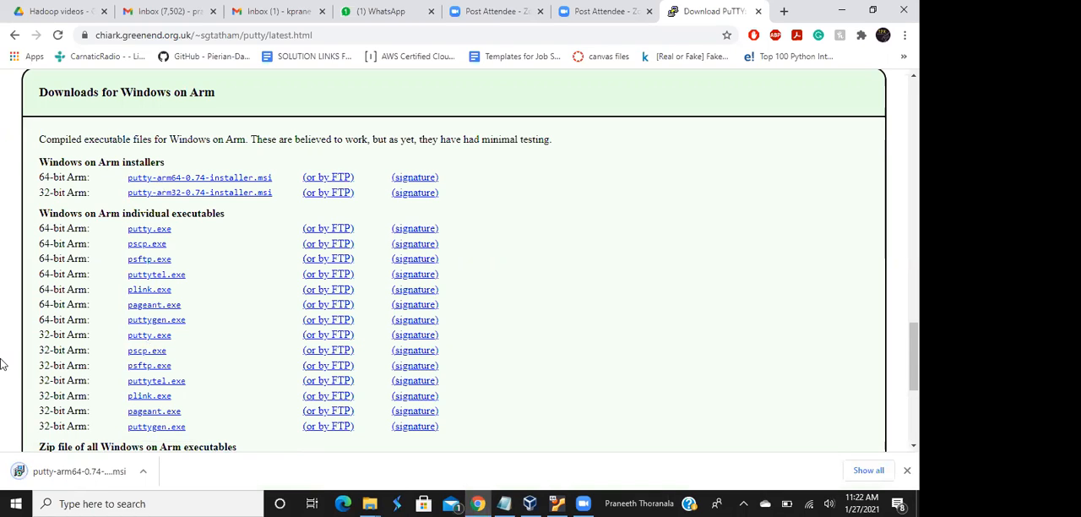
pyautogui.click(72, 474)
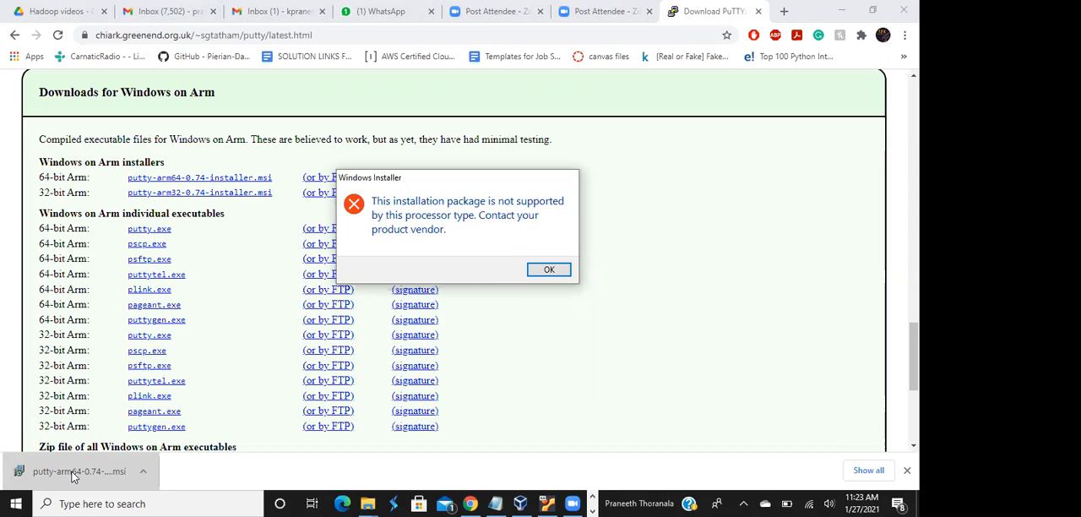
pyautogui.click(547, 270)
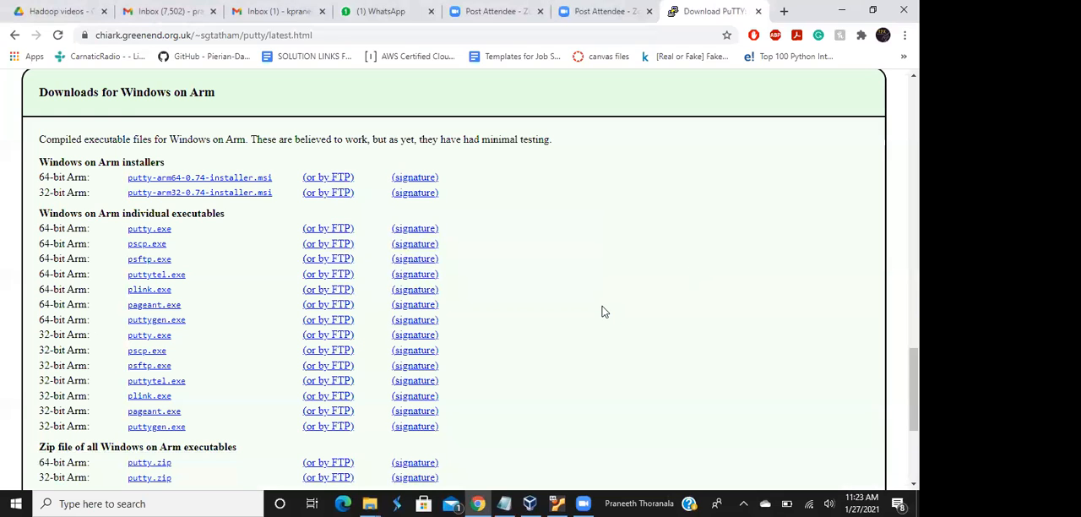
# Download the regular 64-bit putty.zip from the alternative binary files and open the archive
pyautogui.scroll(-3, 603, 310)
pyautogui.scroll(-1, 603, 310)
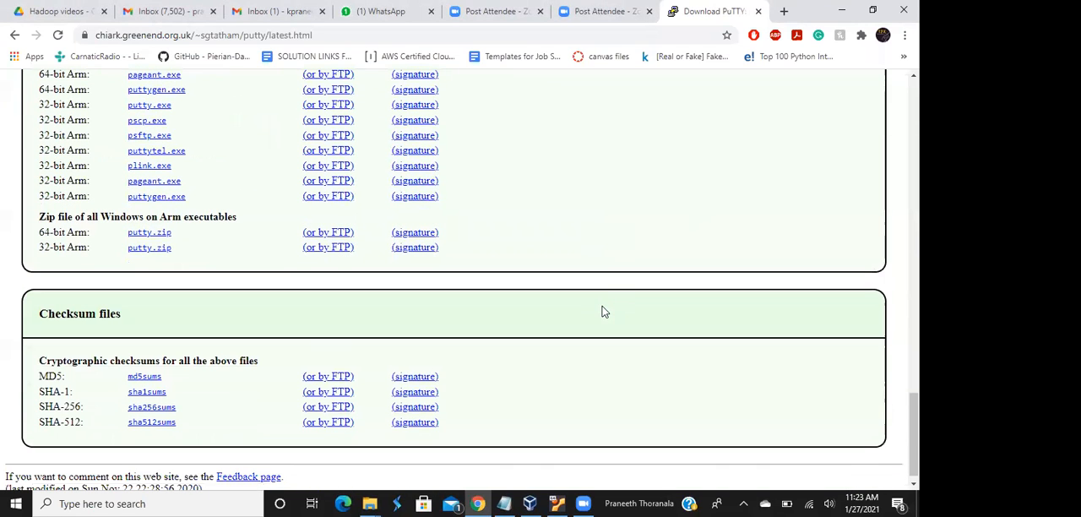
pyautogui.scroll(10, 603, 311)
pyautogui.scroll(5, 603, 310)
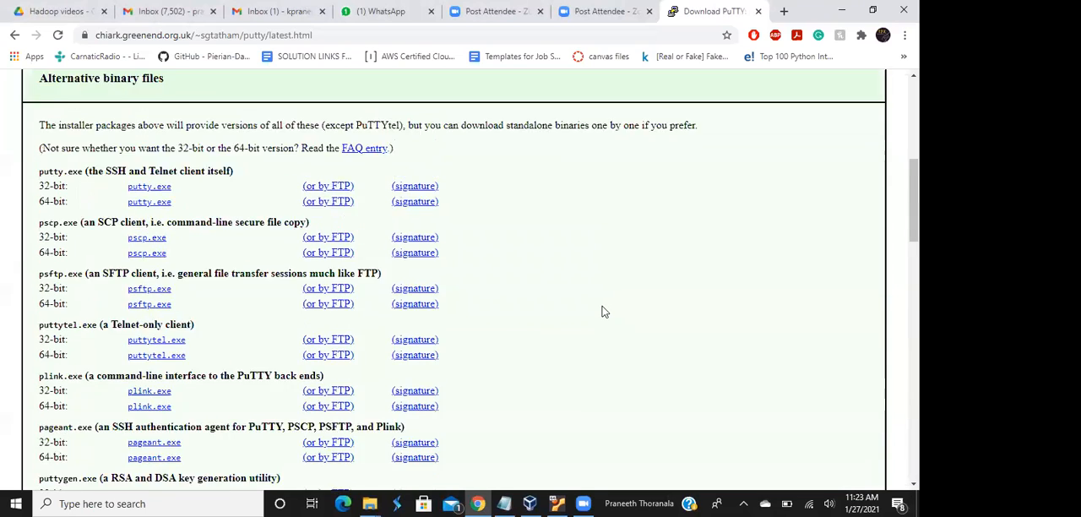
pyautogui.scroll(-4, 603, 310)
pyautogui.scroll(1, 603, 311)
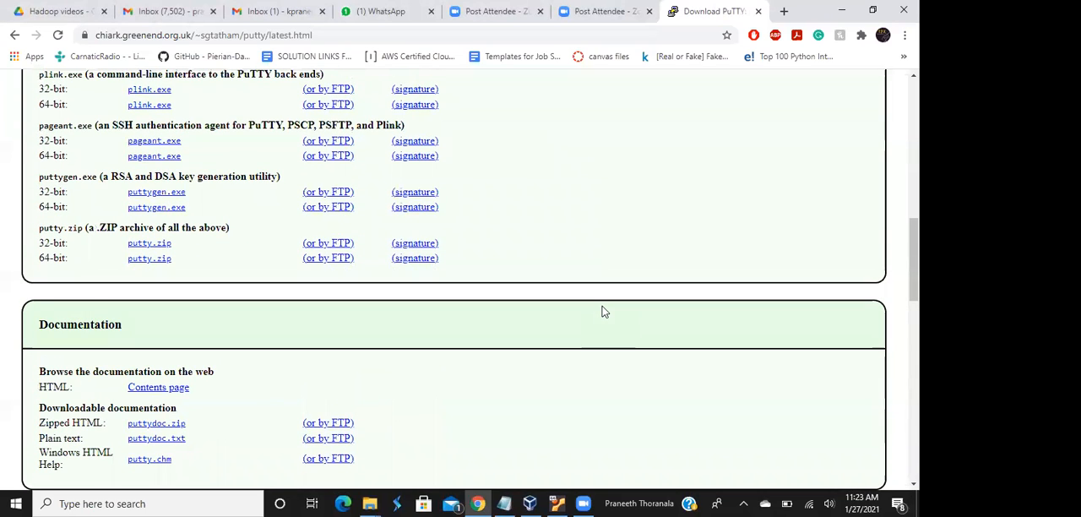
pyautogui.scroll(1, 603, 311)
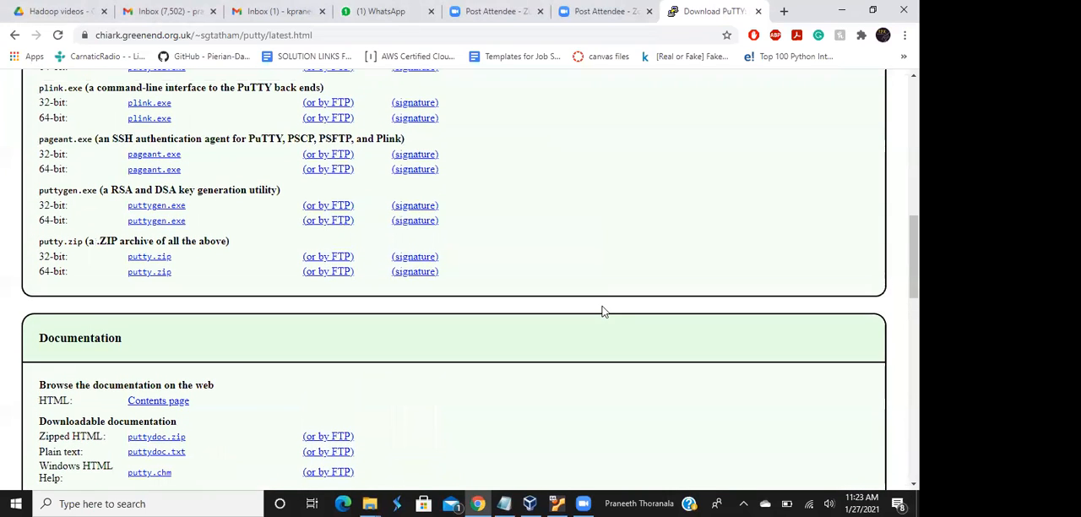
pyautogui.scroll(1, 603, 311)
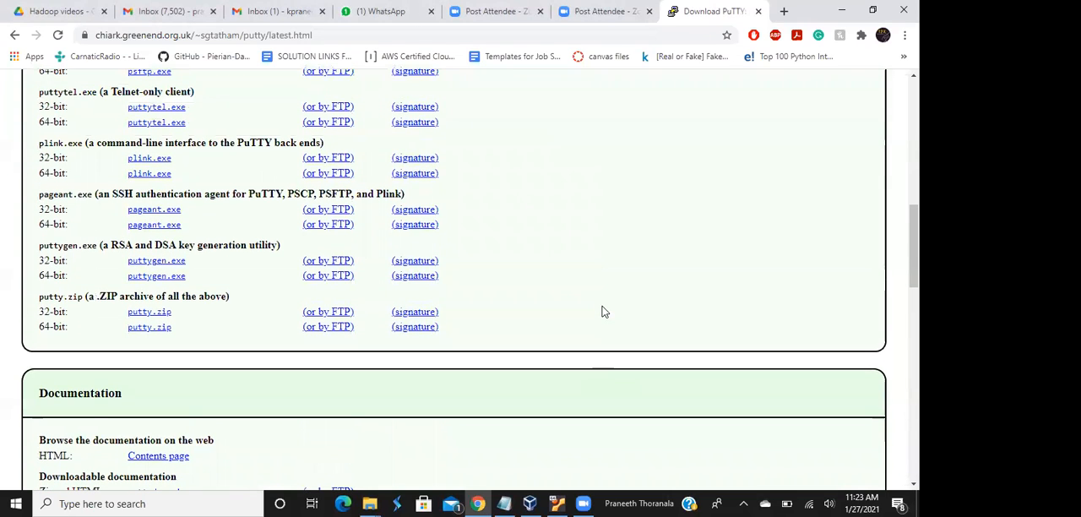
pyautogui.scroll(1, 603, 311)
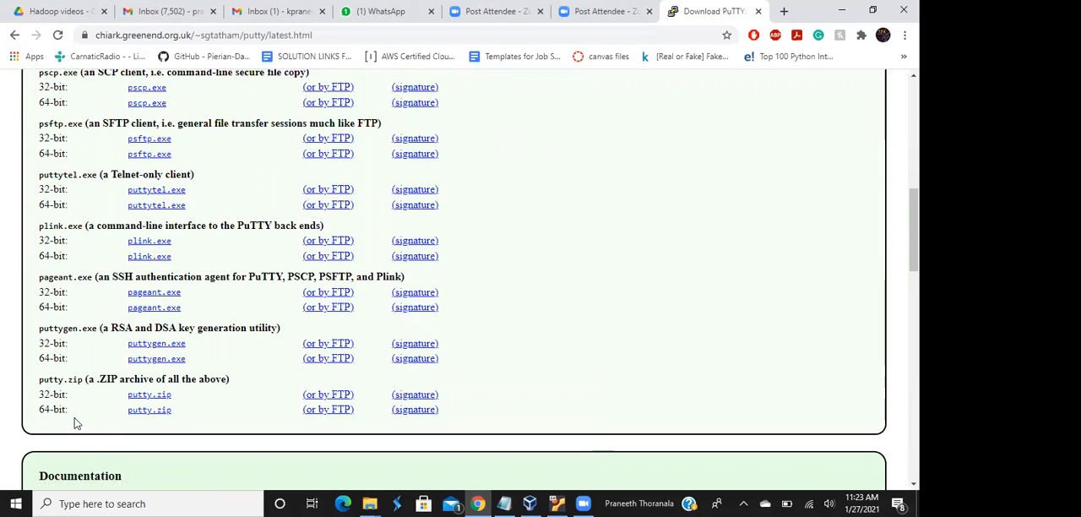
pyautogui.click(146, 412)
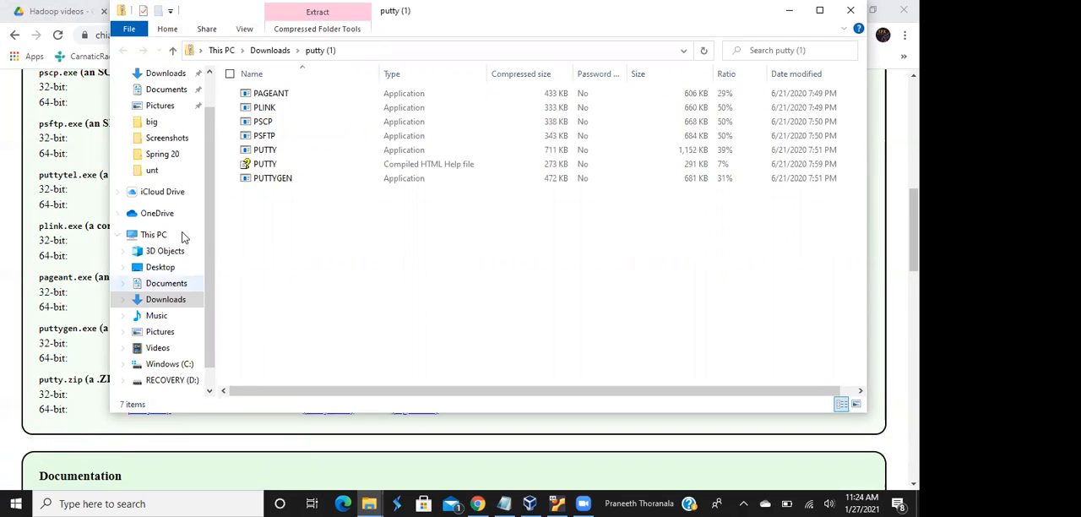
# Extract the putty (1) archive into a putty (1) folder in Downloads and launch the extracted PUTTY application
pyautogui.click(265, 51)
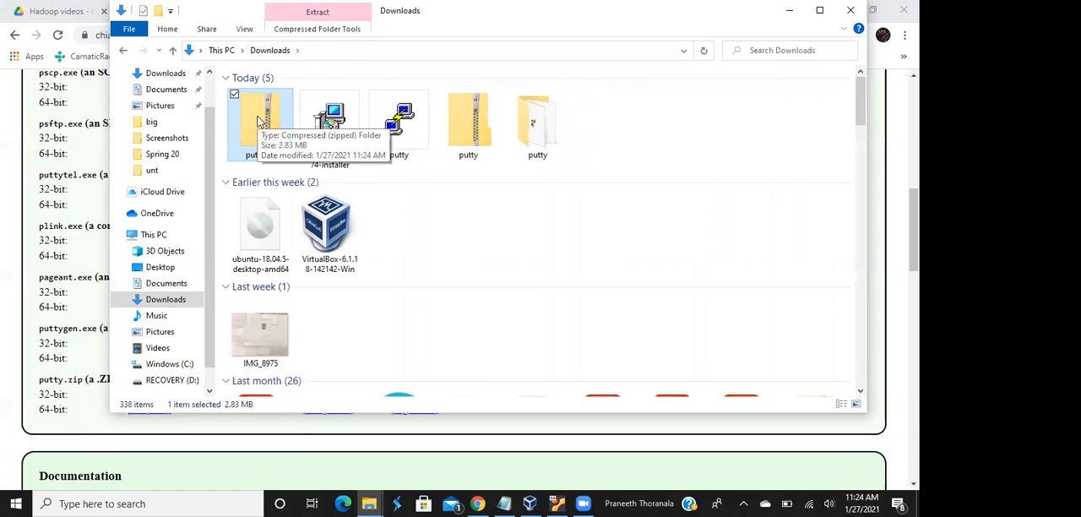
pyautogui.rightClick(259, 121)
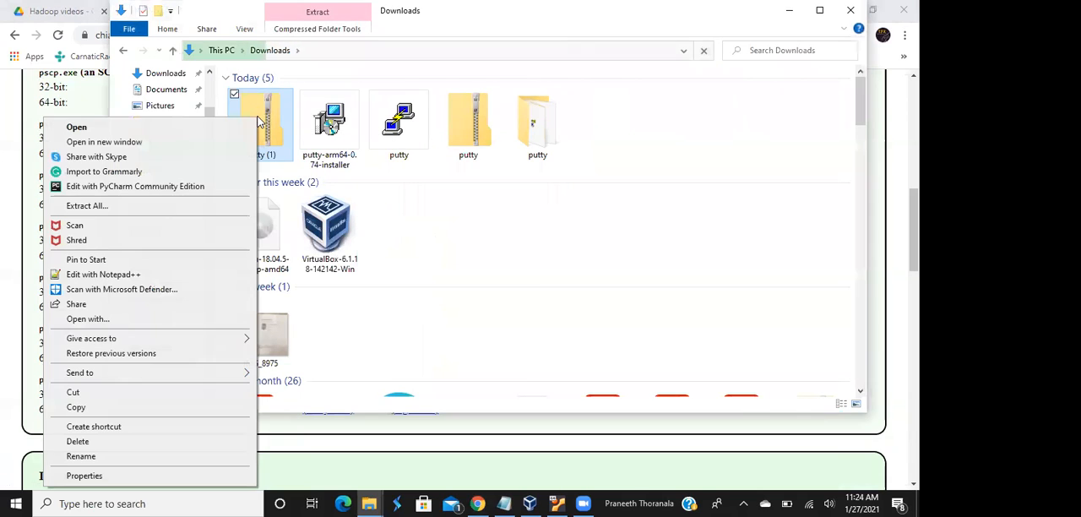
pyautogui.click(188, 209)
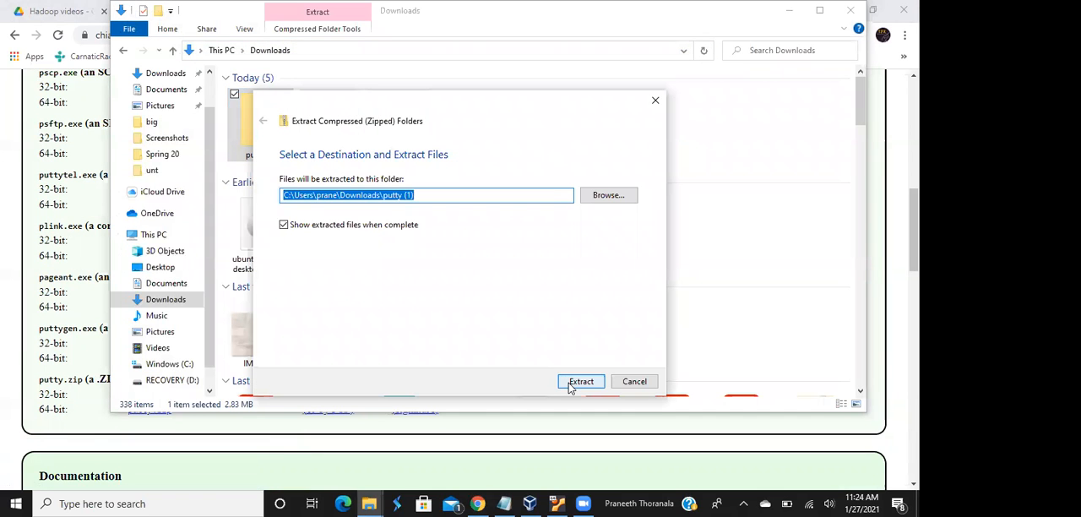
pyautogui.click(570, 380)
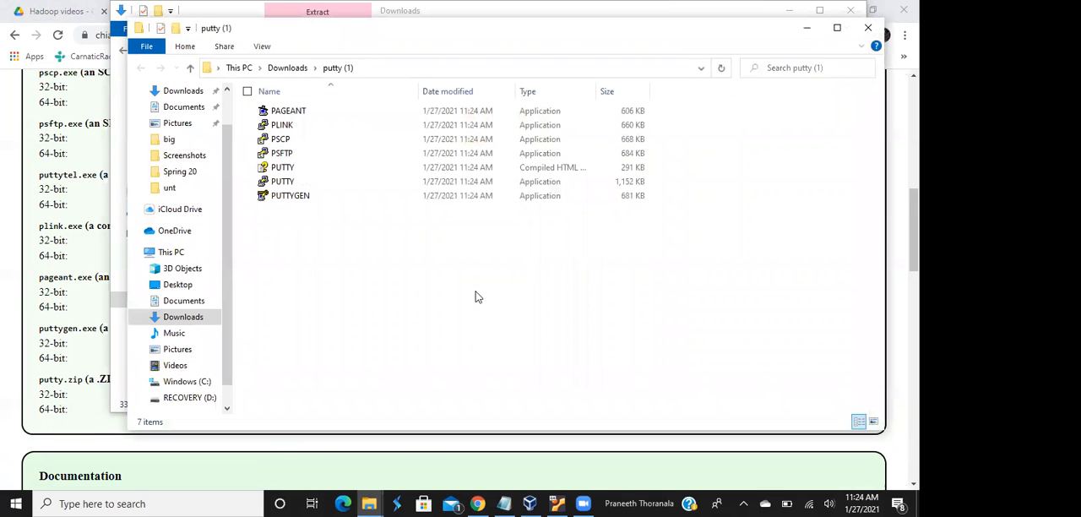
pyautogui.doubleClick(286, 186)
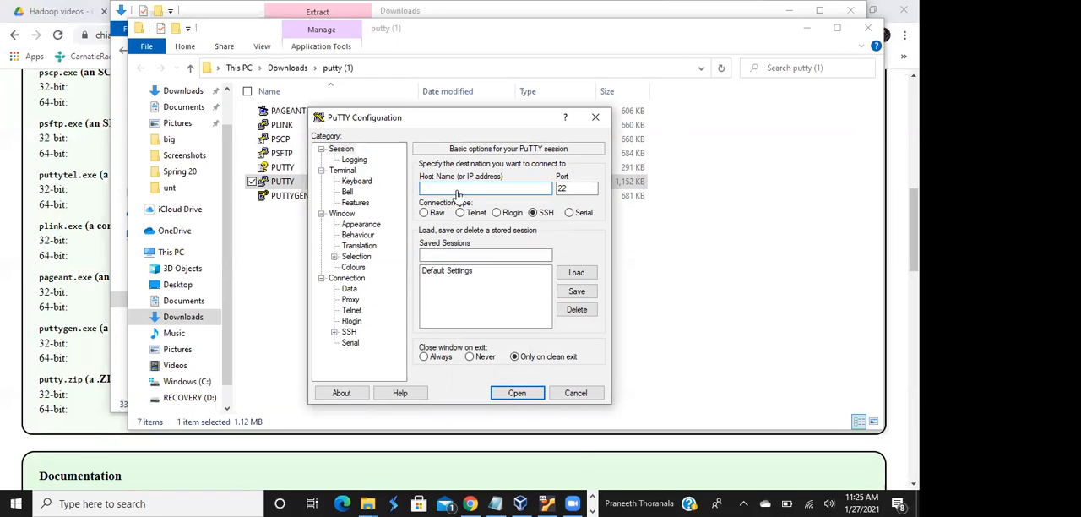
# Switch to the running virtual_hadoop machine, power it off, and start it again from Oracle VM VirtualBox Manager
pyautogui.moveTo(559, 501)
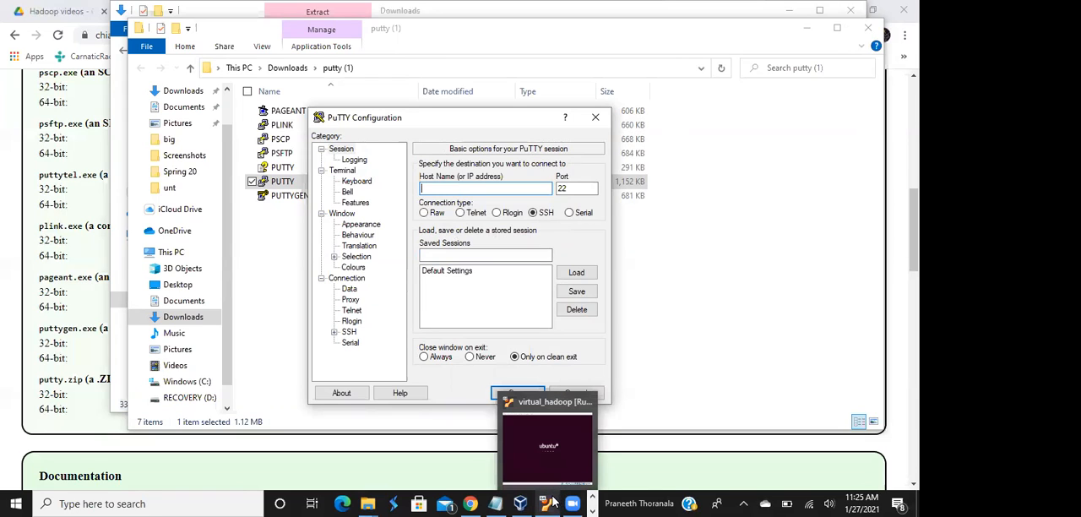
pyautogui.click(553, 503)
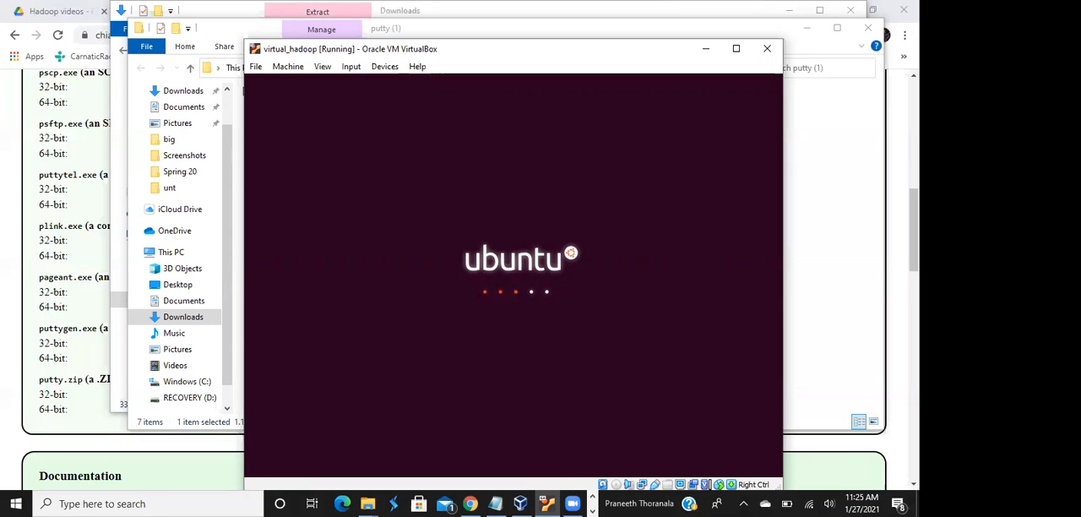
pyautogui.click(768, 52)
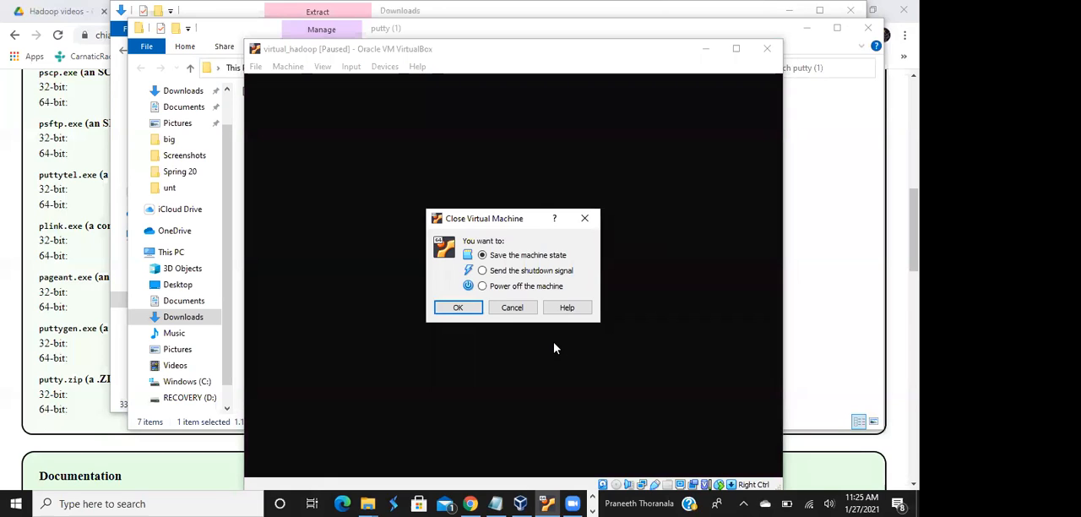
pyautogui.click(456, 311)
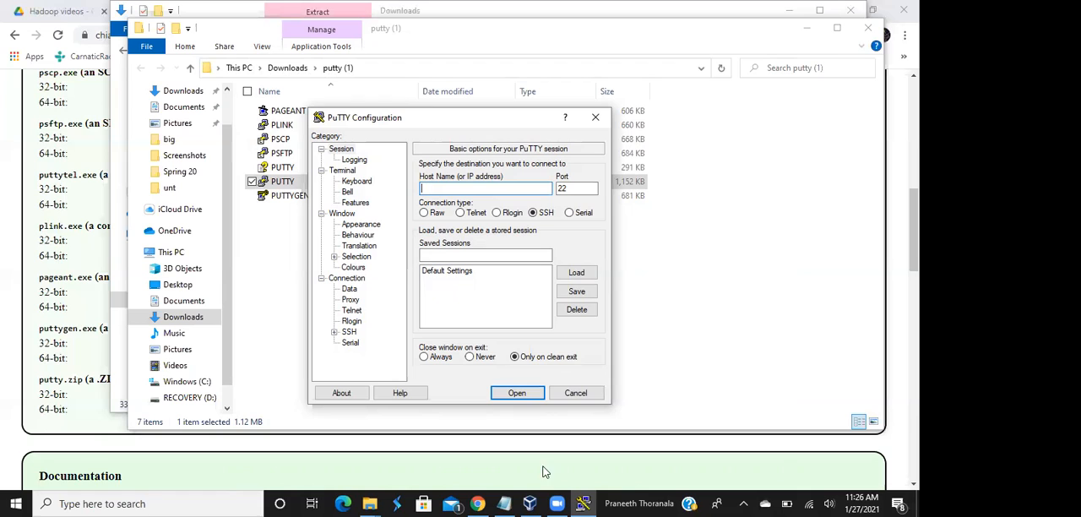
pyautogui.click(529, 504)
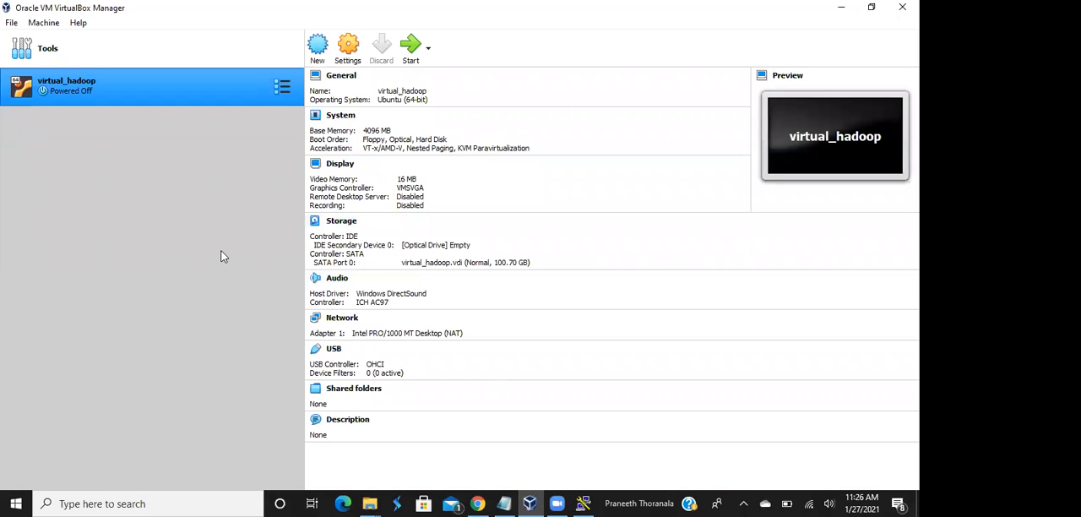
pyautogui.click(412, 50)
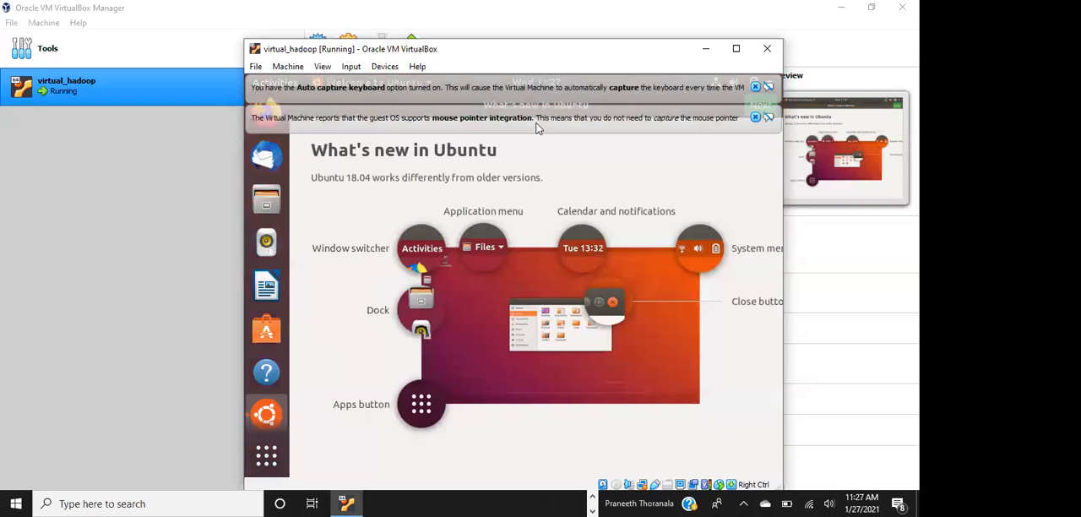
# Maximize the virtual_hadoop window and dismiss the keyboard capture and mouse pointer integration notices
pyautogui.click(735, 49)
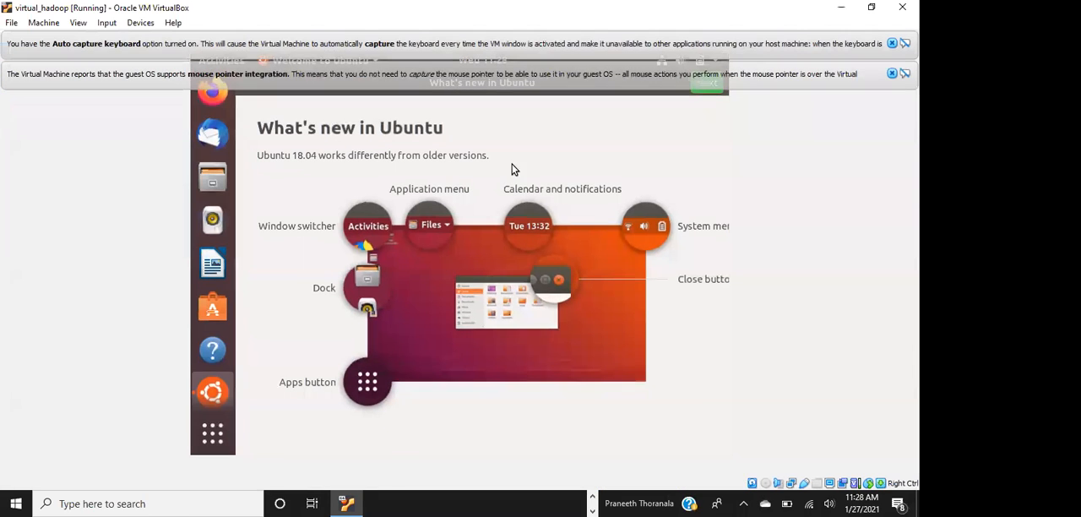
pyautogui.click(891, 74)
pyautogui.click(892, 43)
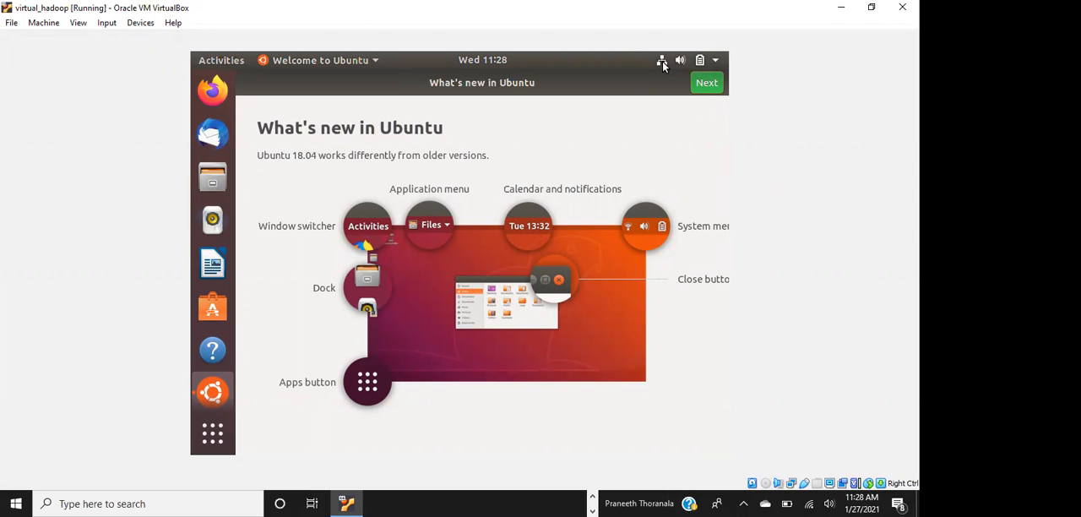
# Finish Ubuntu's first-run welcome without setting up Livepatch, leaving system info reporting to Canonical enabled
pyautogui.click(706, 82)
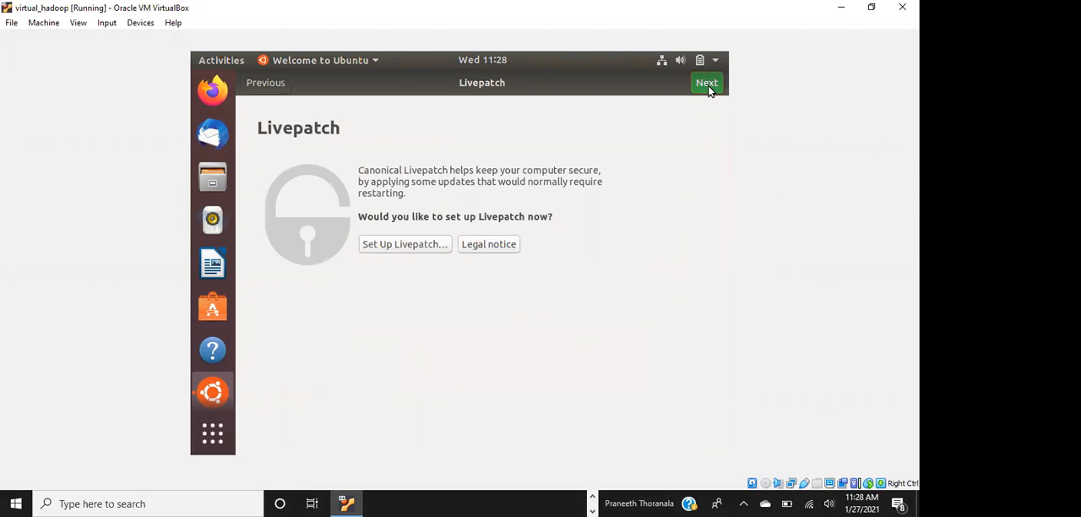
pyautogui.click(703, 85)
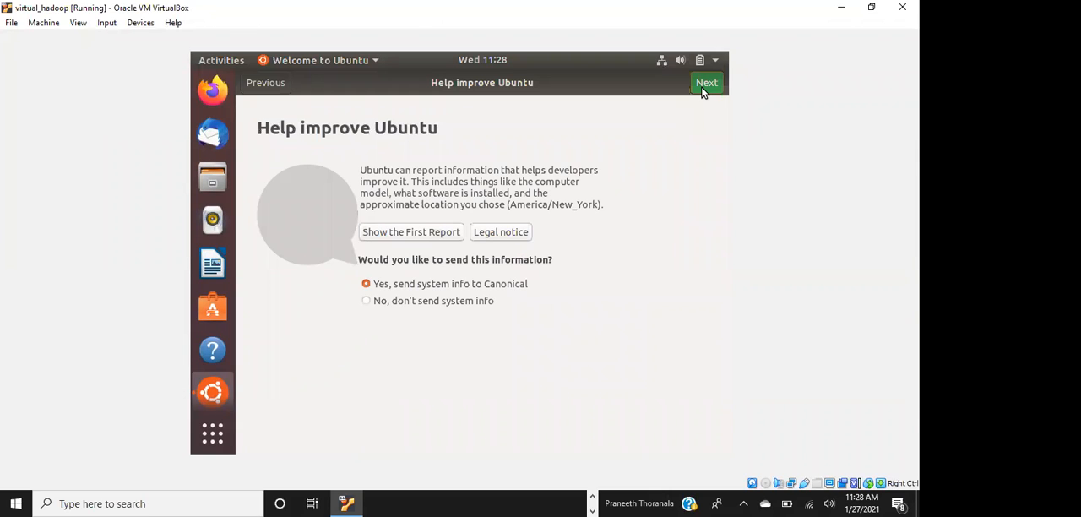
pyautogui.click(701, 90)
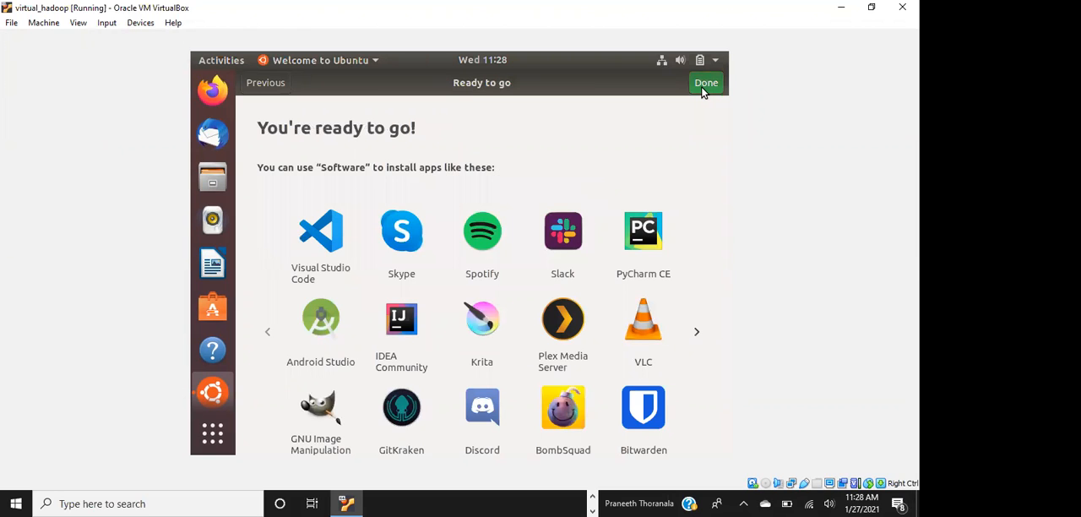
pyautogui.click(701, 89)
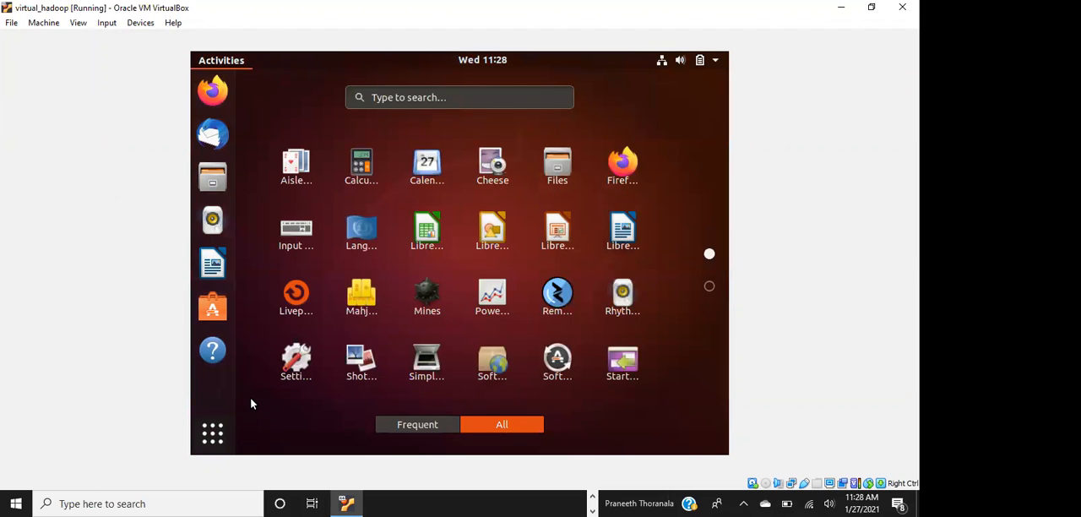
# Search the Ubuntu applications for "display" and open the Displays settings
pyautogui.click(429, 96)
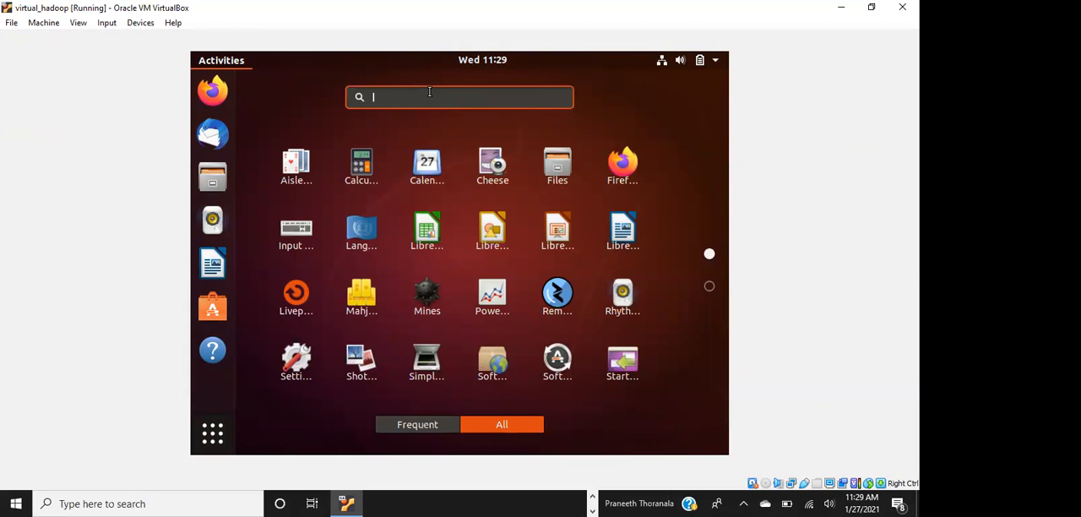
pyautogui.write('dis')
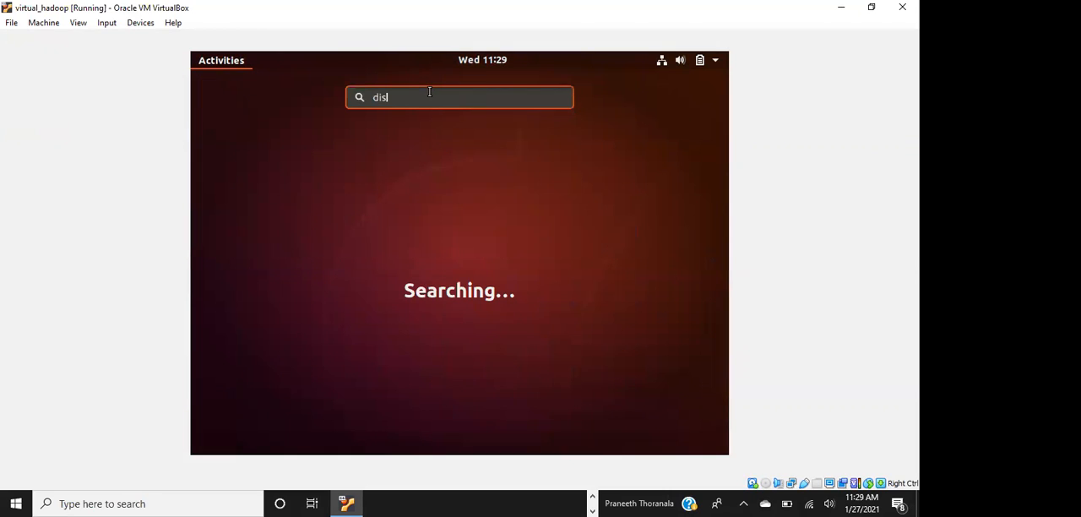
pyautogui.write('play')
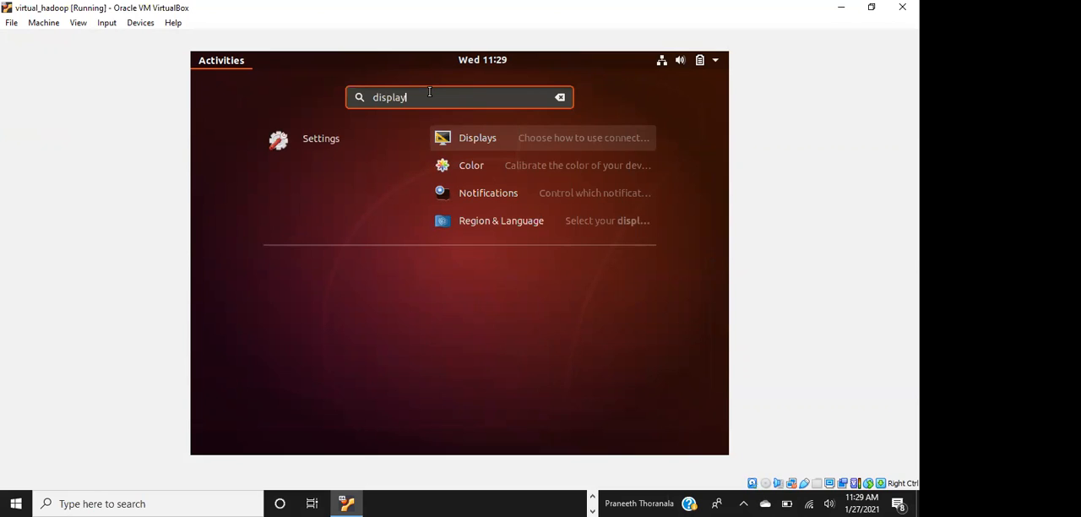
pyautogui.click(489, 139)
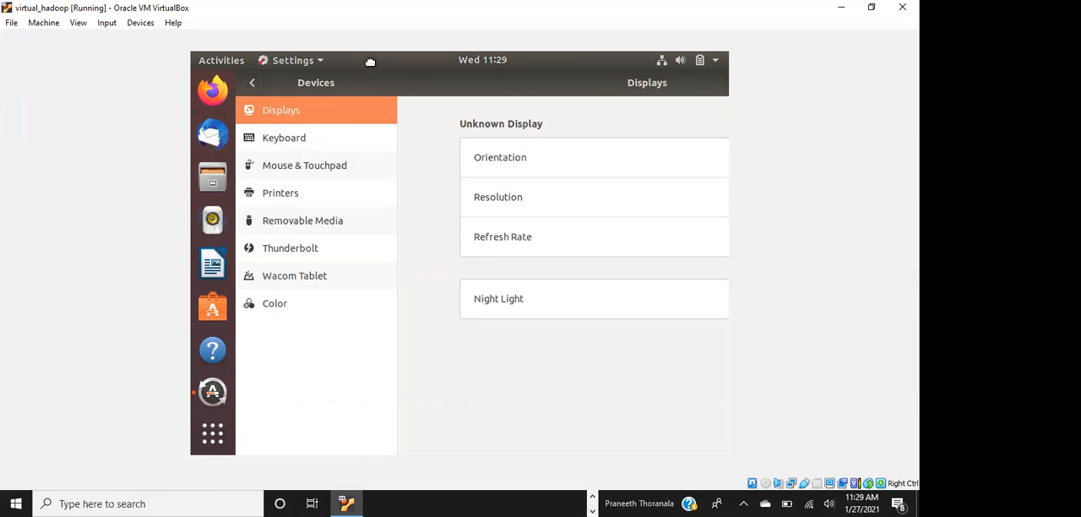
# Move the Settings window to expose the display options, set the resolution to 1440 × 900 (16:10), and keep the change
pyautogui.moveTo(399, 79); pyautogui.dragTo(286, 79)
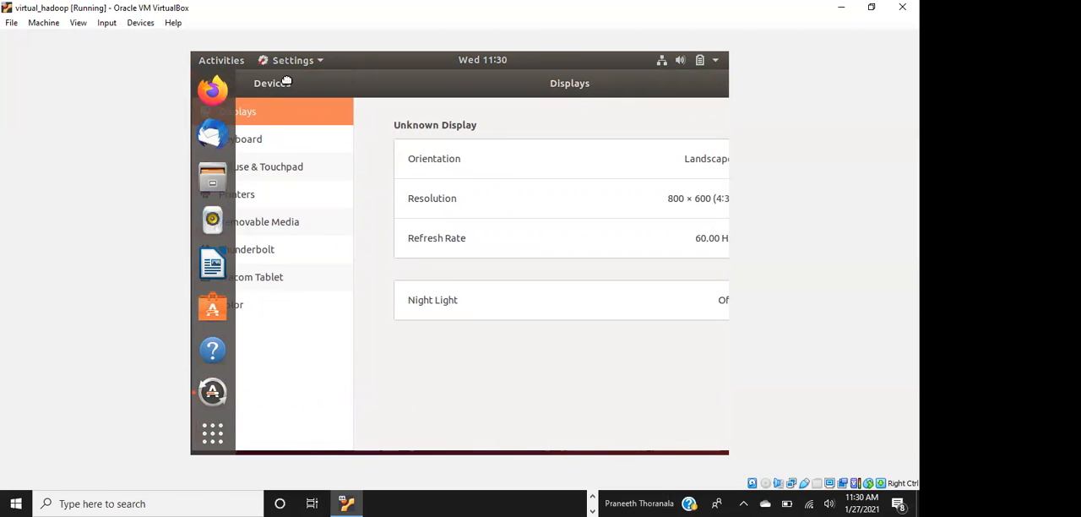
pyautogui.moveTo(286, 81); pyautogui.dragTo(244, 87)
pyautogui.moveTo(321, 85); pyautogui.dragTo(289, 88)
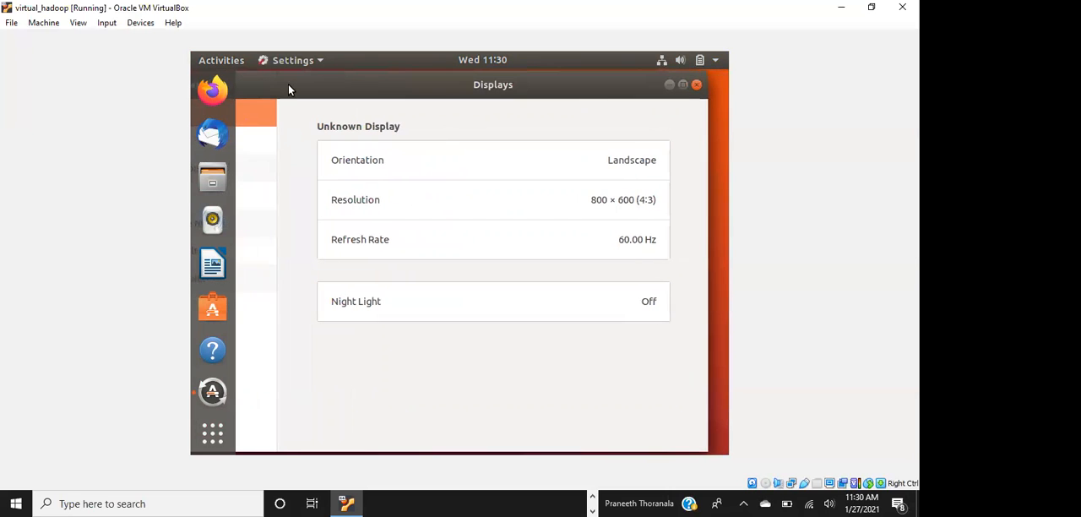
pyautogui.click(565, 200)
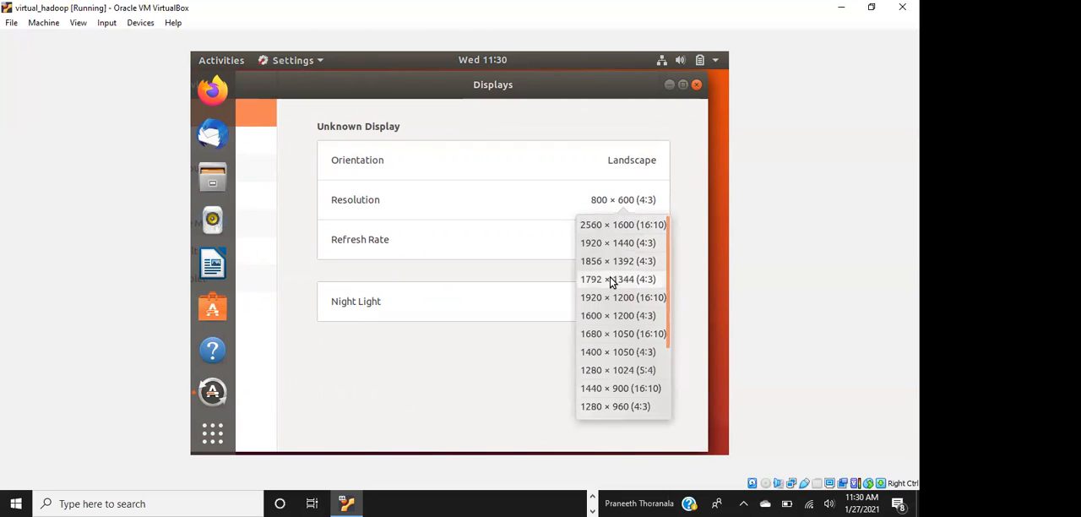
pyautogui.click(607, 396)
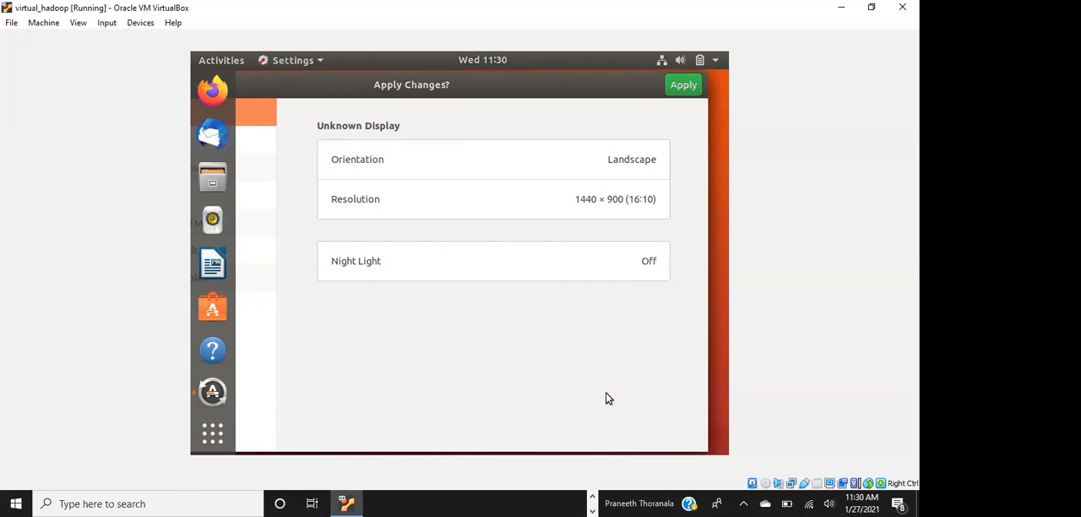
pyautogui.click(681, 88)
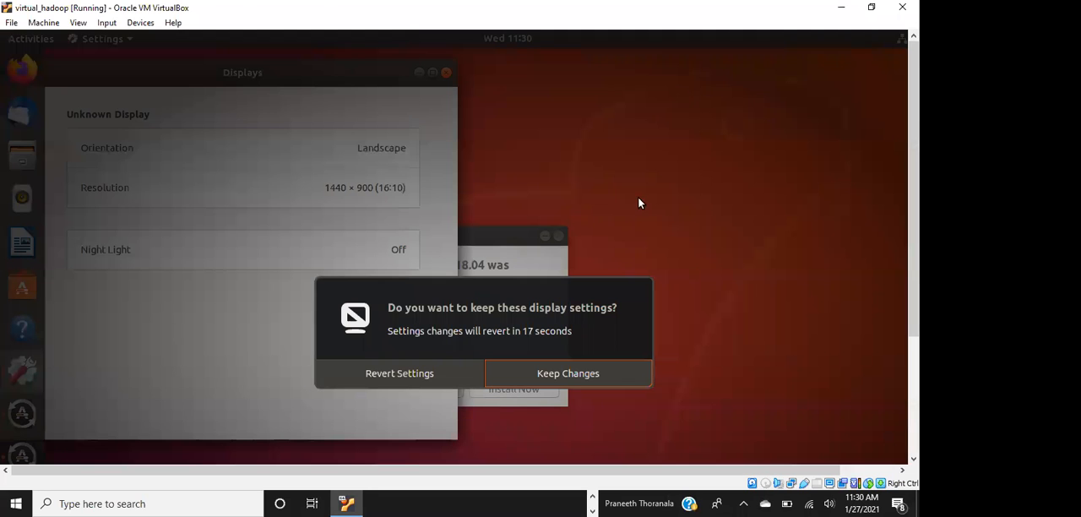
pyautogui.click(543, 372)
# Reposition and close the Settings window, and postpone the Ubuntu 20.04.1 LTS upgrade with Ask Me Later
pyautogui.moveTo(344, 81); pyautogui.dragTo(590, 64)
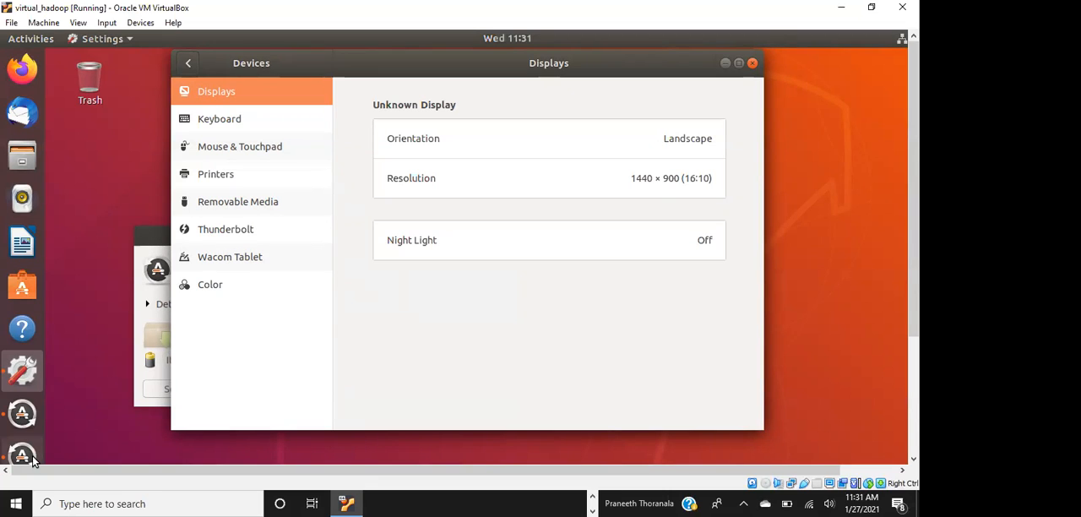
pyautogui.click(750, 64)
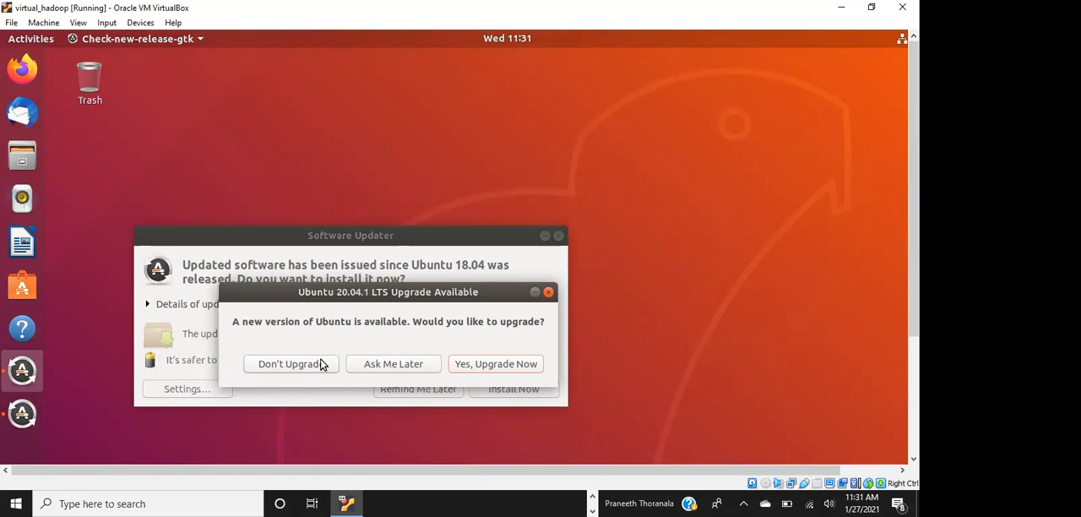
pyautogui.click(388, 365)
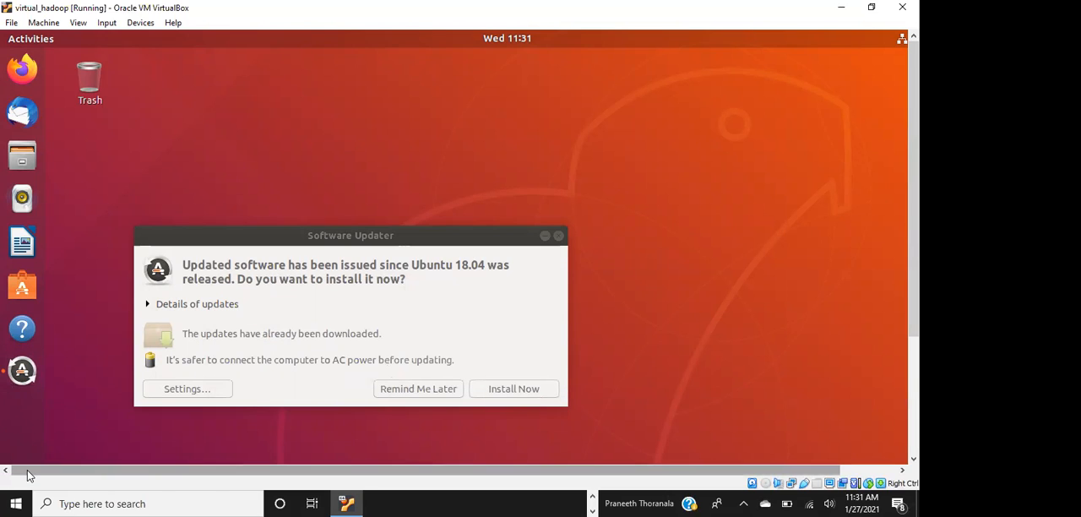
# Show all Ubuntu applications, search for "display", and reopen the Displays settings
pyautogui.moveTo(912, 292); pyautogui.dragTo(912, 409)
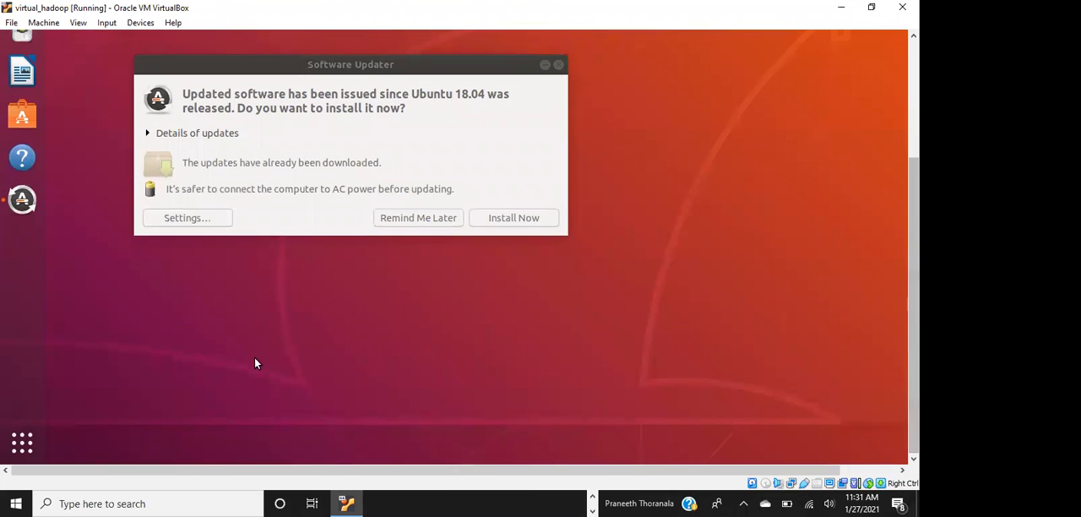
pyautogui.click(22, 442)
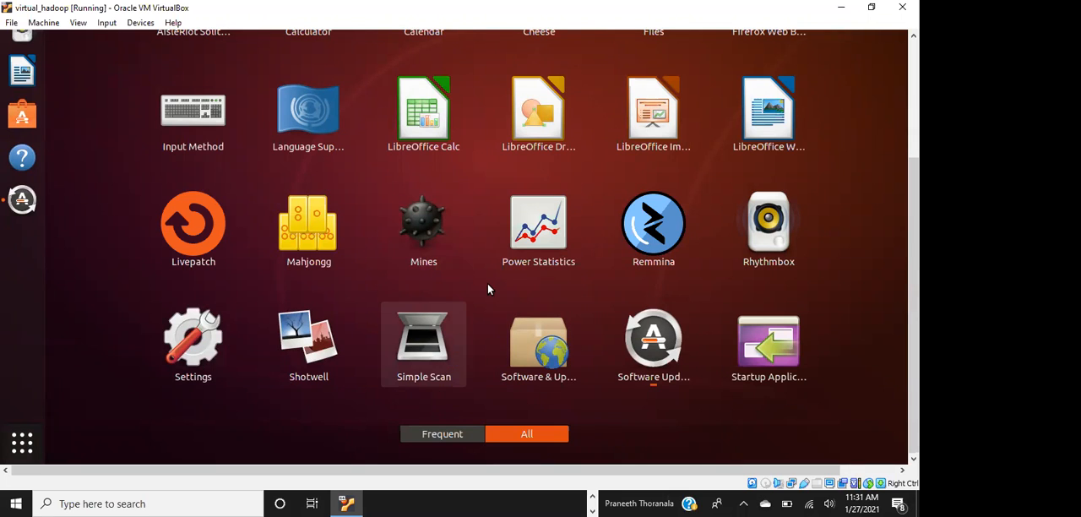
pyautogui.scroll(-2, 487, 290)
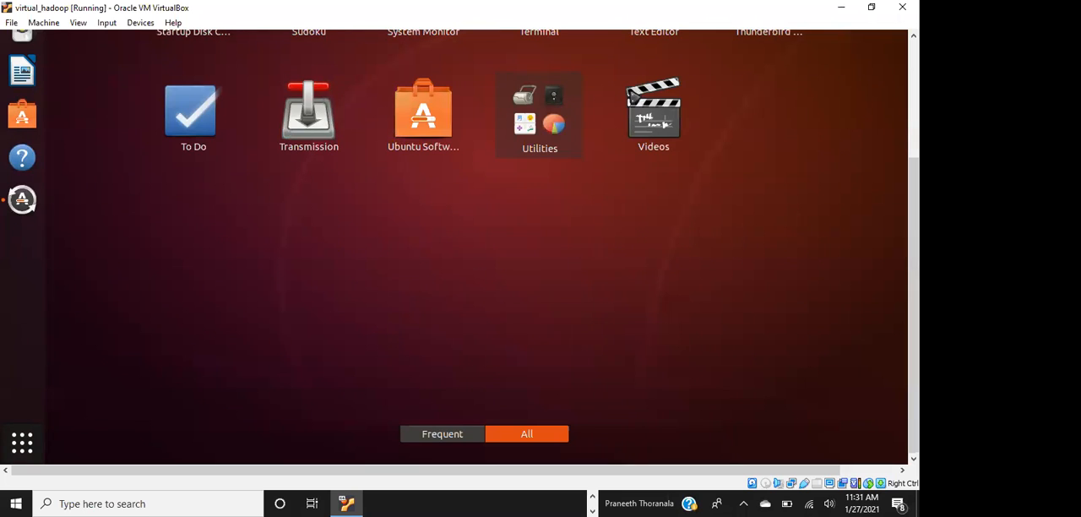
pyautogui.moveTo(914, 233); pyautogui.dragTo(914, 112)
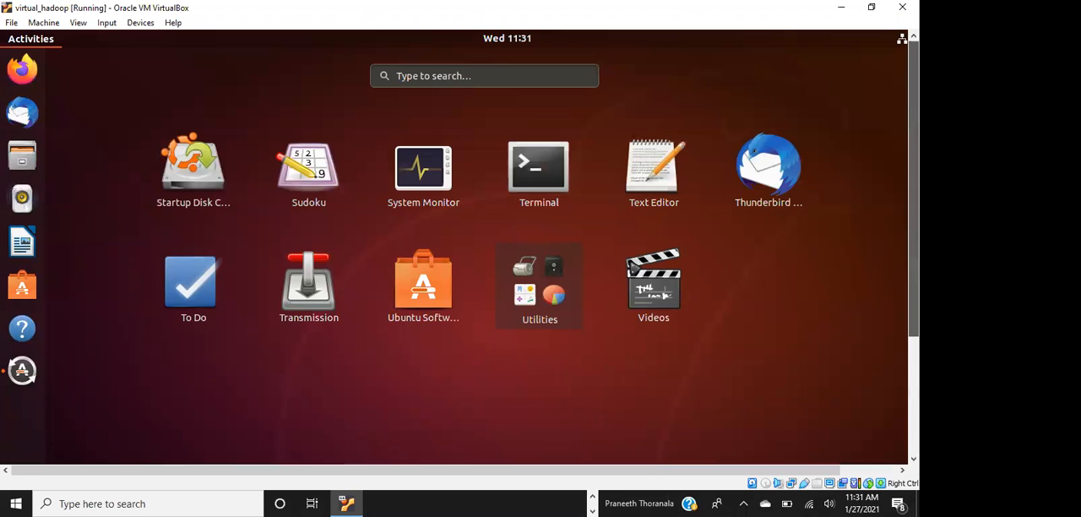
pyautogui.click(402, 72)
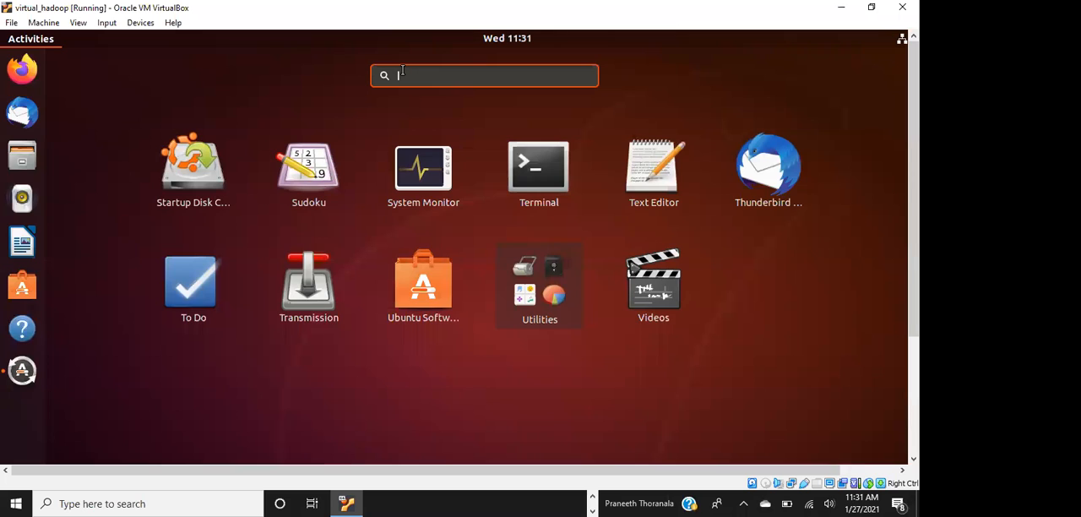
pyautogui.write('display')
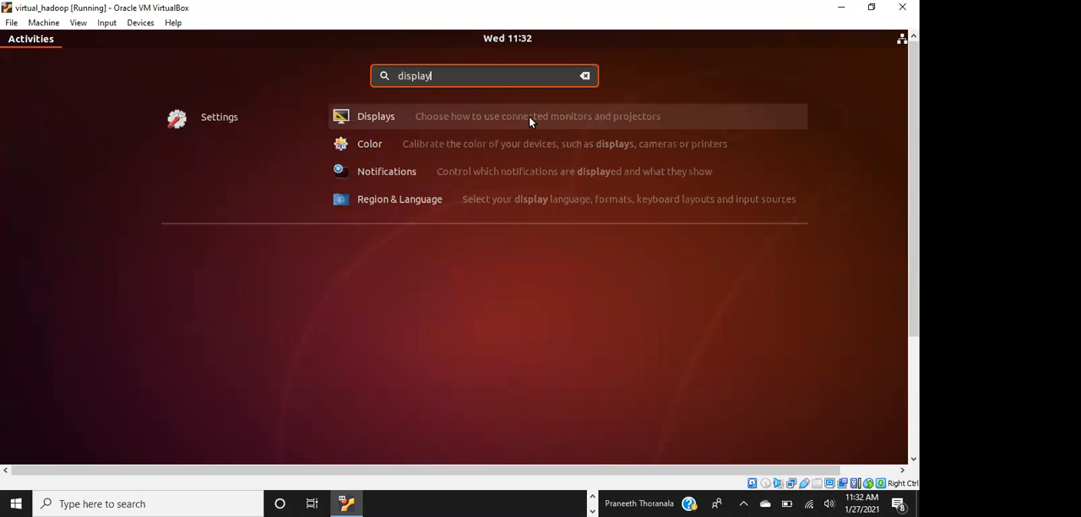
pyautogui.click(528, 119)
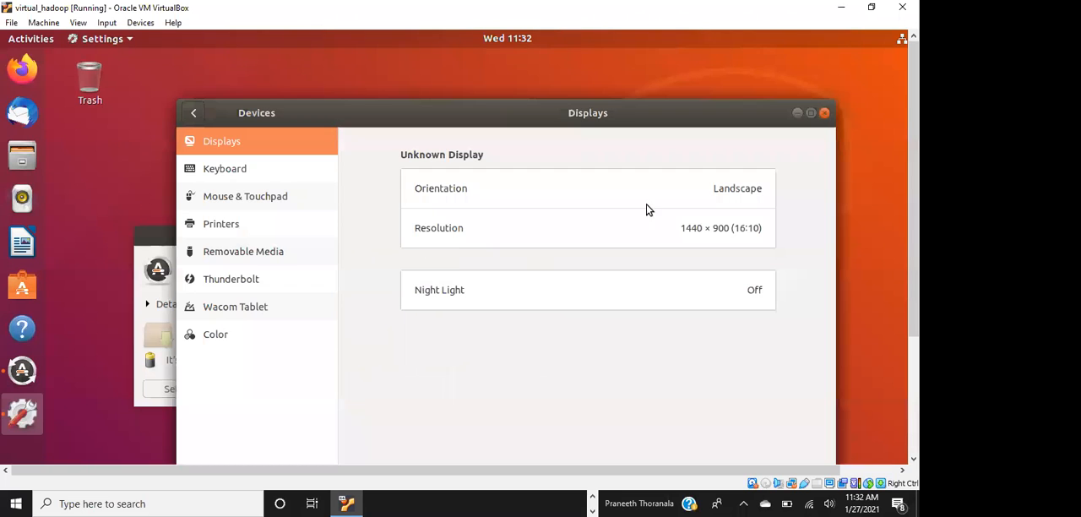
# Try applying the 1280 × 1024 (5:4) display resolution and revert it
pyautogui.click(671, 231)
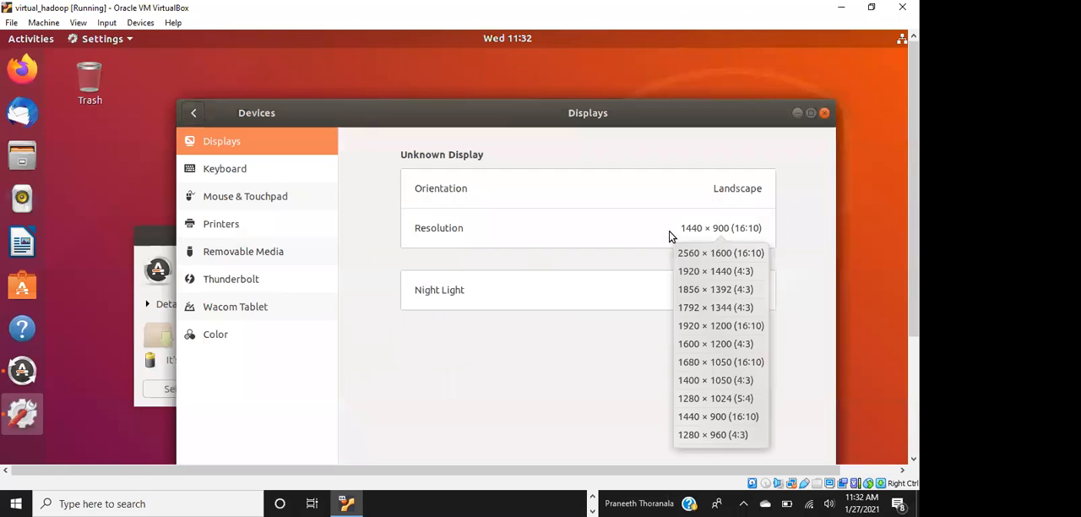
pyautogui.click(711, 403)
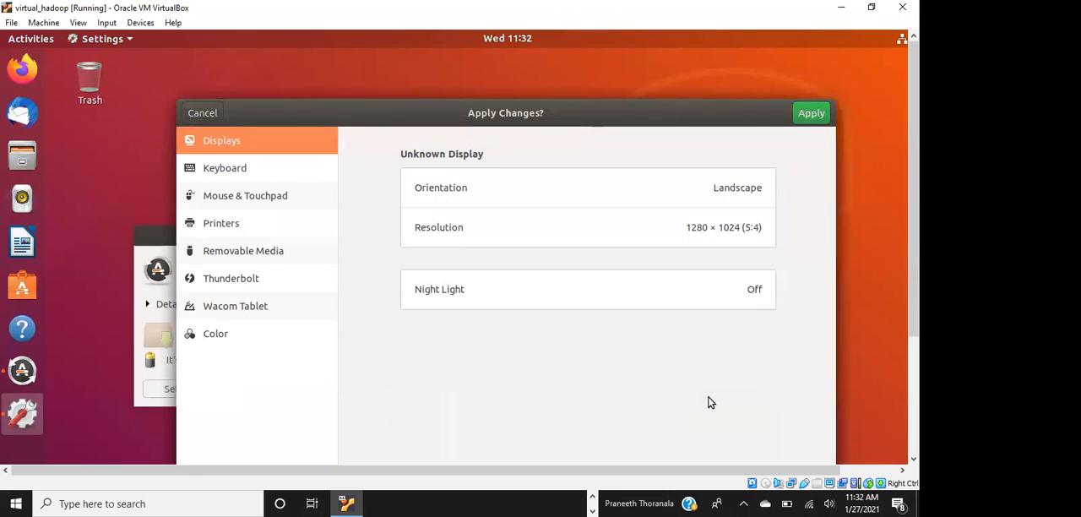
pyautogui.click(806, 113)
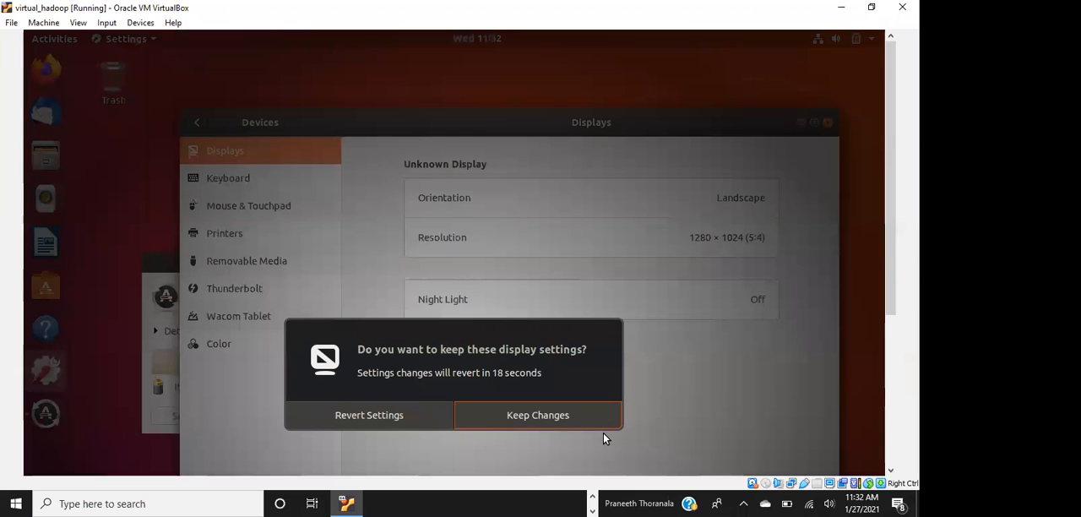
pyautogui.click(441, 416)
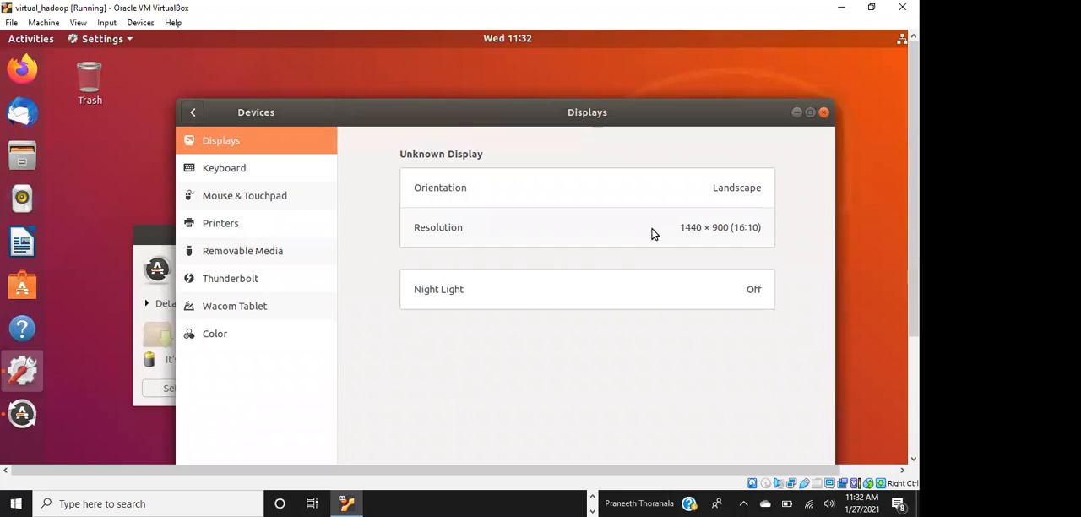
# Compare the available resolution options, choosing 1280 × 1024 (5:4) without applying it and switching back to 1440 × 900 (16:10)
pyautogui.click(651, 233)
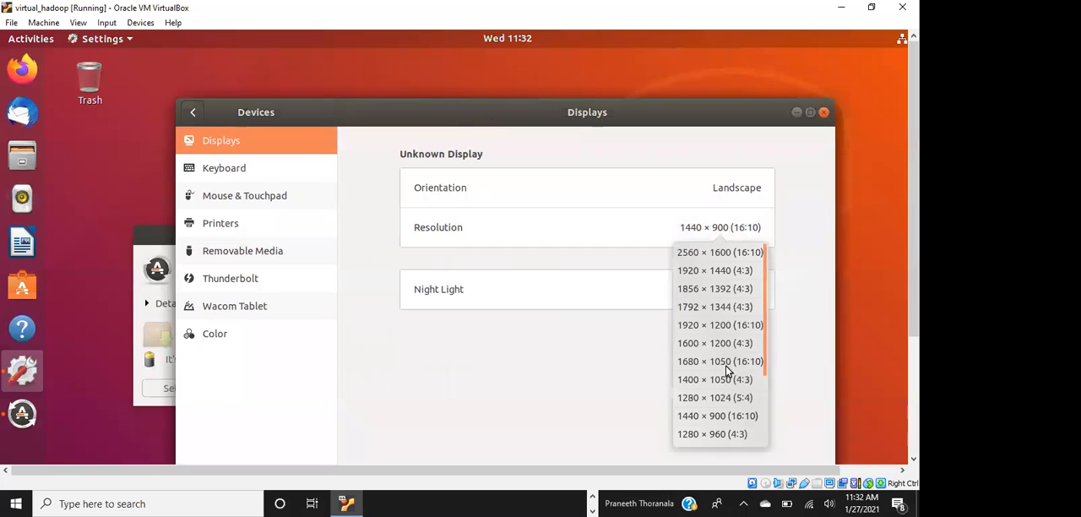
pyautogui.click(709, 418)
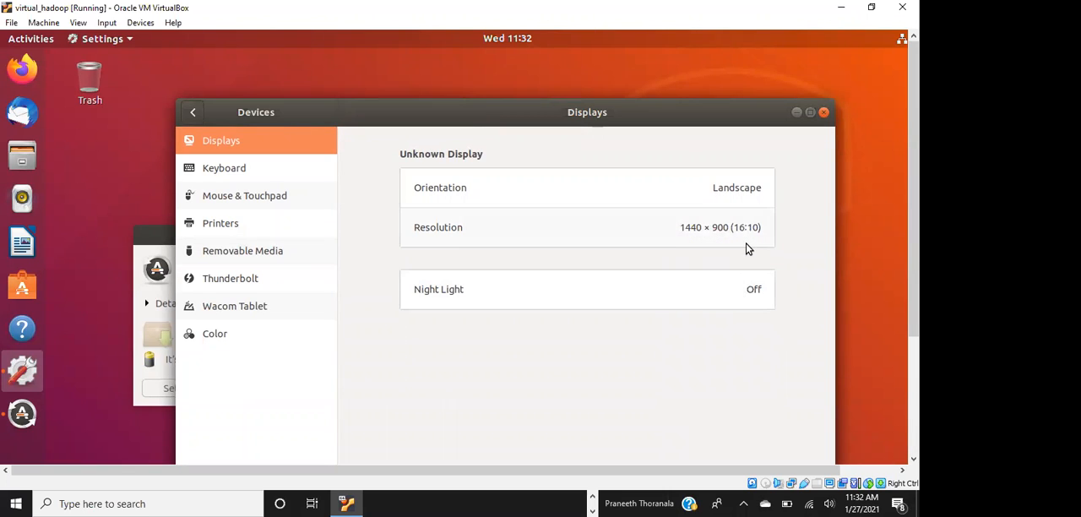
pyautogui.click(655, 244)
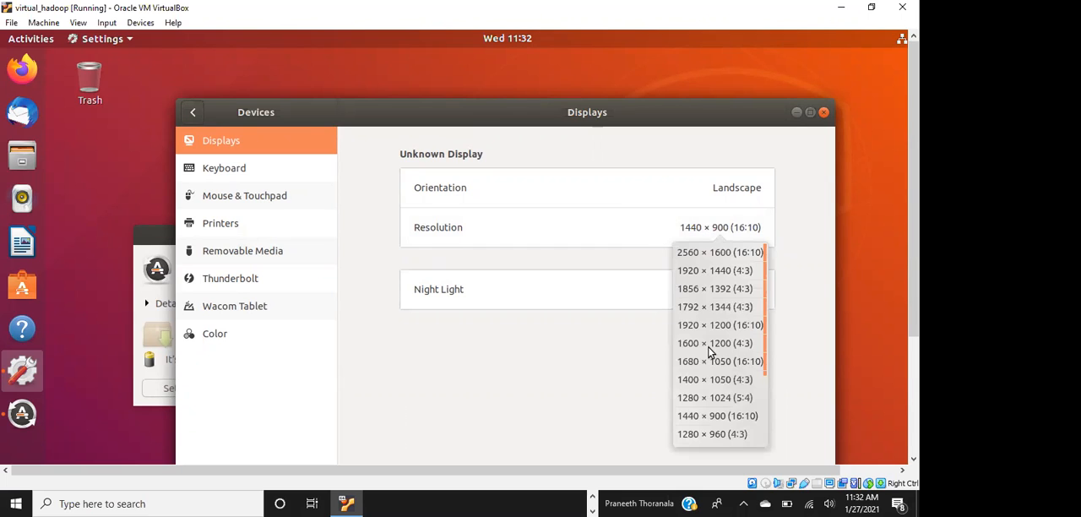
pyautogui.click(691, 416)
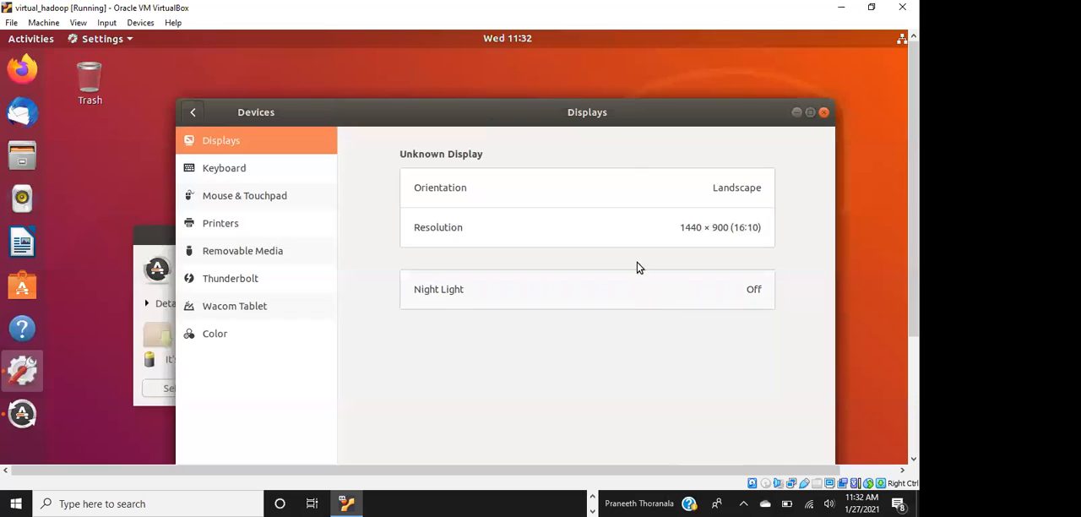
pyautogui.click(624, 230)
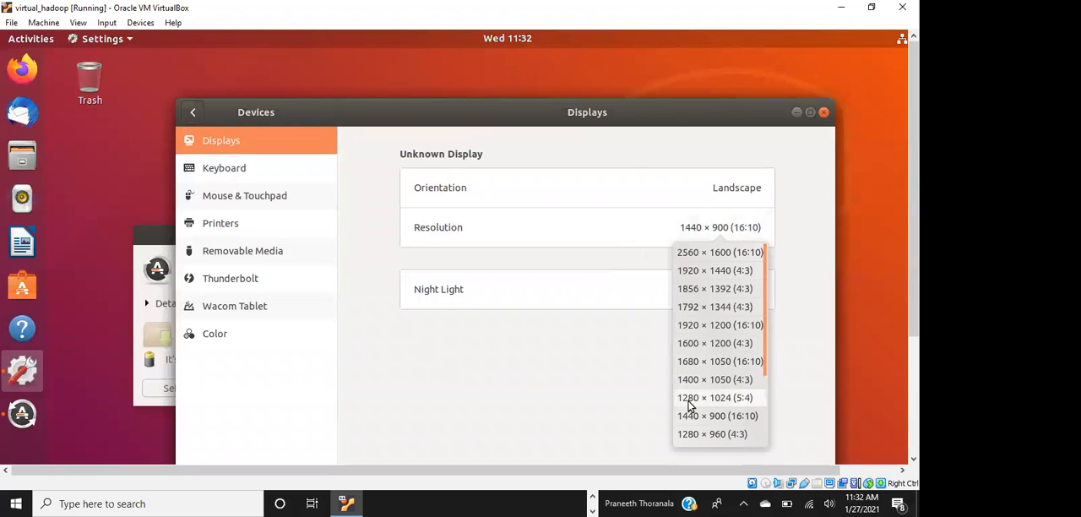
pyautogui.click(690, 401)
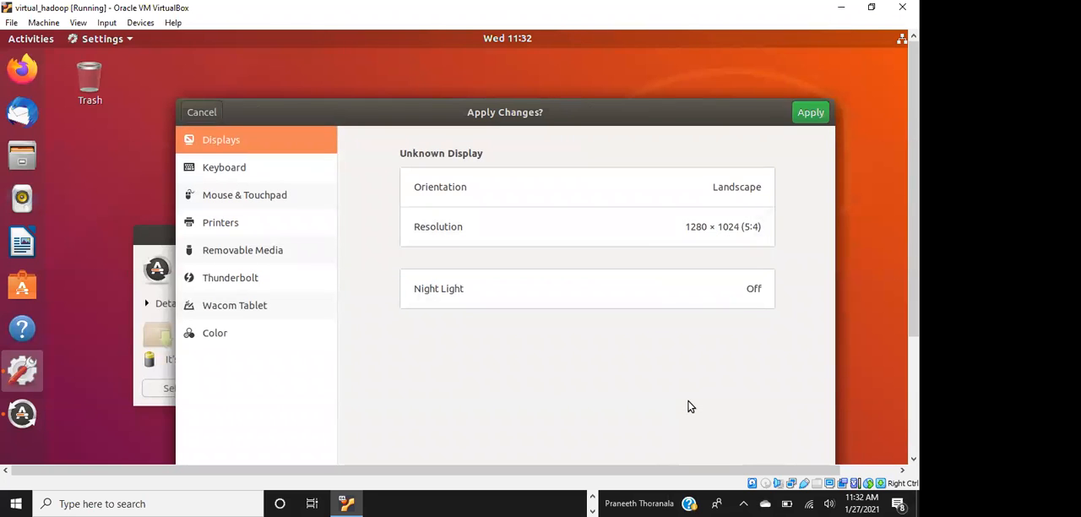
pyautogui.click(611, 240)
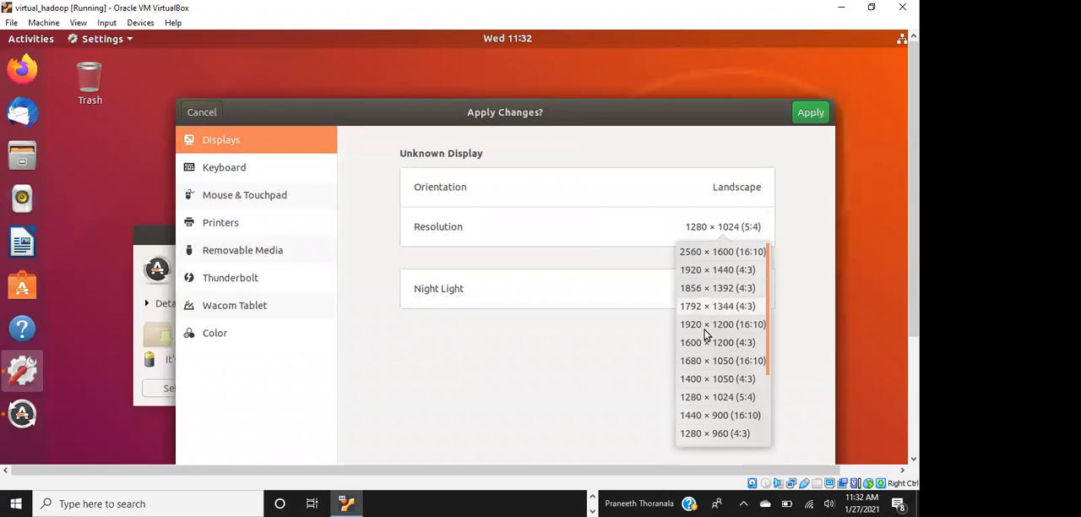
pyautogui.click(727, 415)
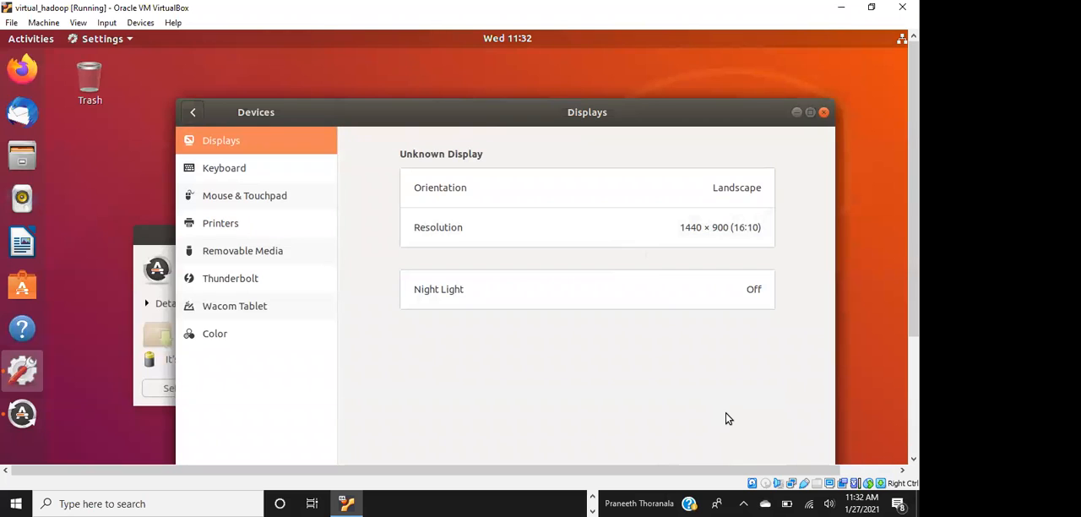
# Select the 1280 × 800, 1152 × 864 and 1024 × 768 resolutions in turn without applying them, and switch back to 1440 × 900 (16:10)
pyautogui.moveTo(913, 228)
pyautogui.mouseDown()
pyautogui.moveTo(912, 346)
pyautogui.moveTo(913, 228)
pyautogui.mouseUp()
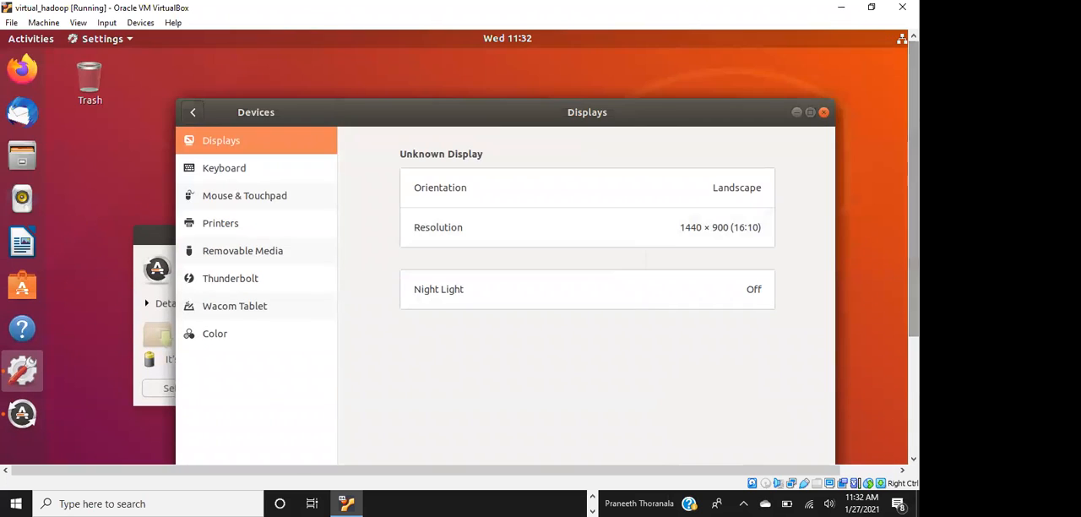
pyautogui.click(706, 224)
pyautogui.scroll(-3, 727, 357)
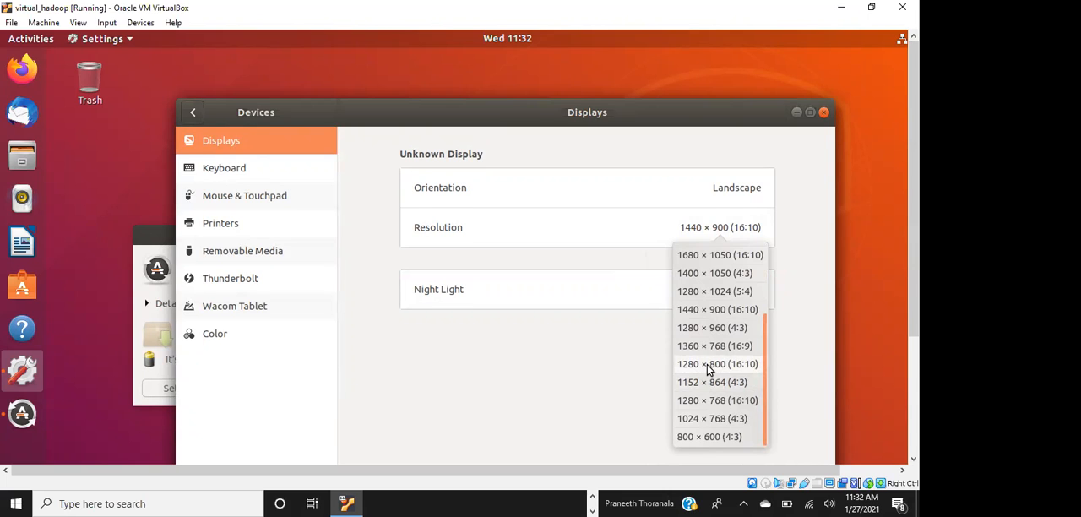
pyautogui.click(707, 364)
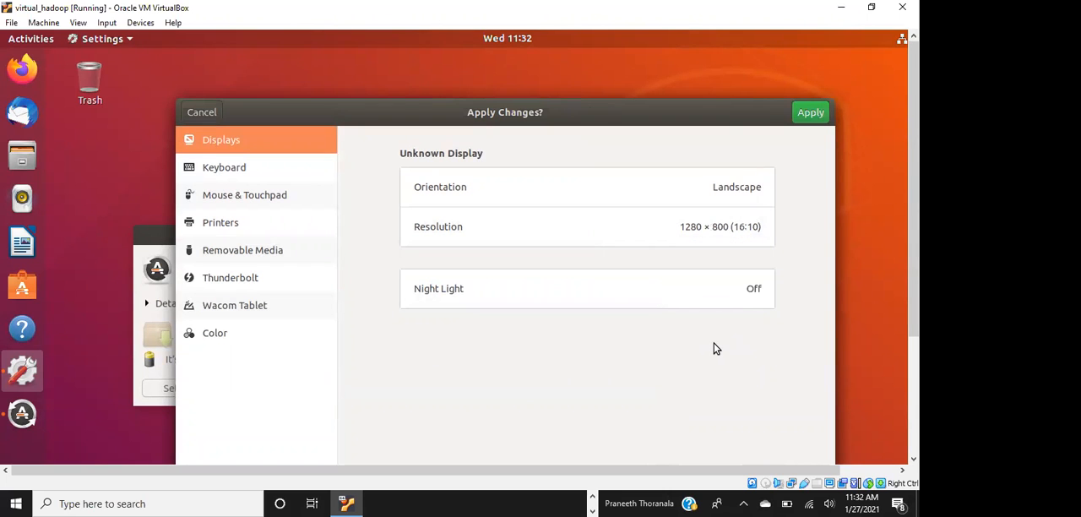
pyautogui.click(722, 225)
pyautogui.scroll(-3, 711, 420)
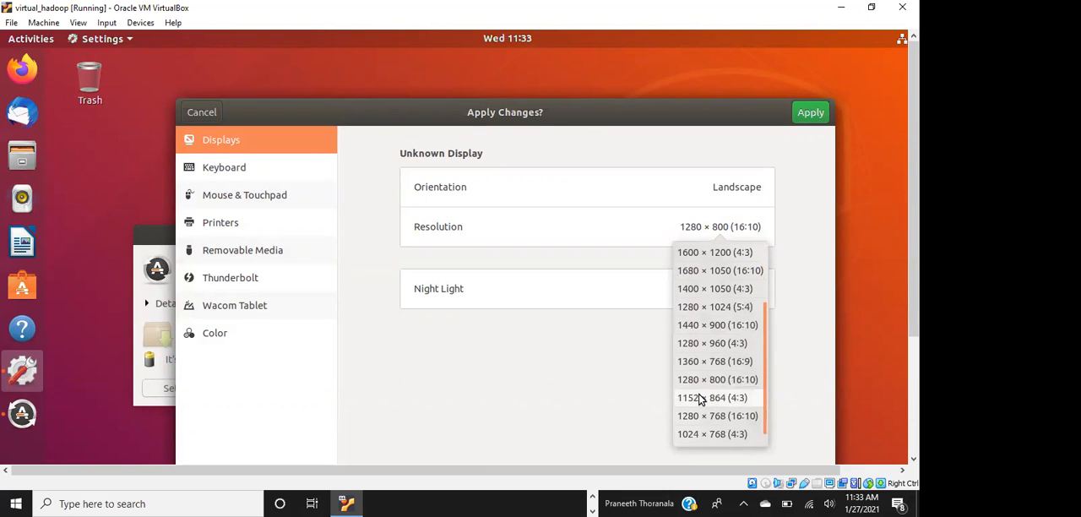
pyautogui.click(700, 398)
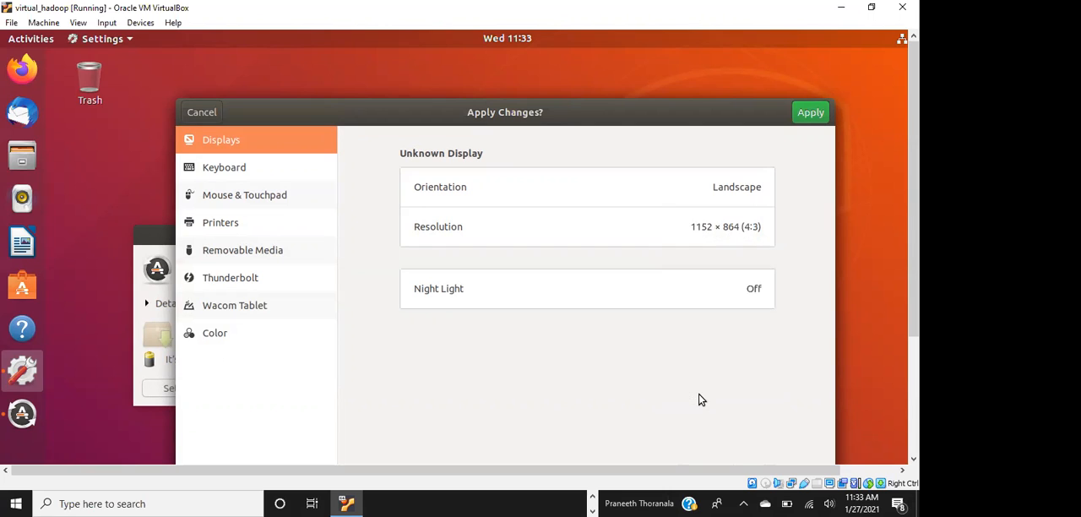
pyautogui.click(714, 221)
pyautogui.scroll(-3, 743, 376)
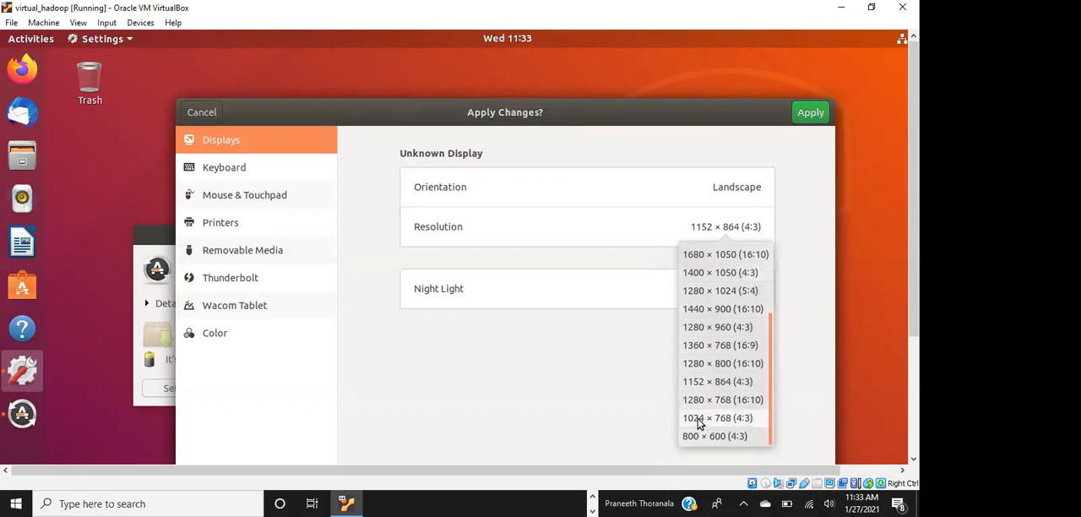
pyautogui.click(697, 423)
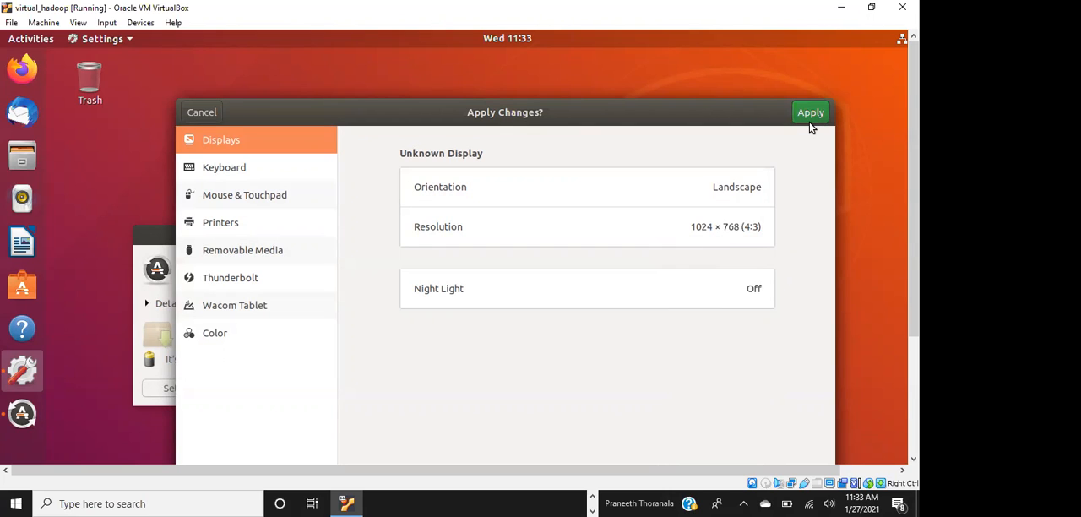
pyautogui.click(714, 241)
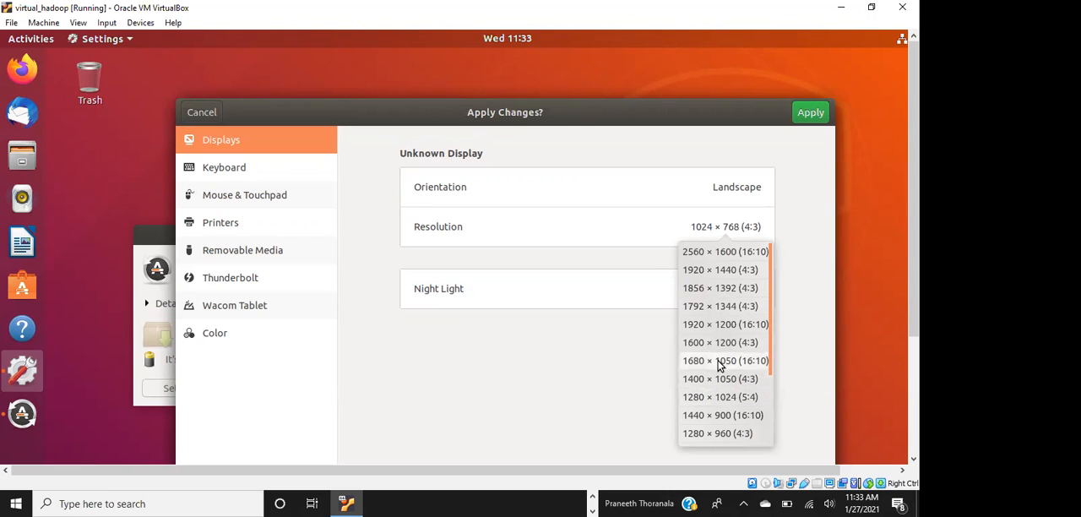
pyautogui.click(721, 417)
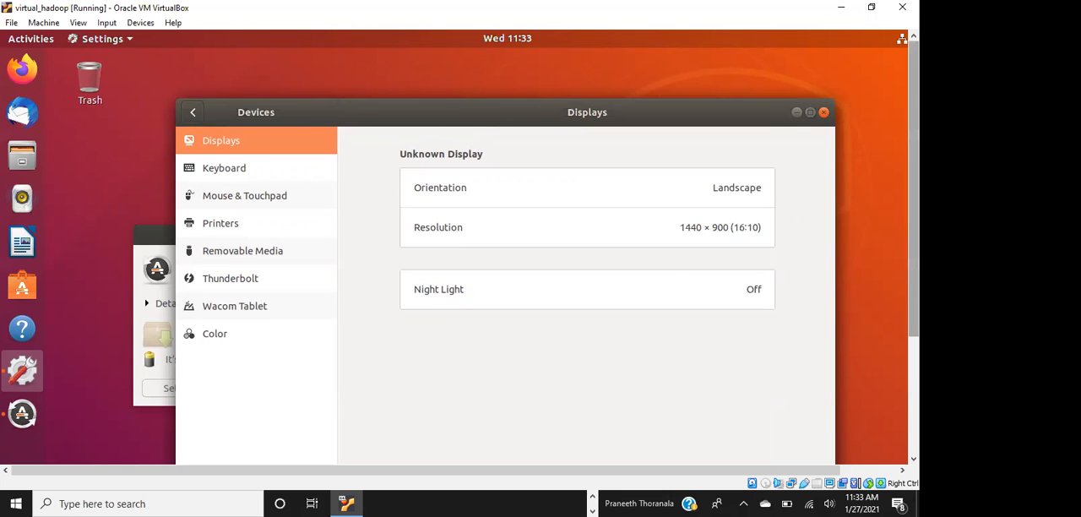
# Reposition the Settings window, try applying the 1280 × 800 (16:10) display resolution, and revert it
pyautogui.moveTo(914, 169)
pyautogui.mouseDown()
pyautogui.moveTo(914, 289)
pyautogui.moveTo(913, 168)
pyautogui.mouseUp()
pyautogui.moveTo(680, 107); pyautogui.dragTo(641, 102)
pyautogui.moveTo(914, 169); pyautogui.dragTo(913, 285)
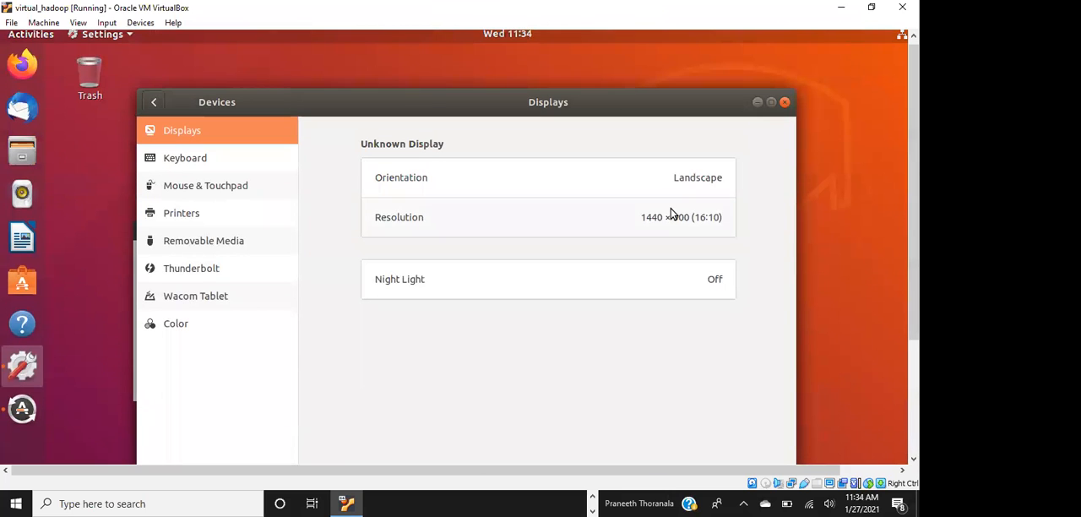
pyautogui.click(671, 214)
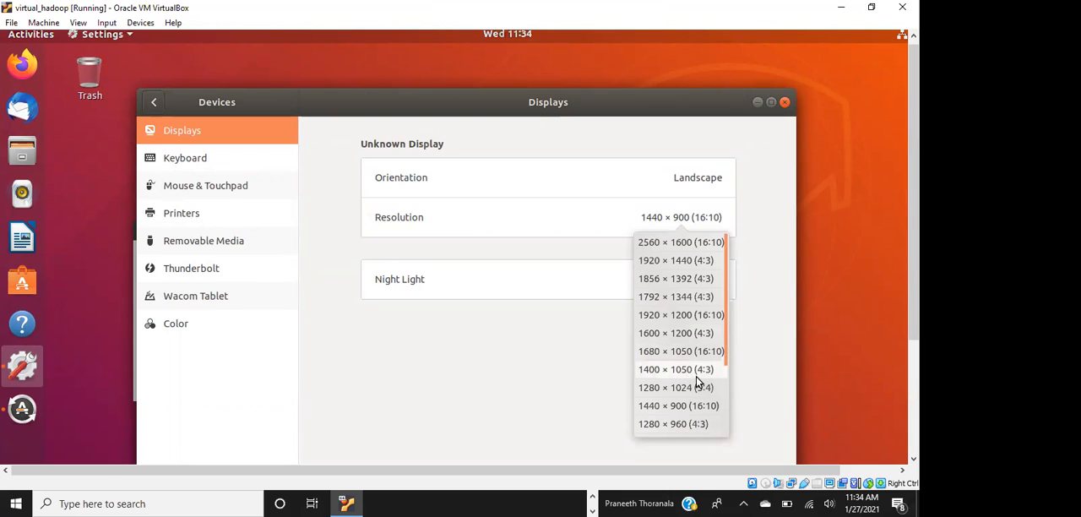
pyautogui.scroll(-1, 697, 382)
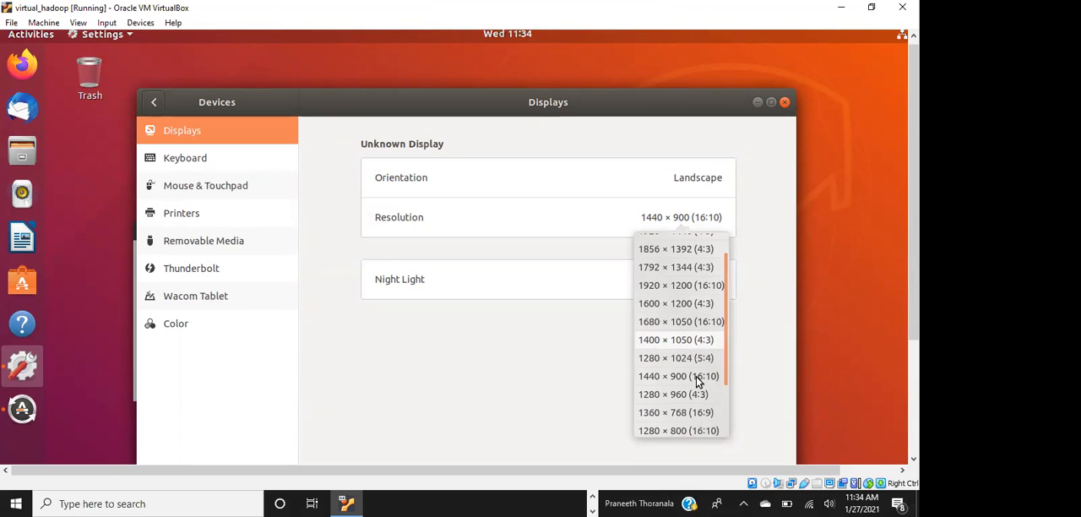
pyautogui.click(682, 431)
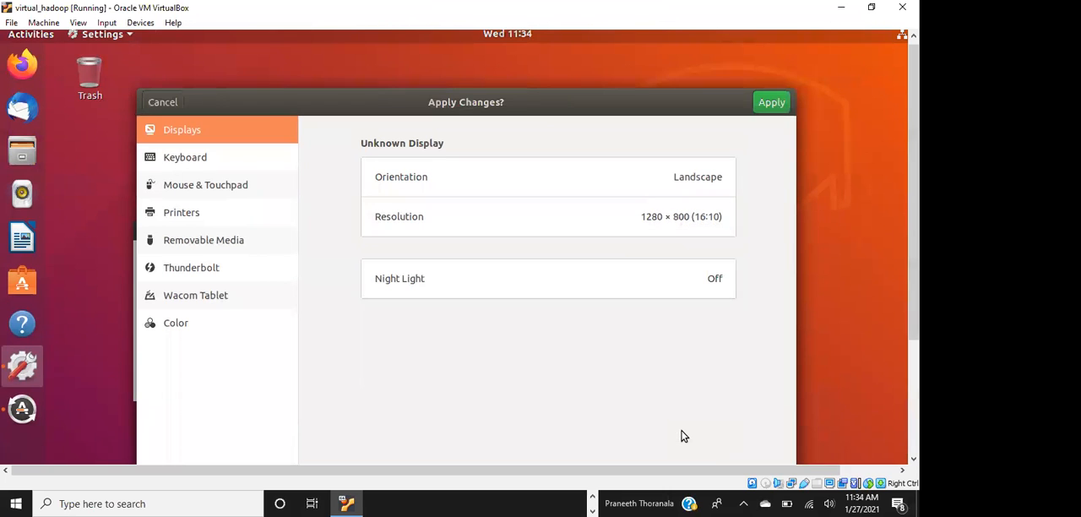
pyautogui.click(769, 100)
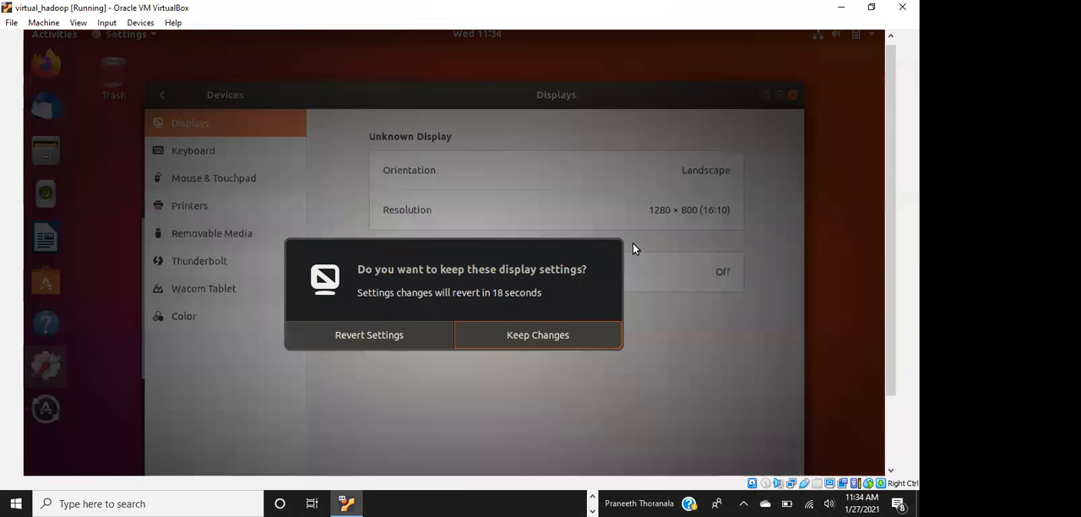
pyautogui.click(434, 335)
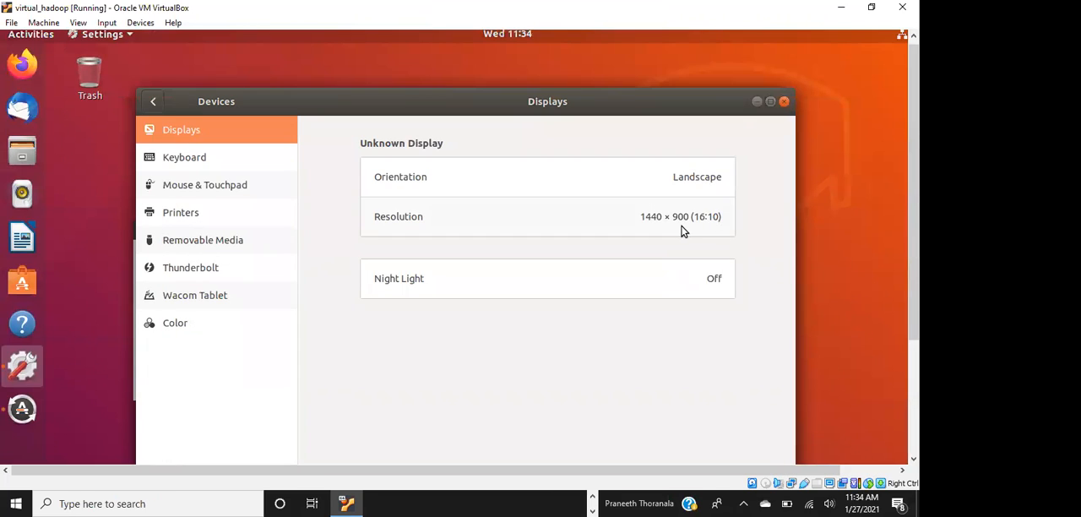
# Apply the 1152 × 864 (4:3) display resolution and keep the changed settings
pyautogui.click(683, 230)
pyautogui.scroll(-3, 686, 344)
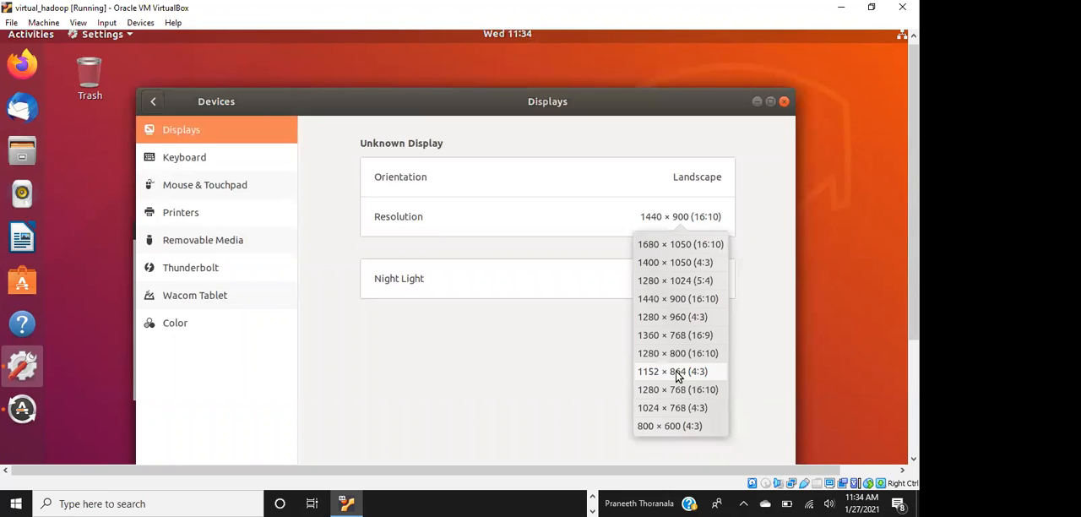
pyautogui.click(676, 370)
pyautogui.click(769, 103)
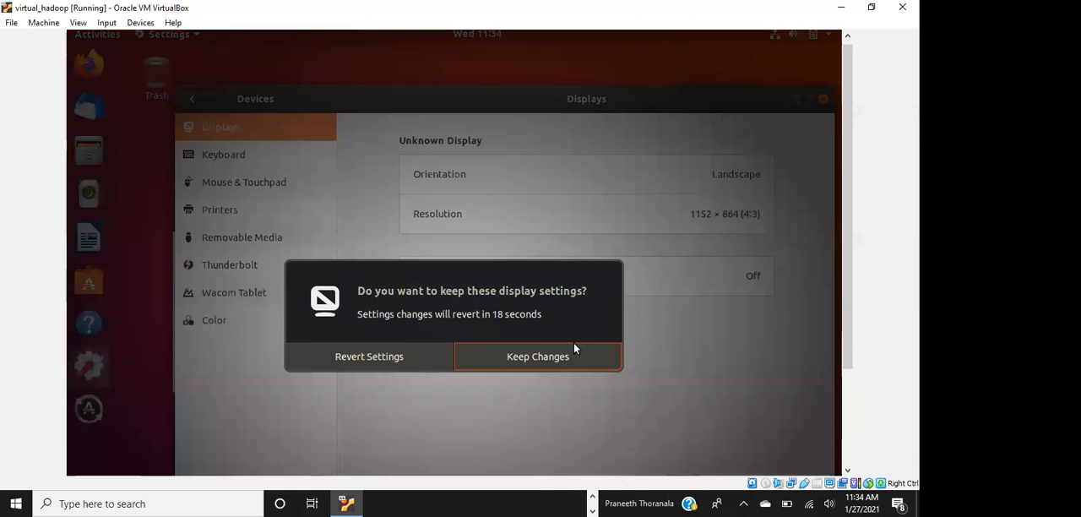
pyautogui.click(521, 357)
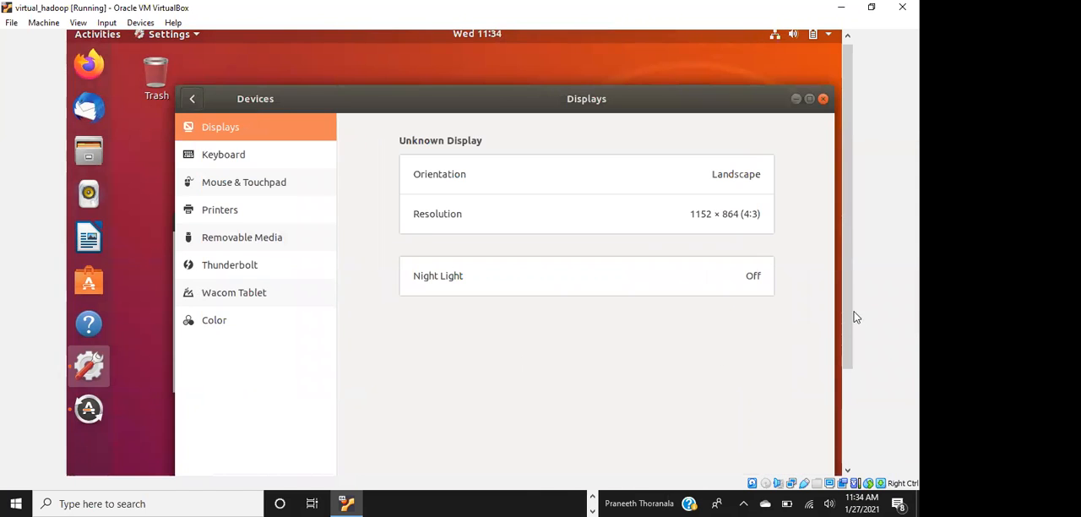
# Set the display resolution to 1024 × 768 (4:3), apply it and keep the changes
pyautogui.moveTo(847, 345); pyautogui.dragTo(842, 292)
pyautogui.click(717, 238)
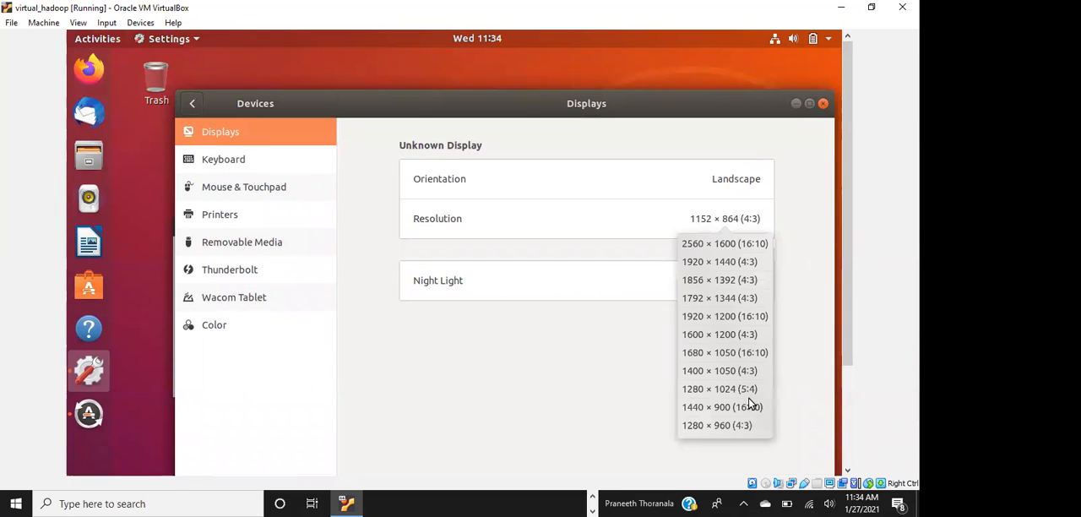
pyautogui.scroll(-3, 748, 403)
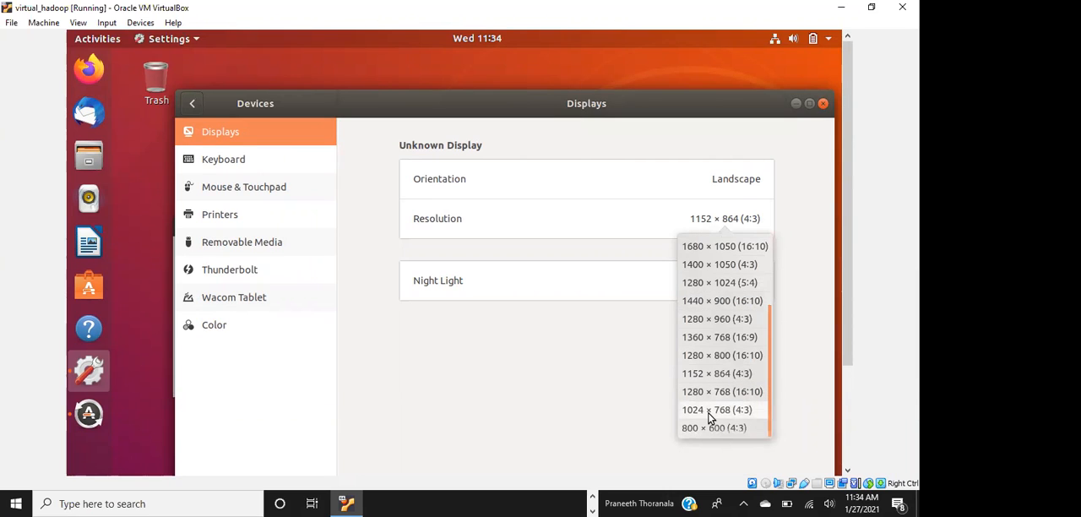
pyautogui.click(709, 410)
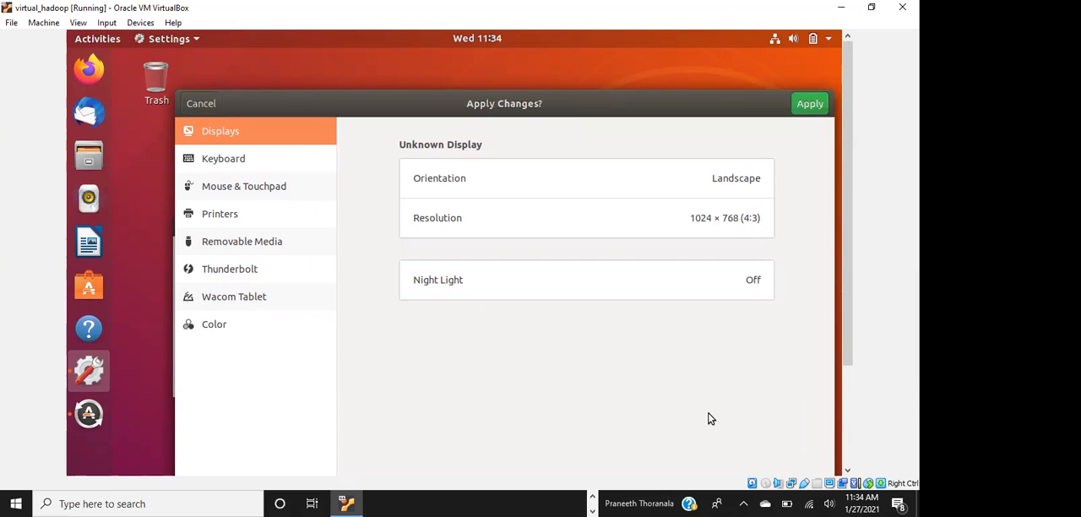
pyautogui.click(802, 106)
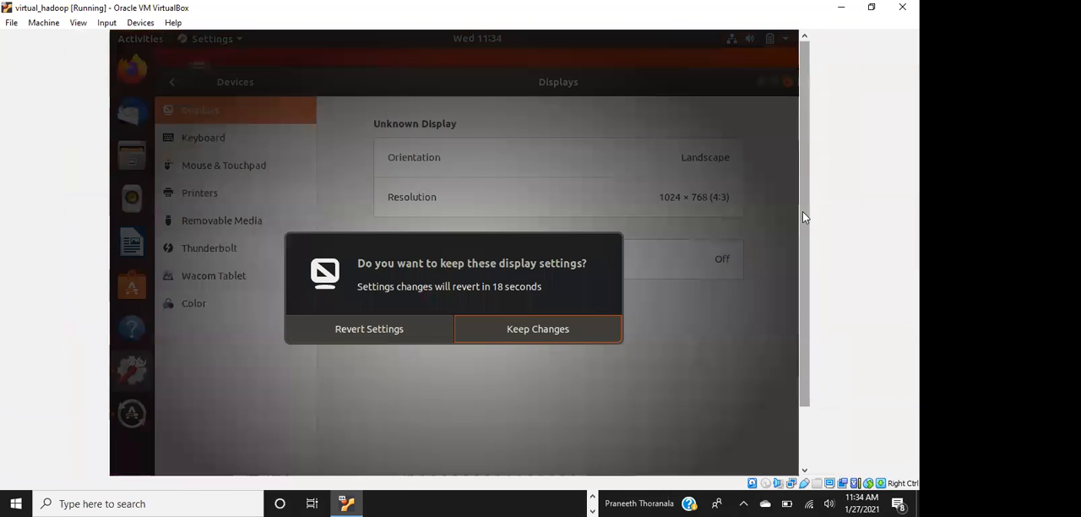
pyautogui.click(543, 332)
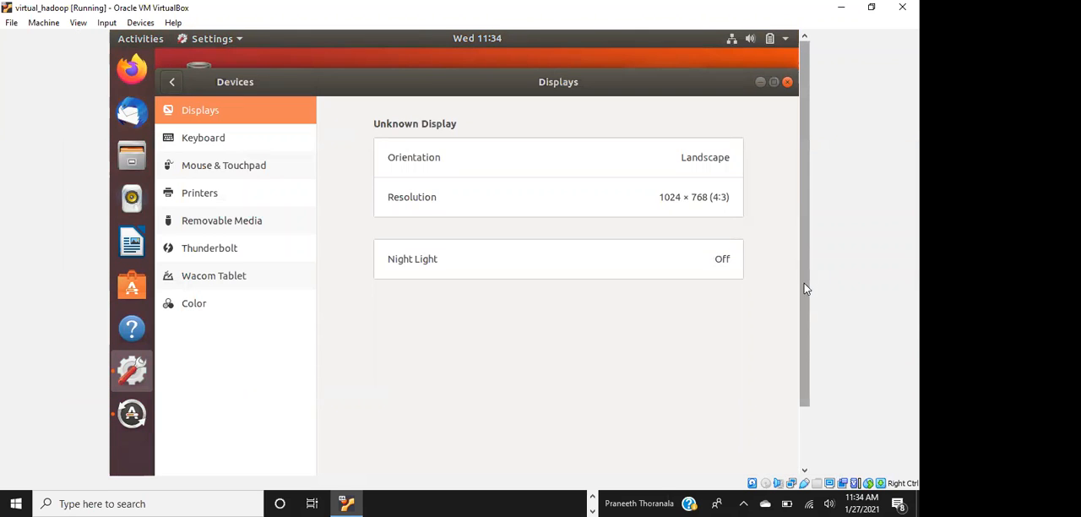
# Close the Displays settings and postpone the Ubuntu 18.04 software updates with Remind Me Later
pyautogui.moveTo(804, 288); pyautogui.dragTo(807, 266)
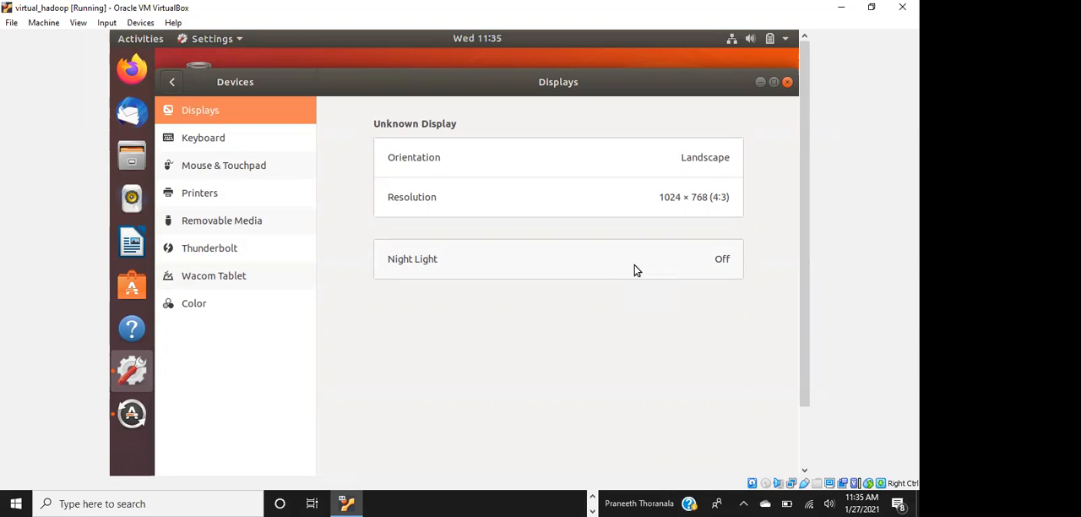
pyautogui.click(787, 83)
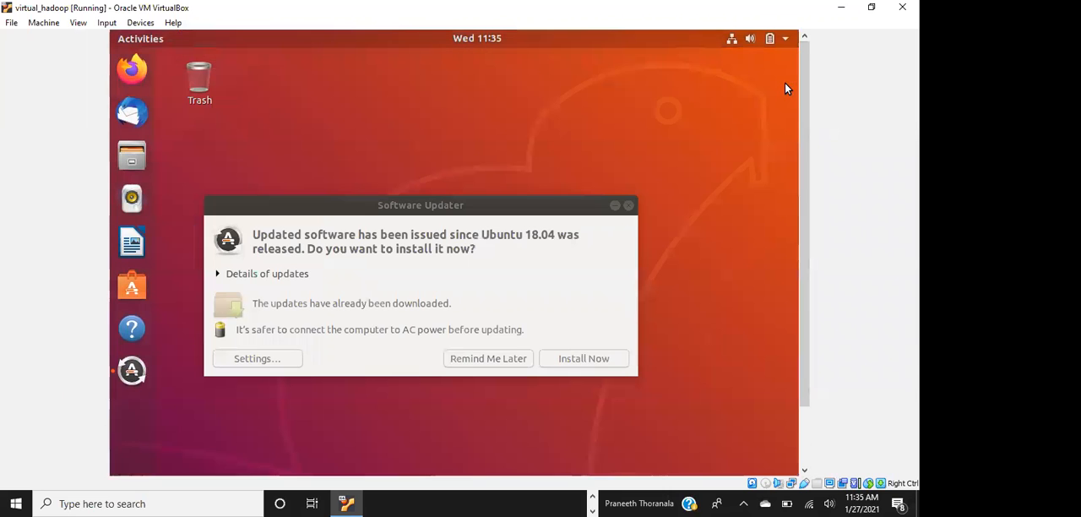
pyautogui.click(517, 359)
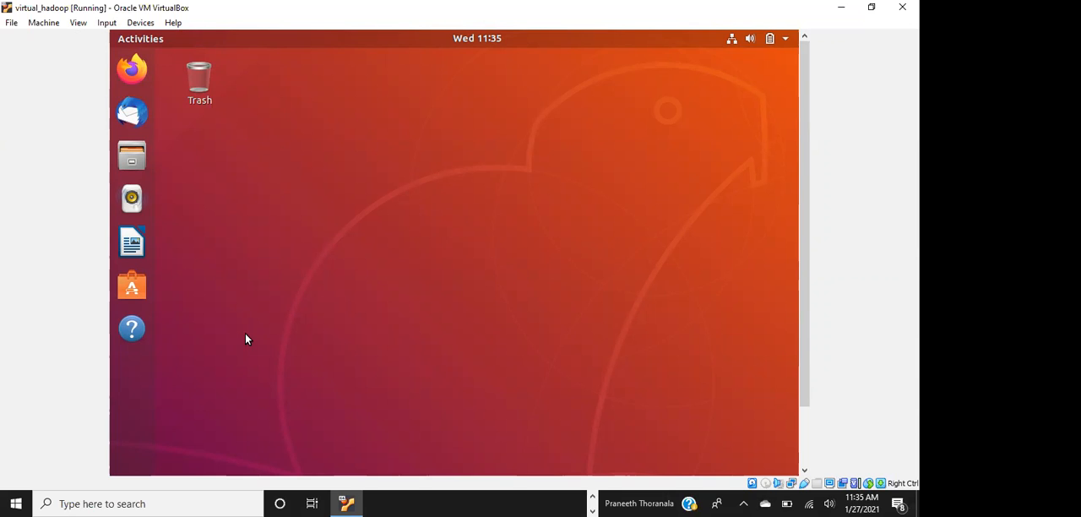
# Open a terminal on the Ubuntu desktop and run the ifconfig command
pyautogui.hotkey('ctrl', 'alt', 't')
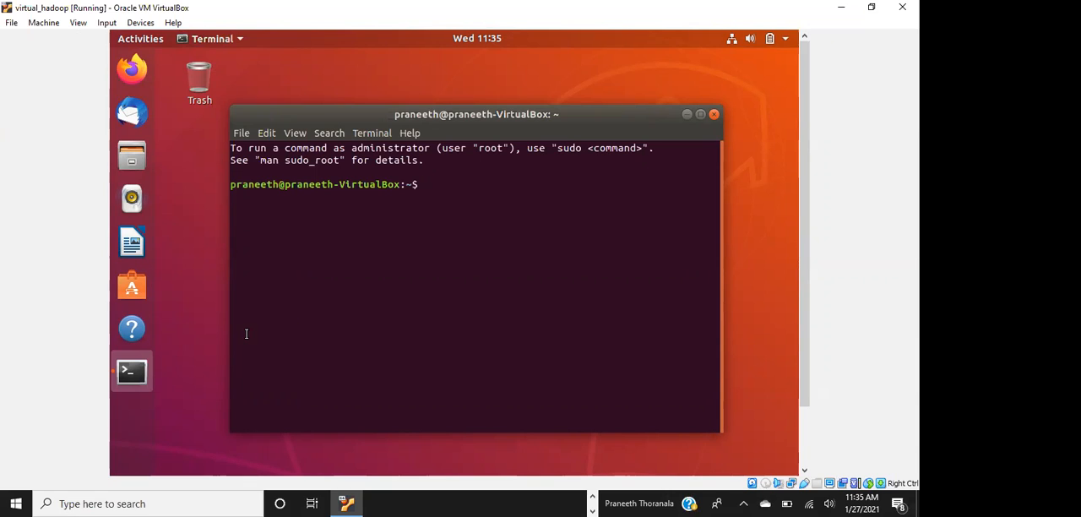
pyautogui.write('if')
pyautogui.press('BackSpace')
pyautogui.write('config')
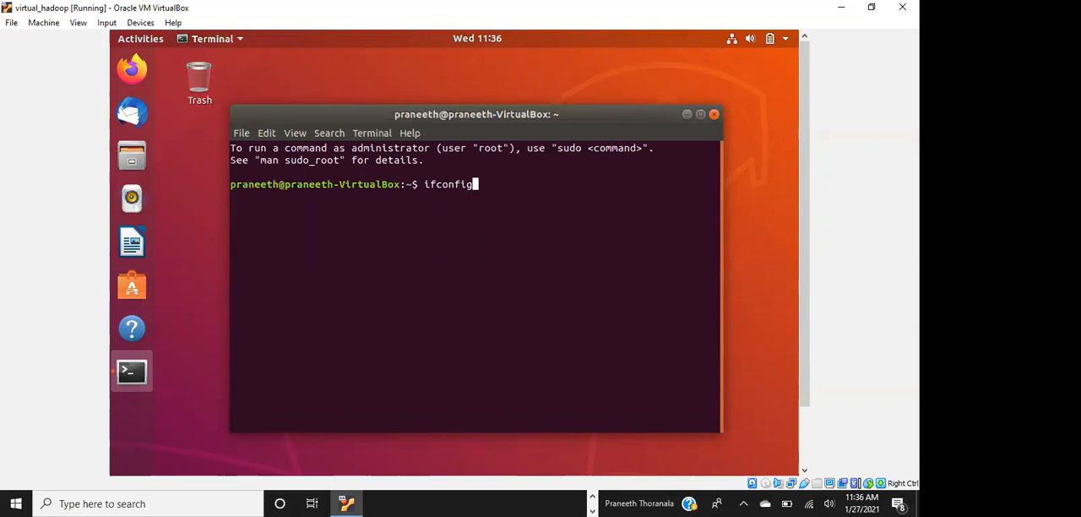
pyautogui.press('Return')
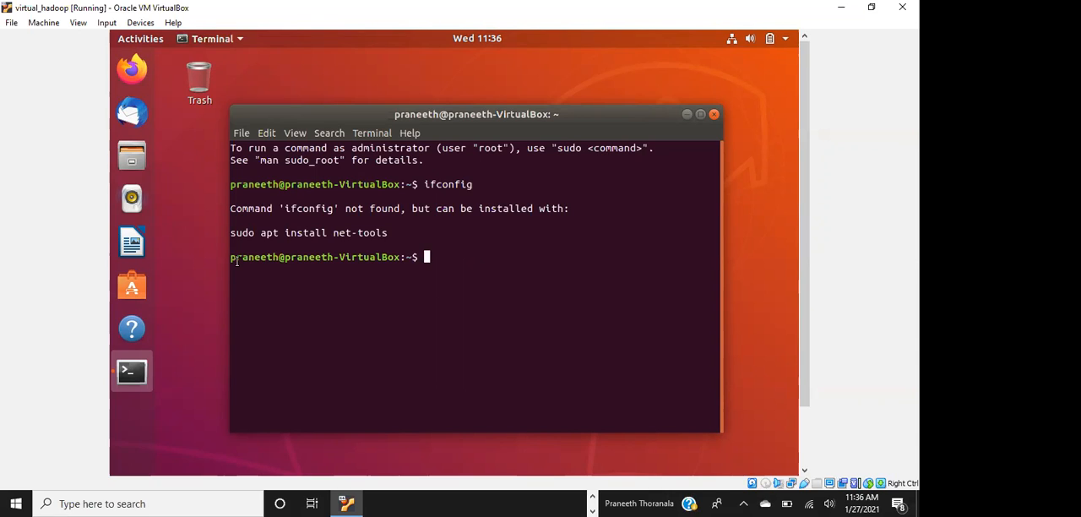
# Copy the suggested command sudo apt install net-tools, run it at the prompt, and enter the sudo password to install the package
pyautogui.tripleClick(232, 234)
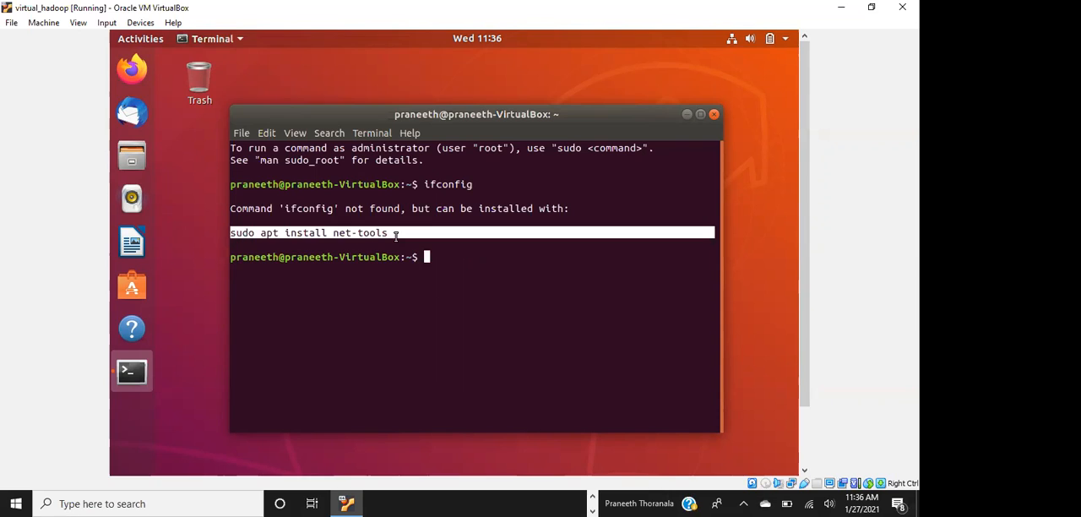
pyautogui.hotkey('ctrl', 'c')
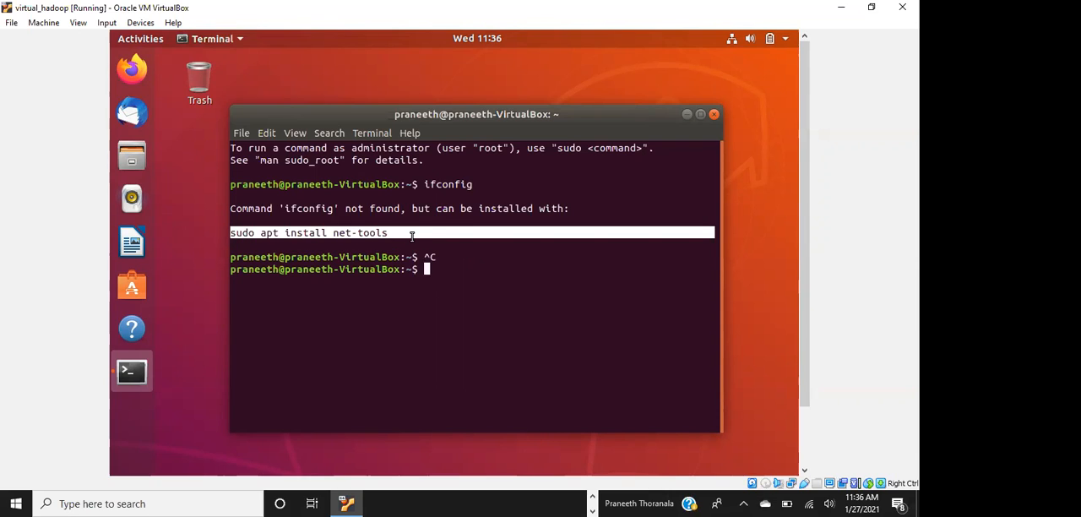
pyautogui.rightClick(371, 233)
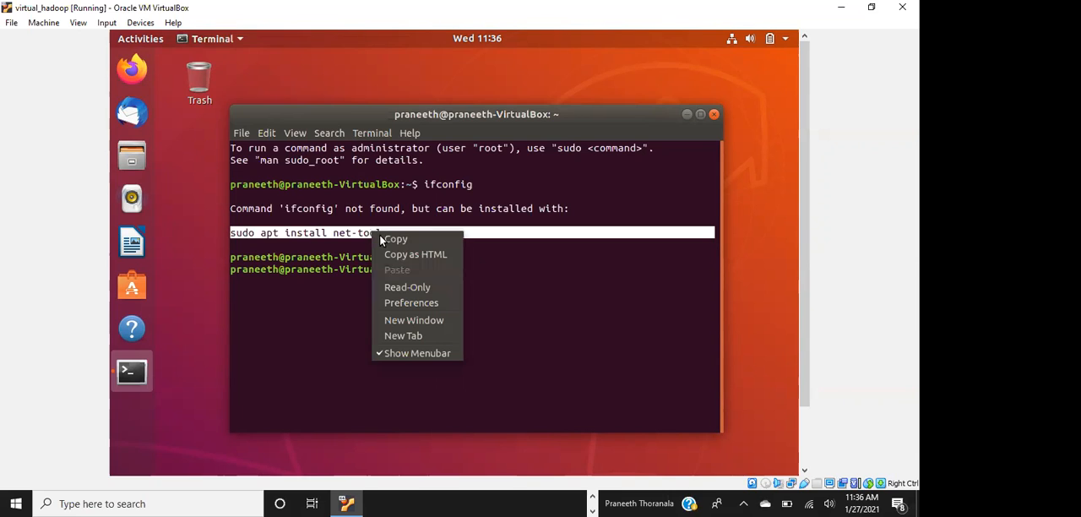
pyautogui.click(395, 239)
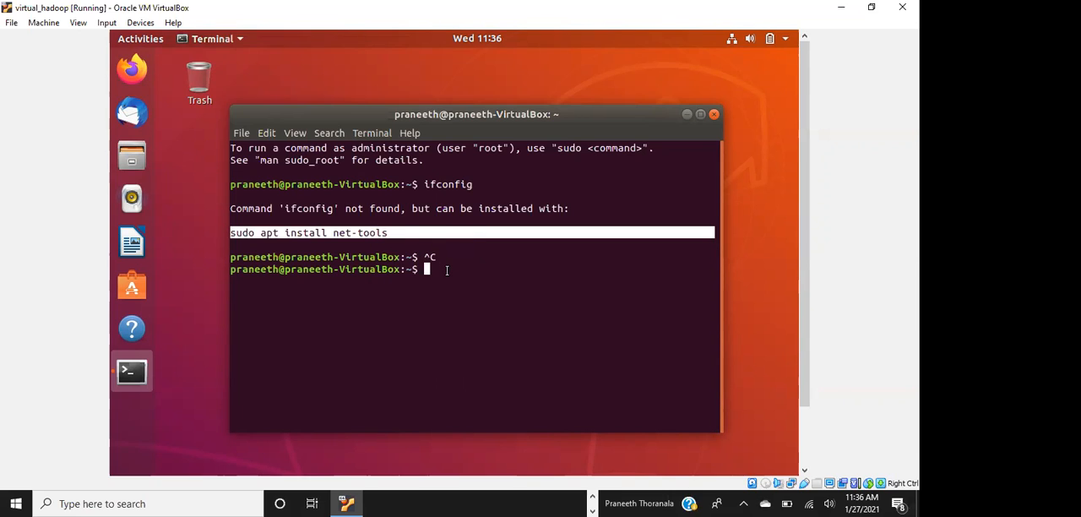
pyautogui.rightClick(446, 269)
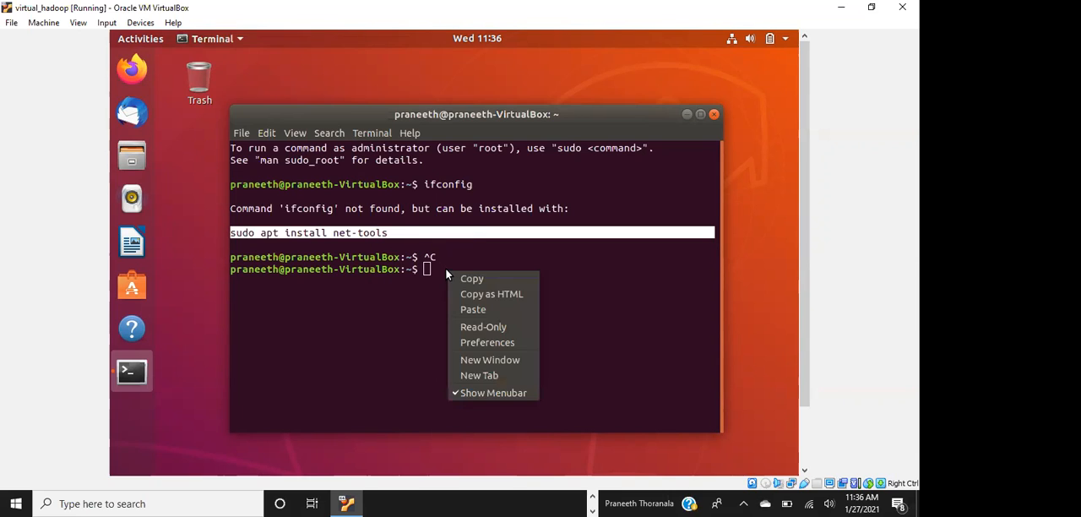
pyautogui.click(473, 310)
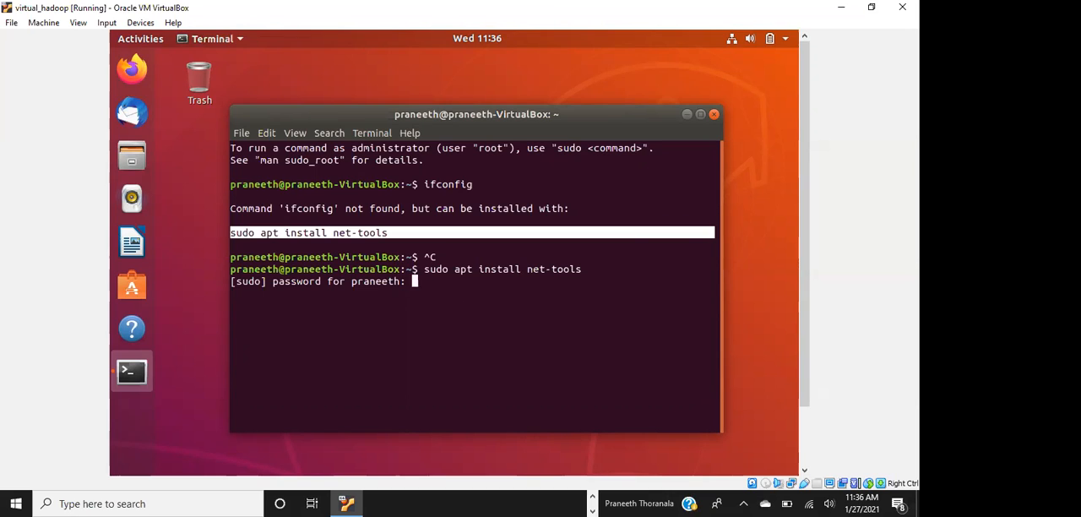
pyautogui.press('Return')
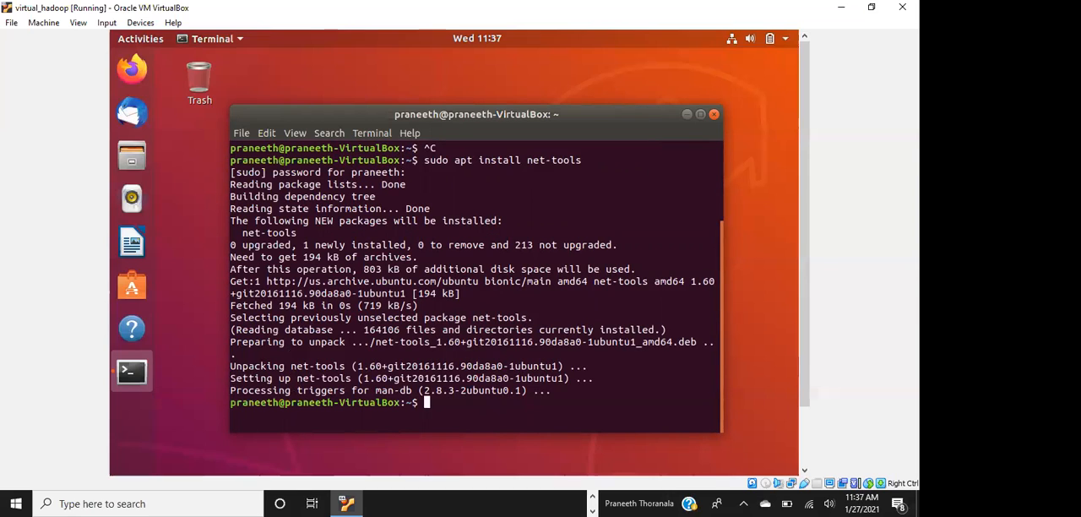
# Run ifconfig in the Ubuntu terminal to check the virtual machine's network interfaces
pyautogui.write('ifconfig')
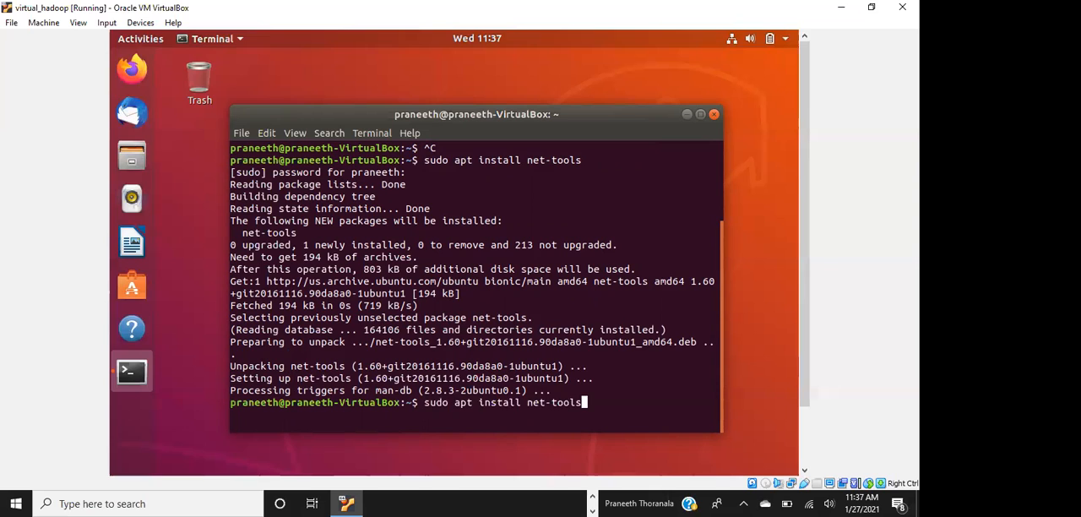
pyautogui.press('Return')
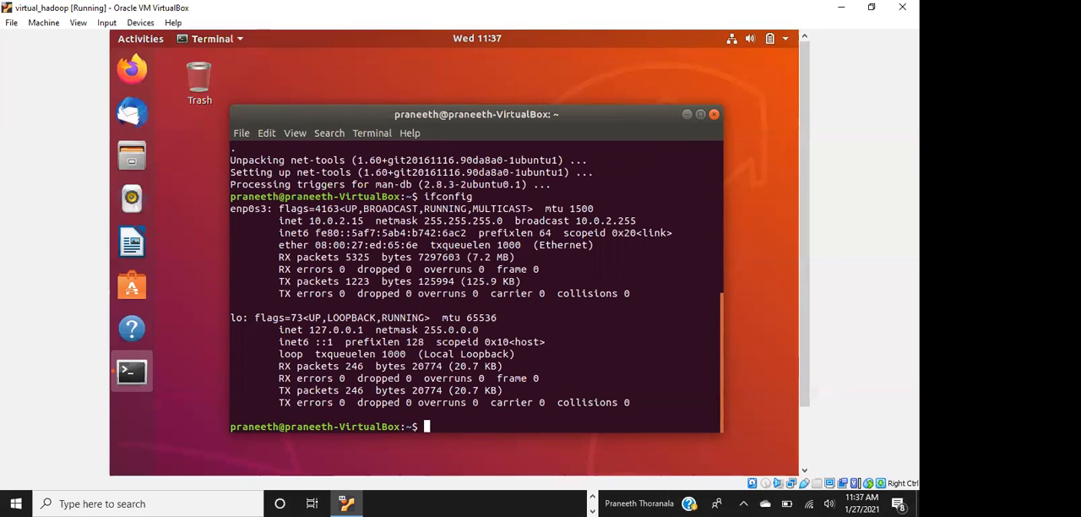
# Open Command Prompt on the Windows host, run ipconfig to check the host's network adapters, and minimize the window
pyautogui.click(127, 502)
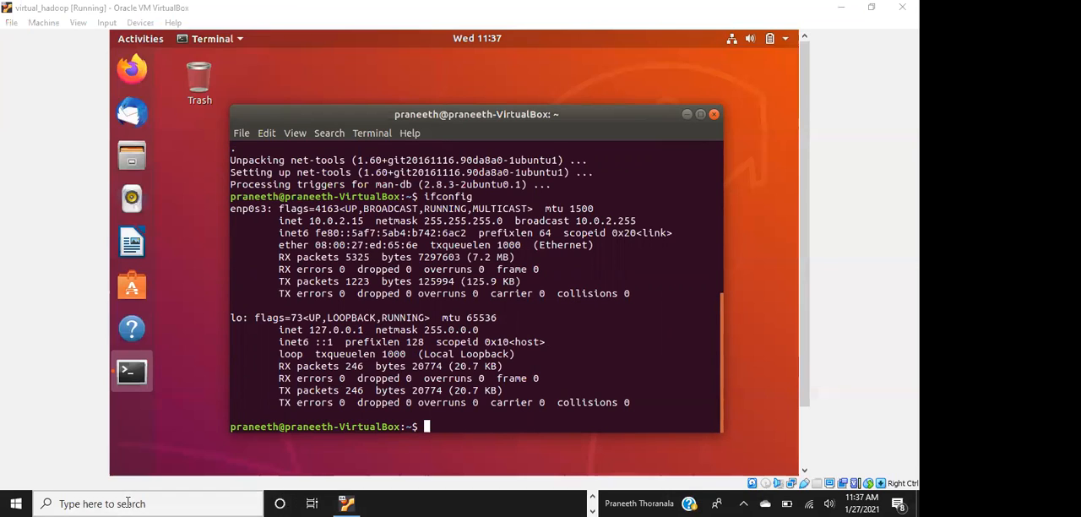
pyautogui.write('cmd')
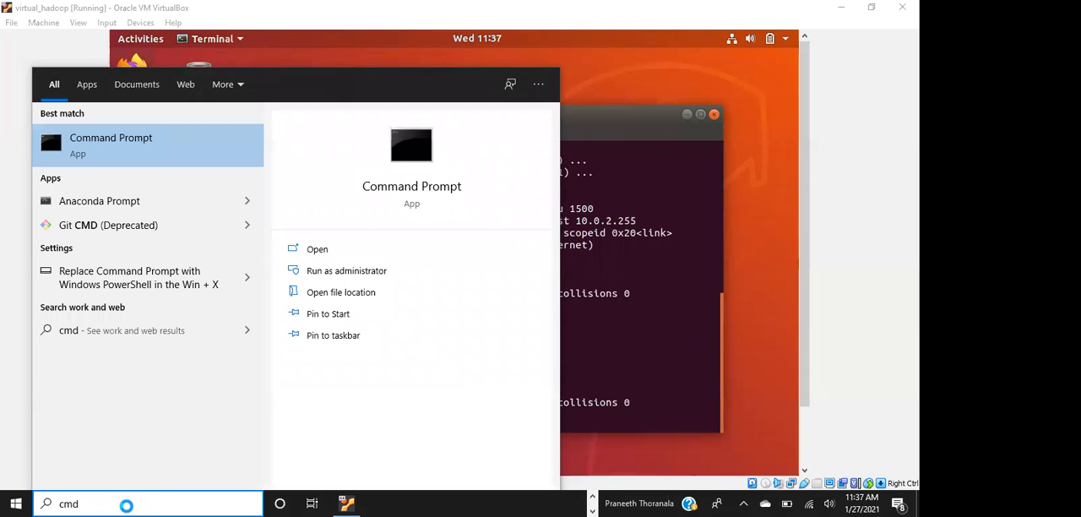
pyautogui.press('Return')
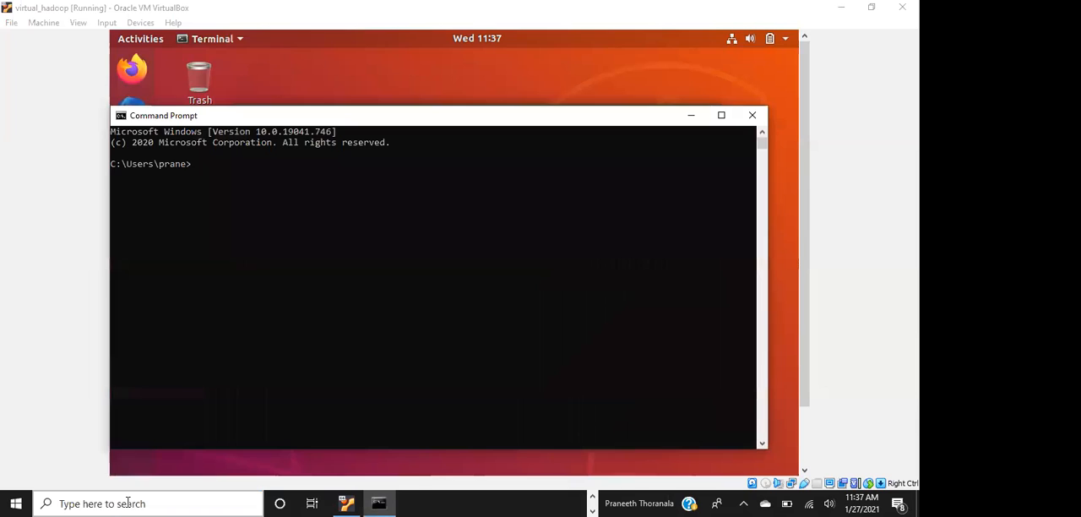
pyautogui.write('ipconfig')
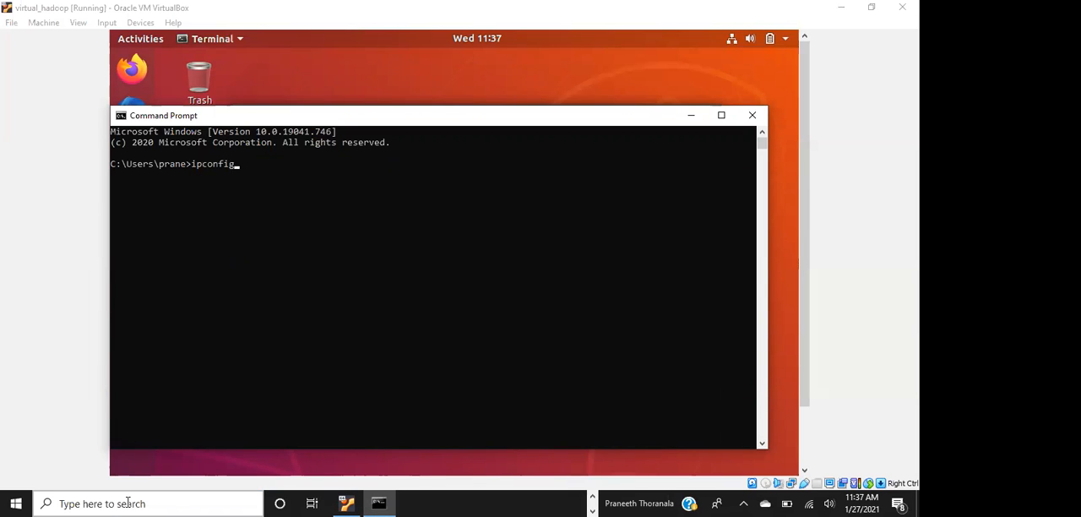
pyautogui.press('Return')
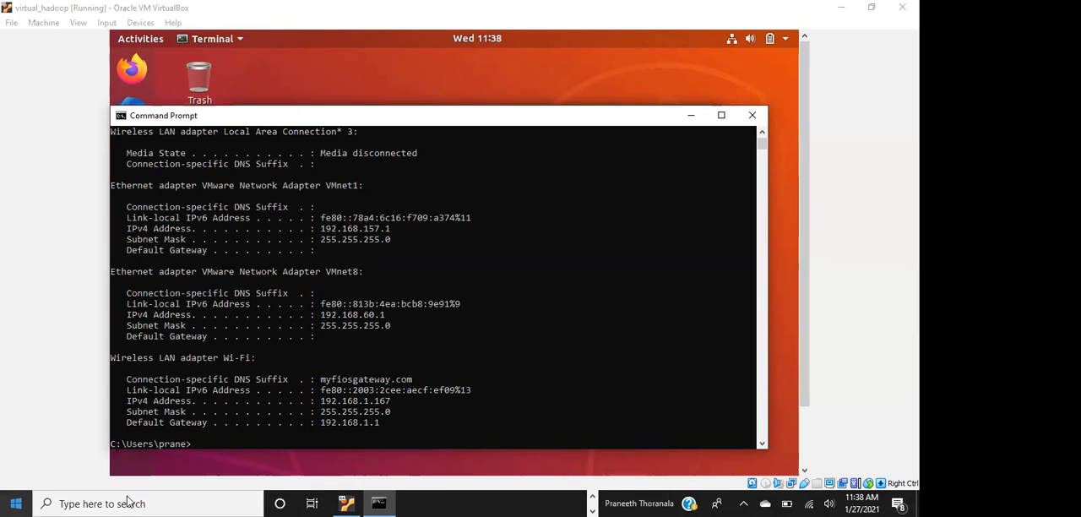
pyautogui.click(10, 502)
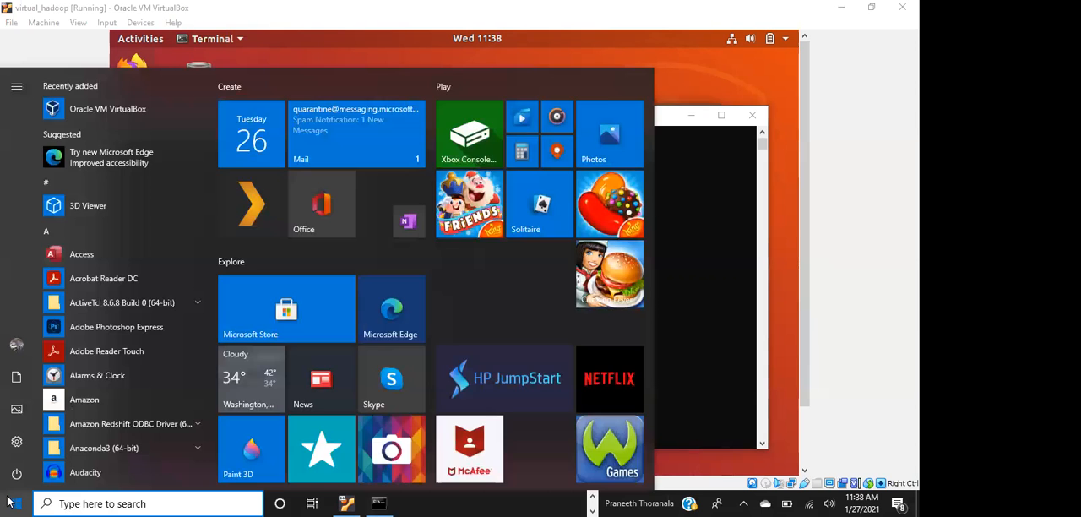
pyautogui.click(10, 503)
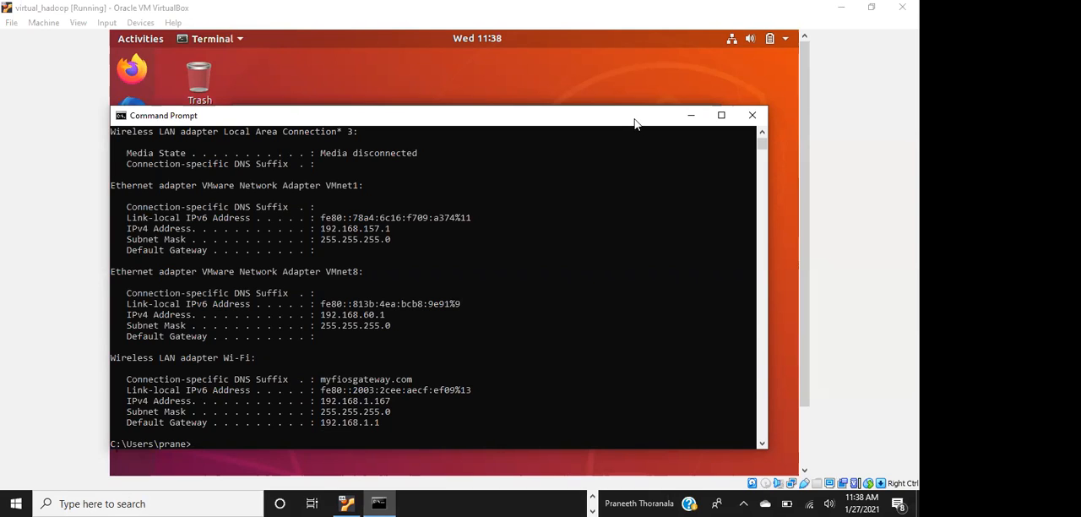
pyautogui.click(696, 111)
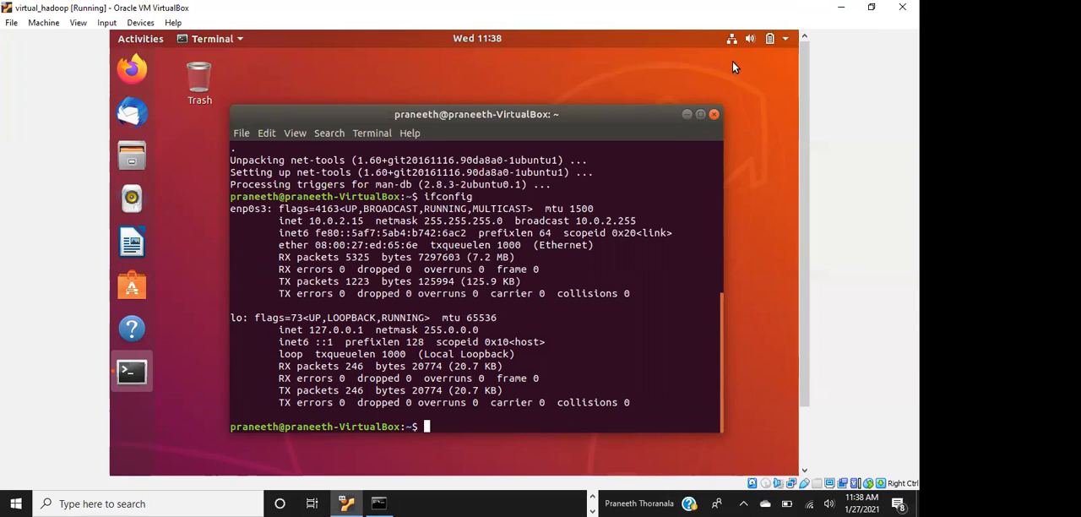
# Close the Ubuntu terminal and shut down the virtual_hadoop machine with the Power off the machine option
pyautogui.click(710, 112)
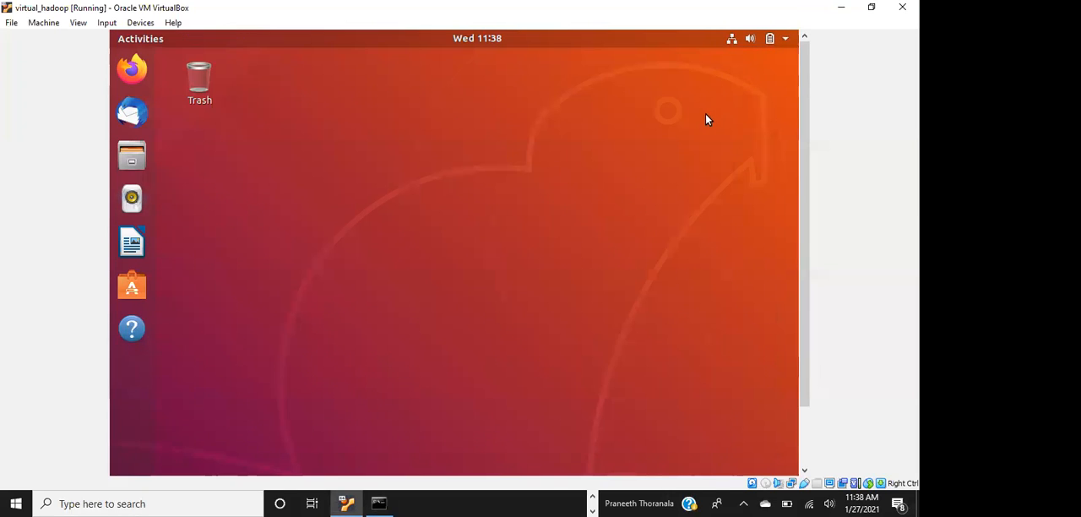
pyautogui.click(786, 40)
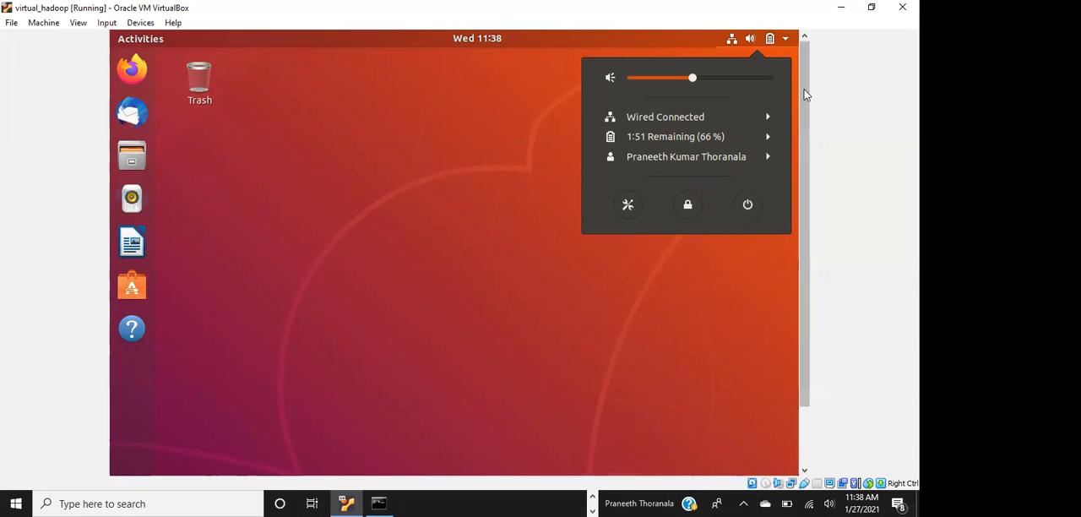
pyautogui.click(902, 6)
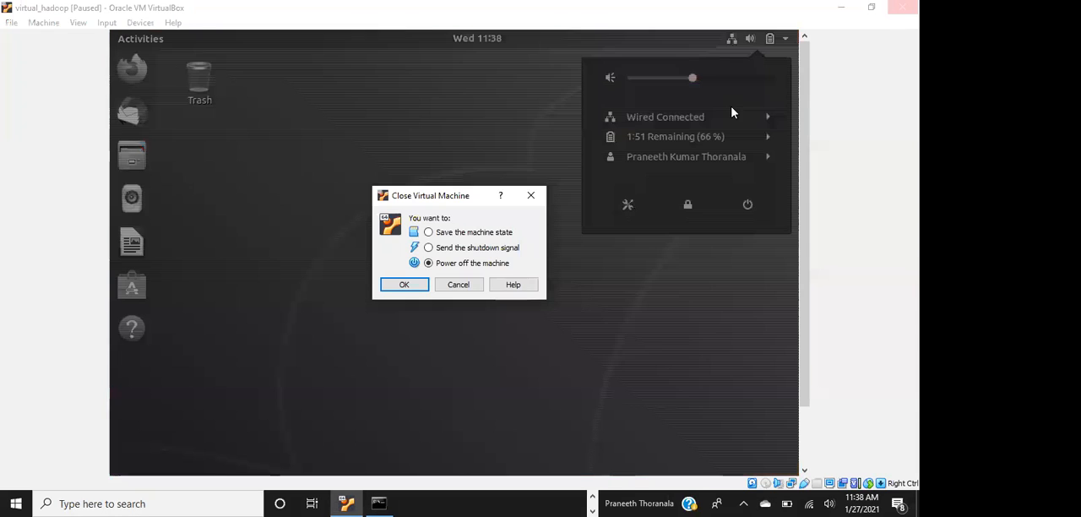
pyautogui.click(404, 286)
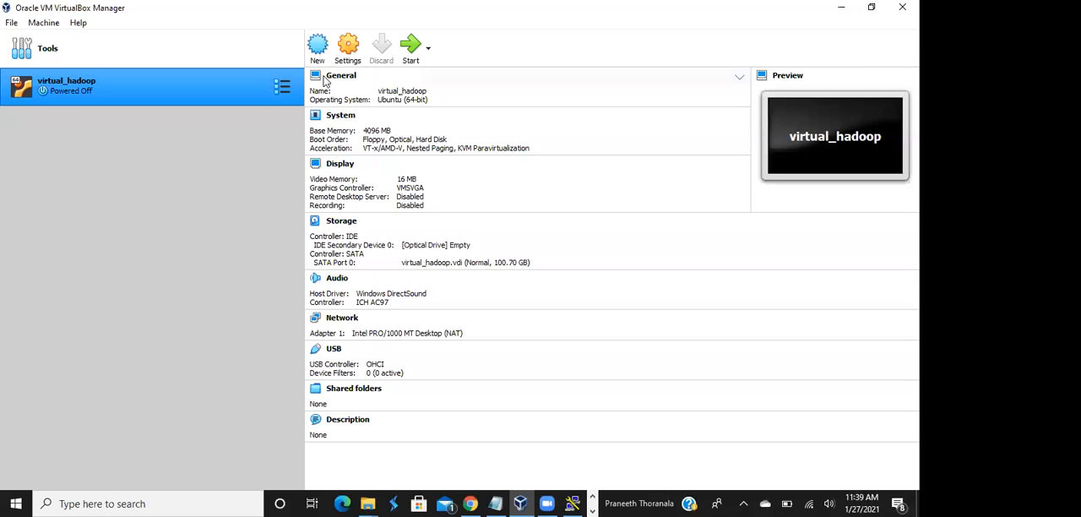
# Enable network Adapter 2 for virtual_hadoop, attach it to Host-only Adapter, save the settings and start the virtual machine
pyautogui.click(351, 53)
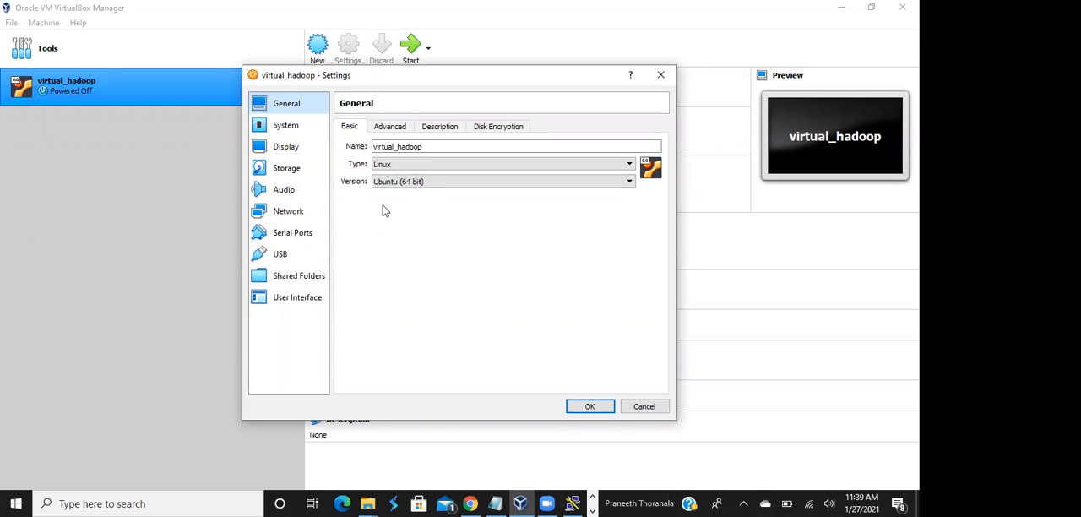
pyautogui.click(297, 212)
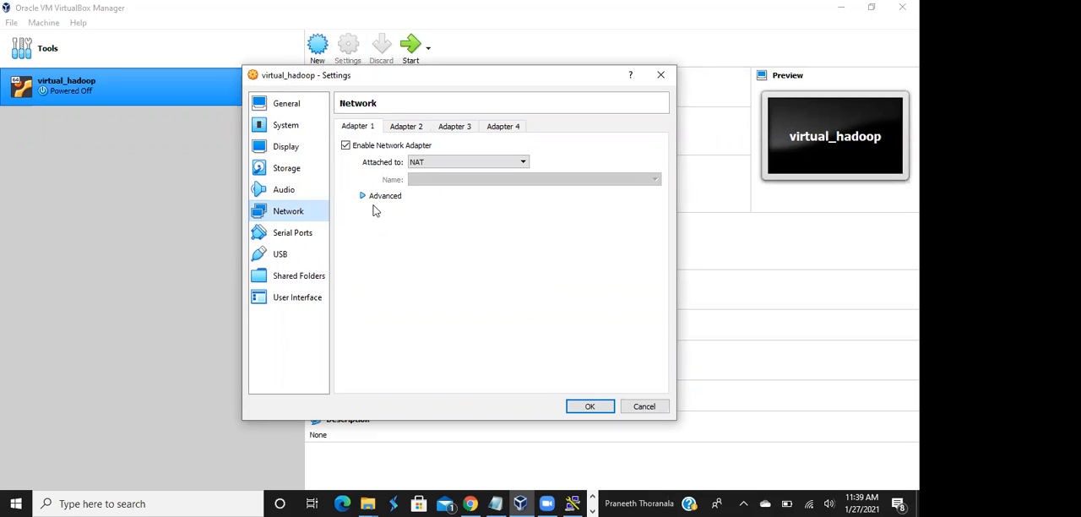
pyautogui.click(403, 129)
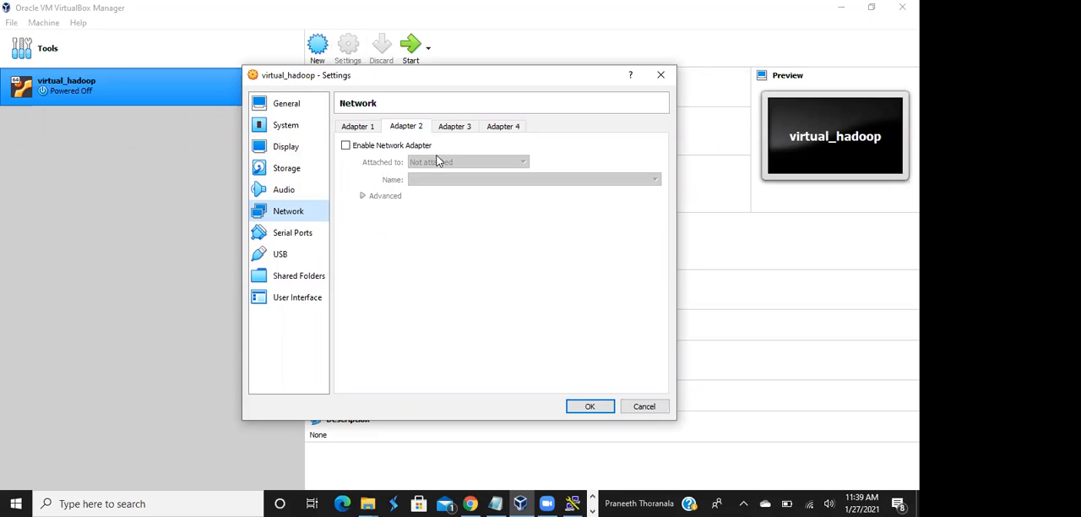
pyautogui.click(357, 150)
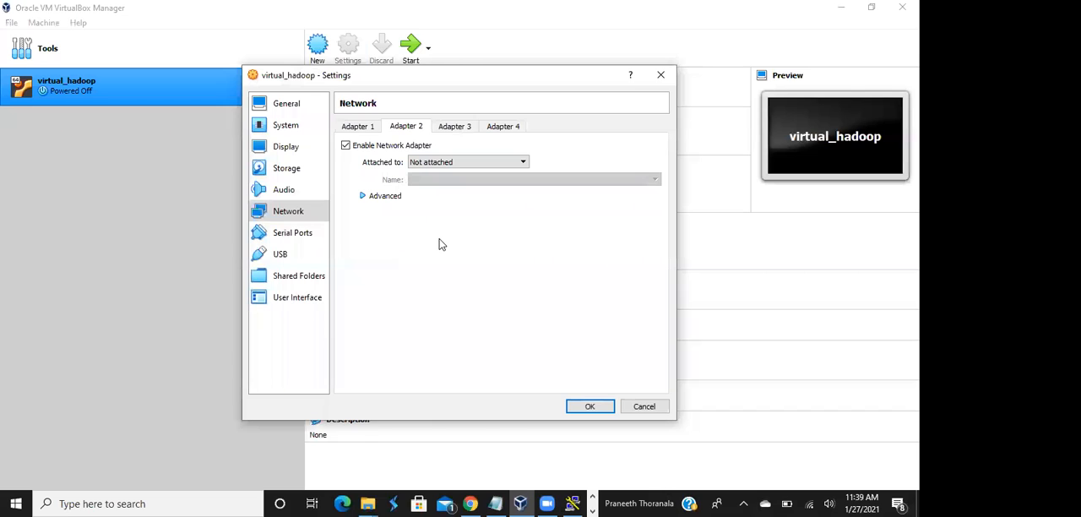
pyautogui.click(521, 161)
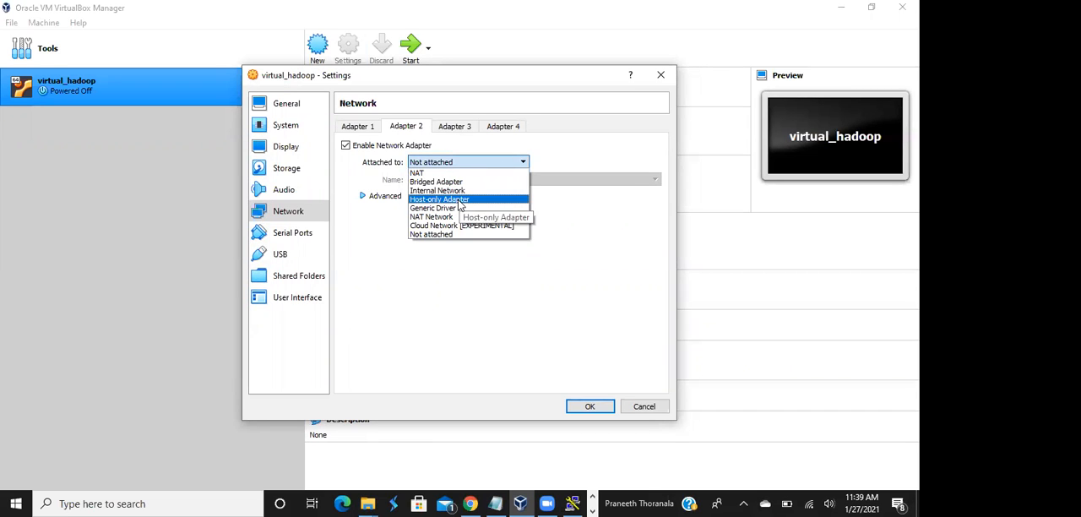
pyautogui.click(461, 200)
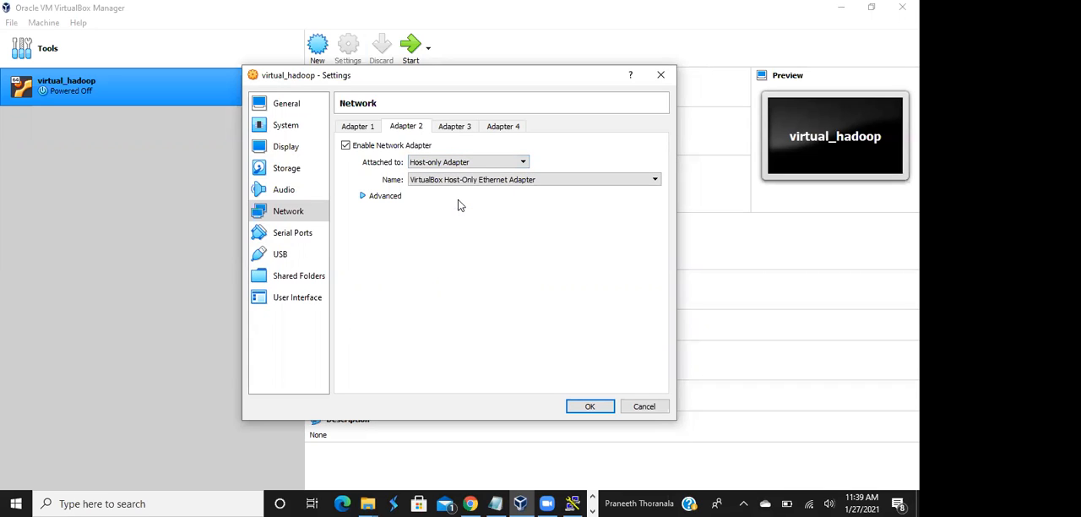
pyautogui.click(593, 406)
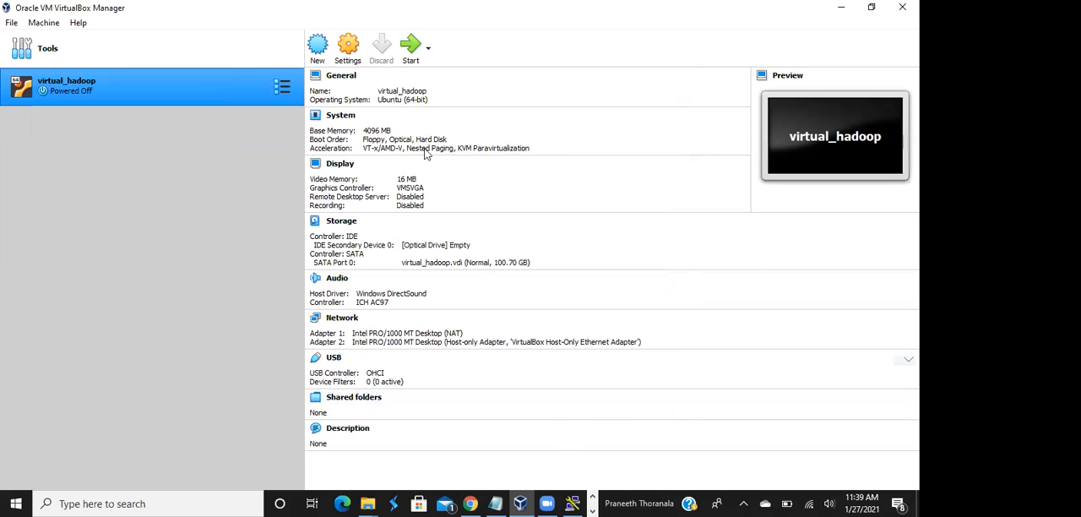
pyautogui.click(405, 57)
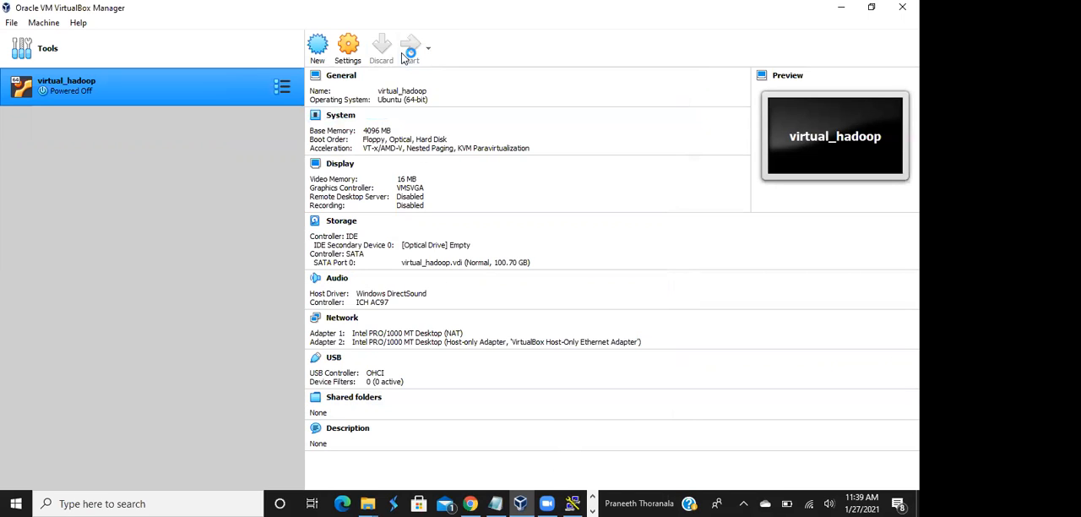
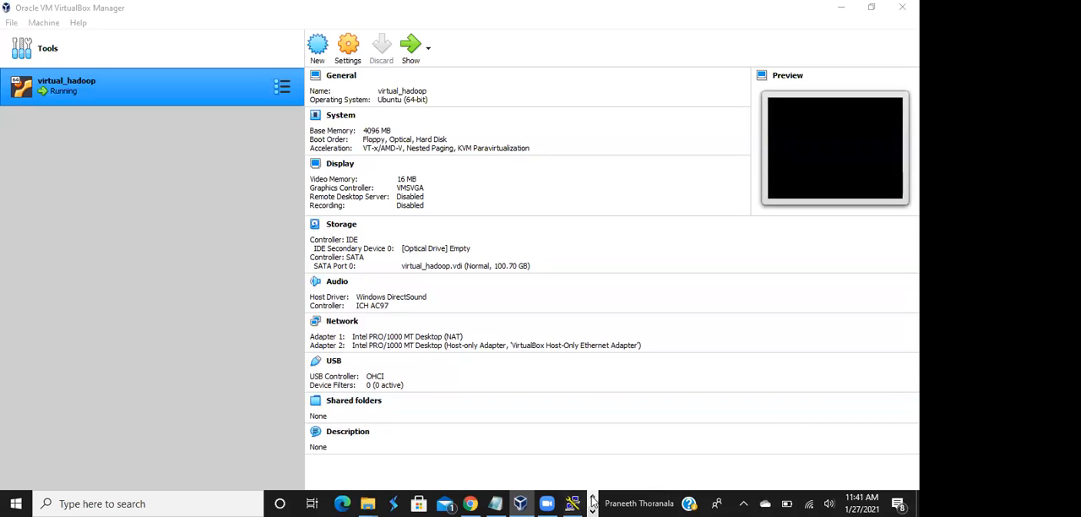
# Bring up the running virtual_hadoop machine window and dismiss the keyboard capture and mouse pointer integration notifications
pyautogui.click(592, 507)
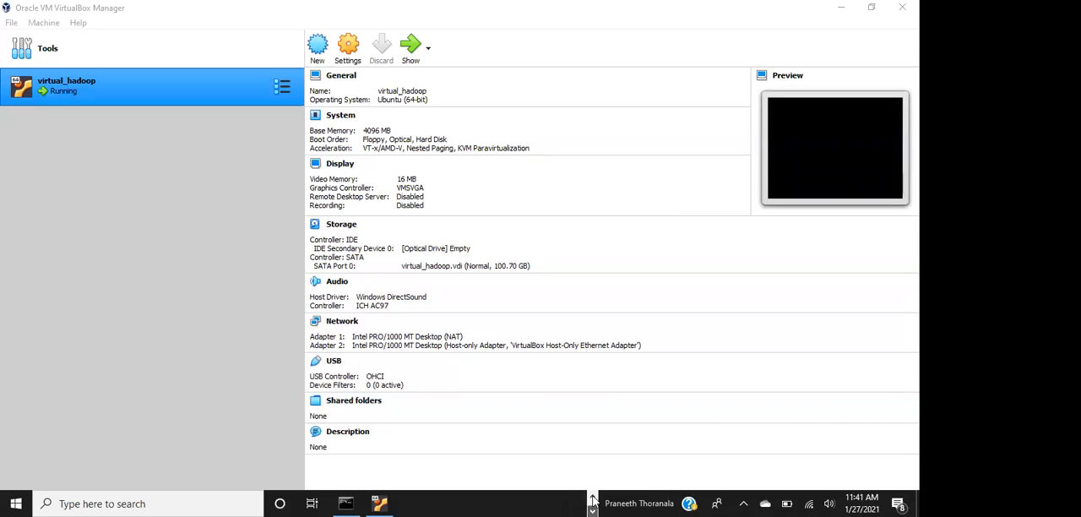
pyautogui.click(374, 500)
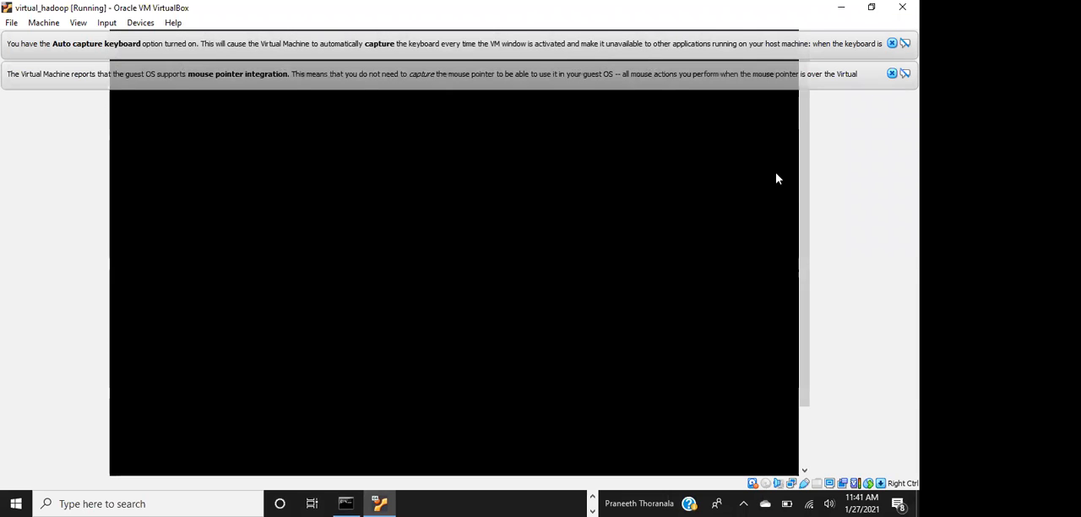
pyautogui.click(892, 75)
pyautogui.click(891, 43)
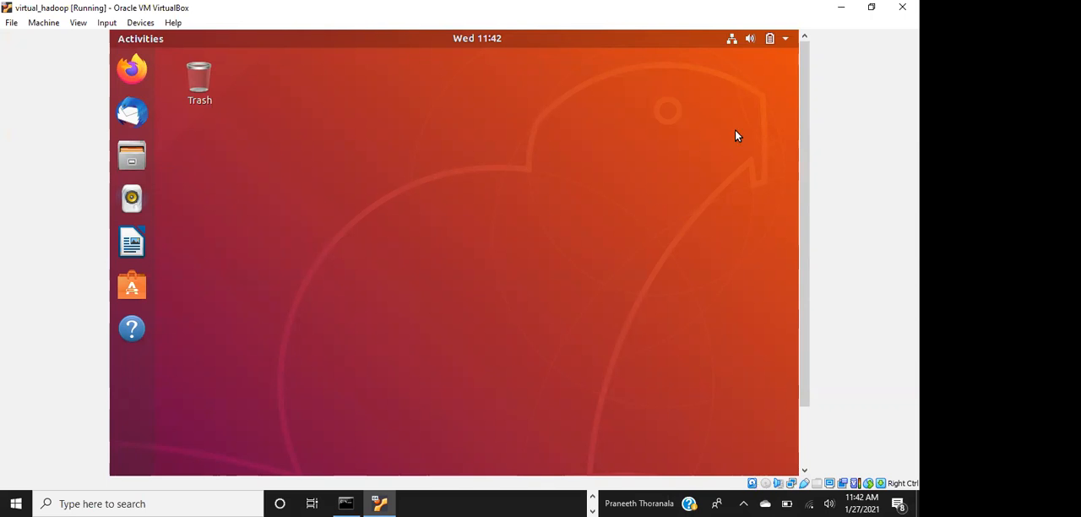
# Open a terminal in Ubuntu and run ifconfig to check the IP address of the enp0s8 interface
pyautogui.scroll(-2, 796, 301)
pyautogui.moveTo(735, 205); pyautogui.dragTo(371, 353)
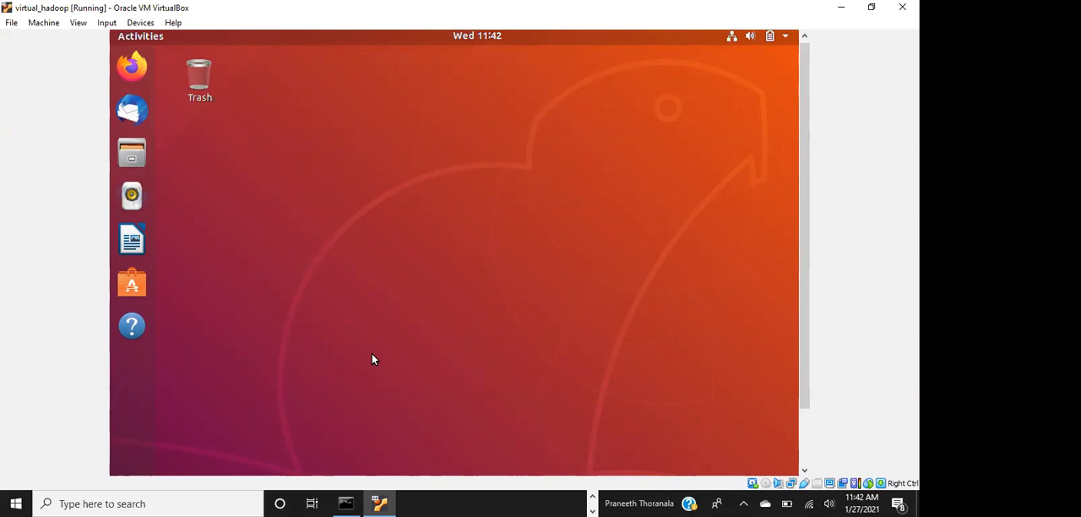
pyautogui.hotkey('ctrl', 'alt', 't')
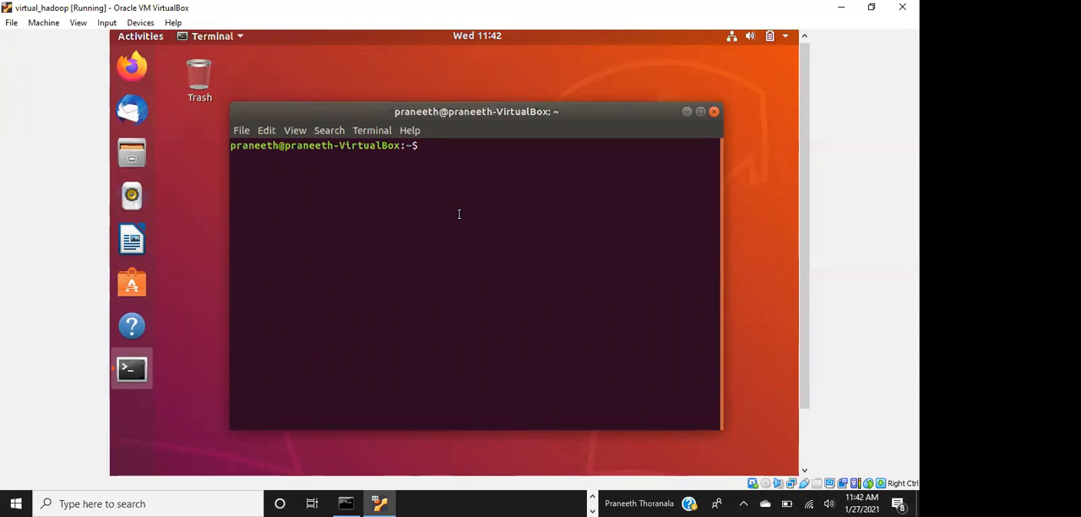
pyautogui.write('ifcon')
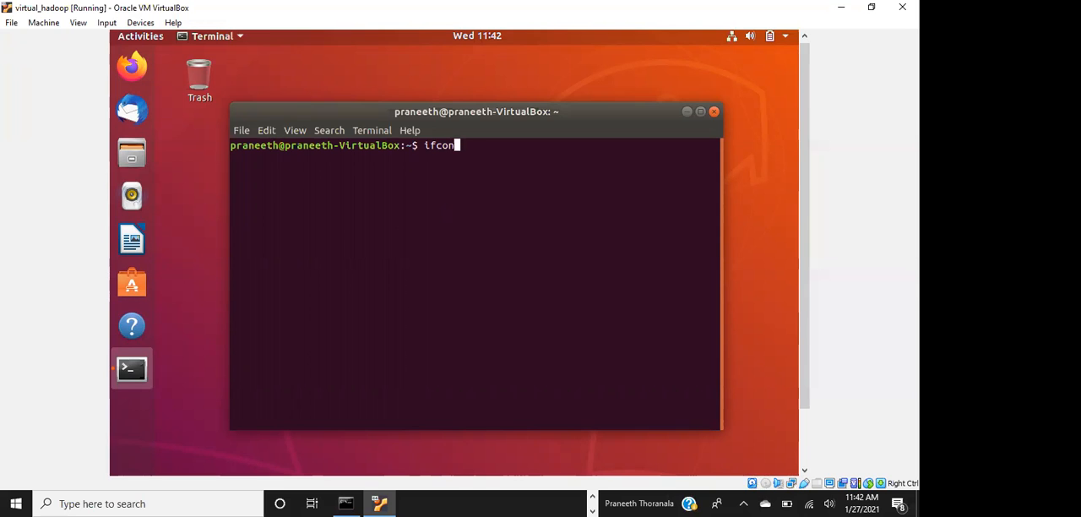
pyautogui.write('fig')
pyautogui.press('Return')
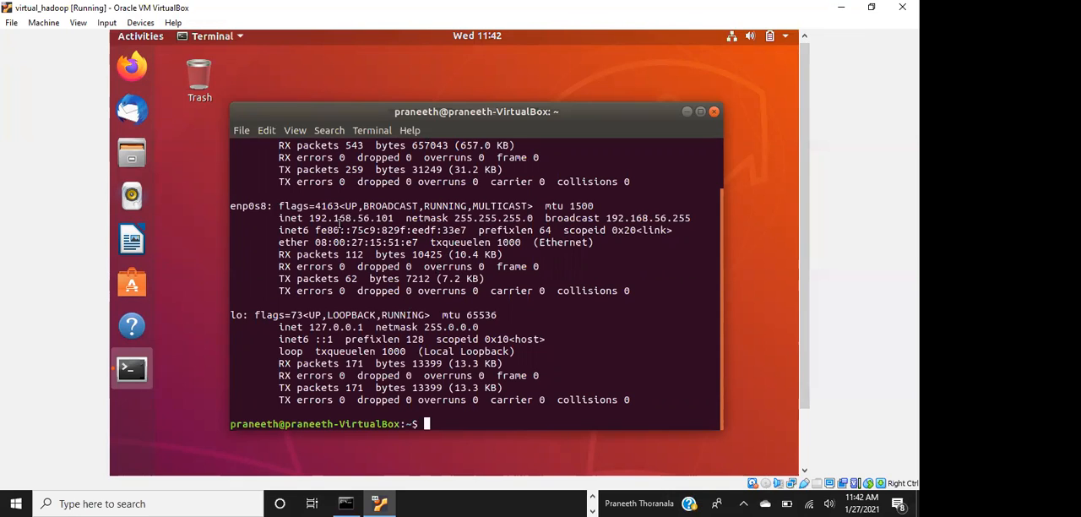
pyautogui.moveTo(350, 217); pyautogui.dragTo(394, 218)
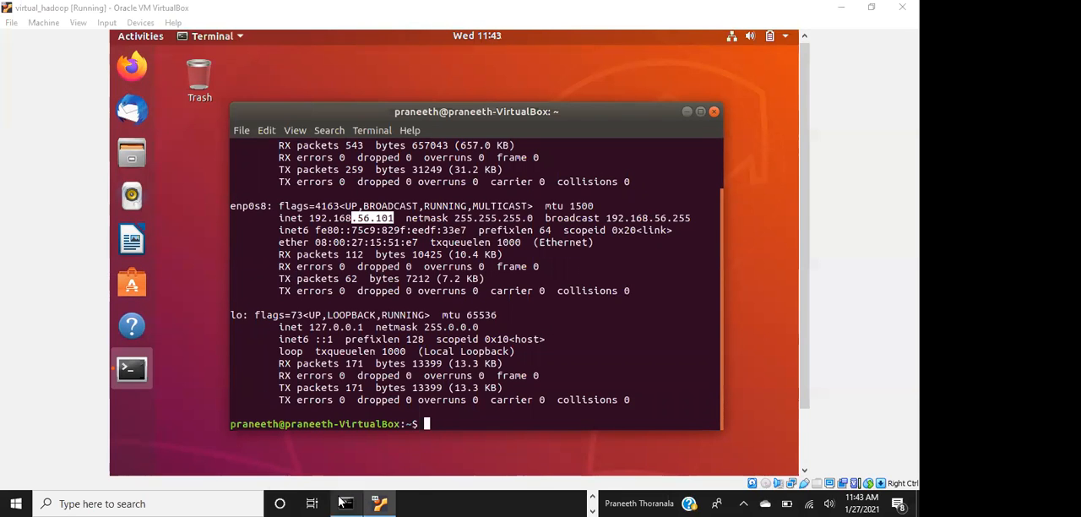
pyautogui.moveTo(371, 443)
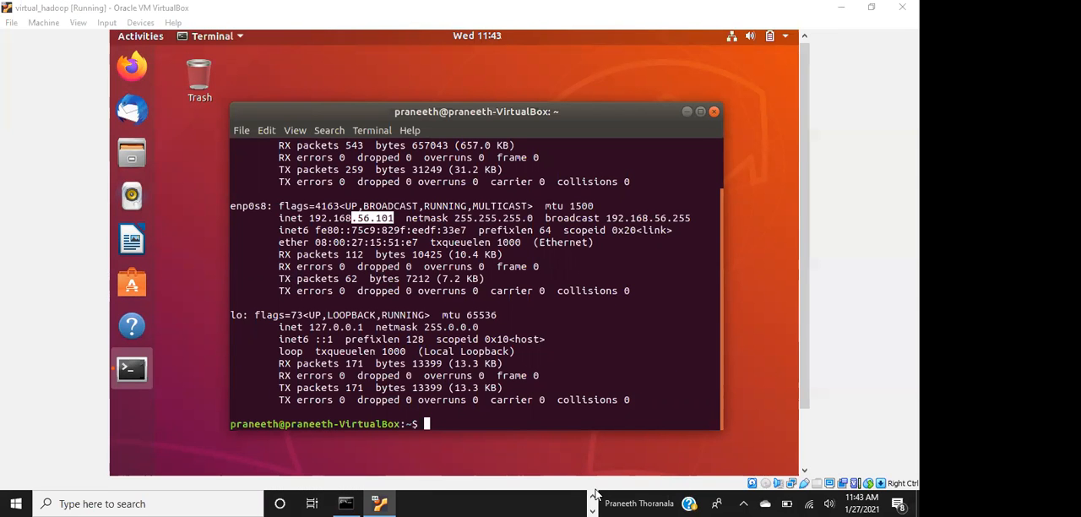
pyautogui.click(594, 499)
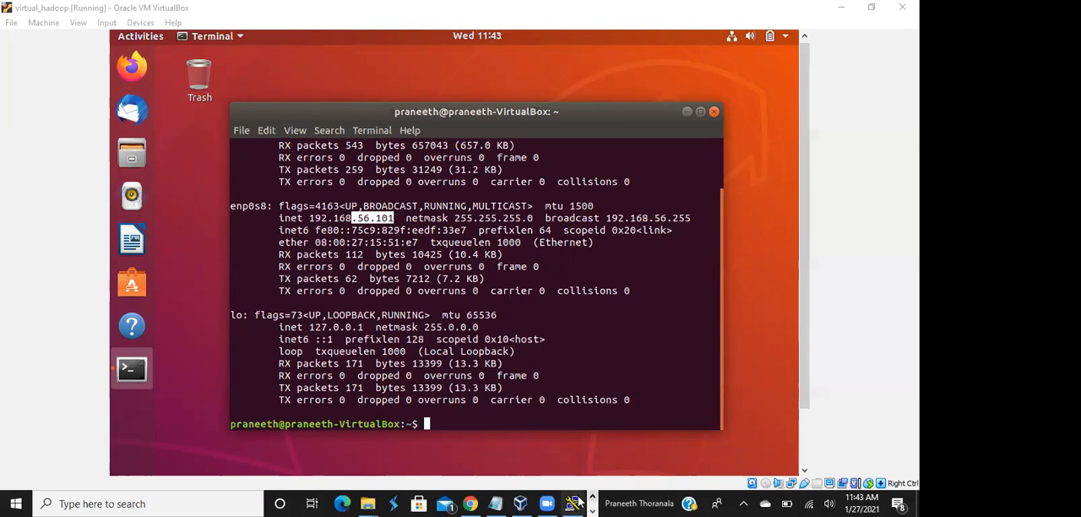
pyautogui.click(571, 503)
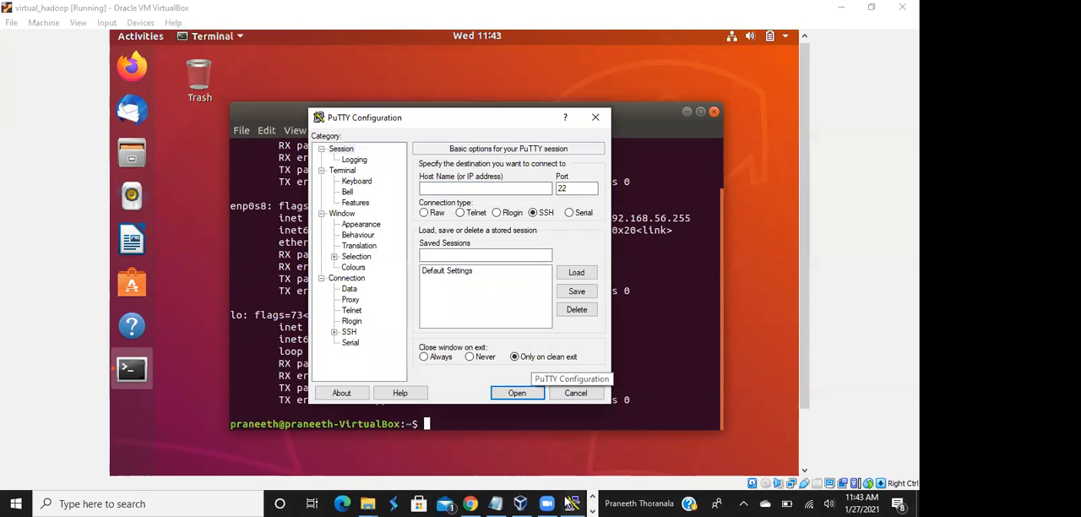
pyautogui.moveTo(497, 119); pyautogui.dragTo(598, 247)
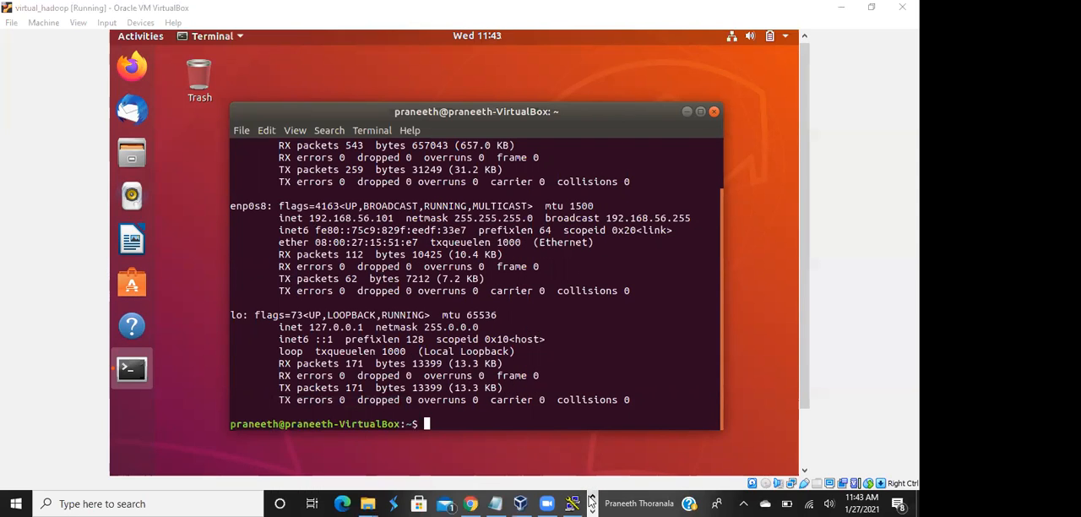
pyautogui.click(572, 503)
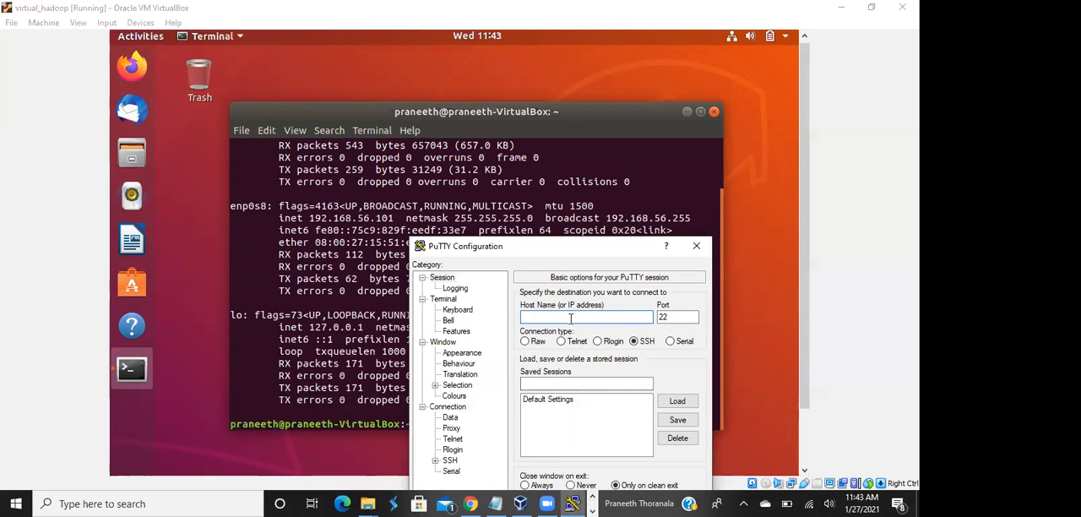
pyautogui.write('praneeth@19')
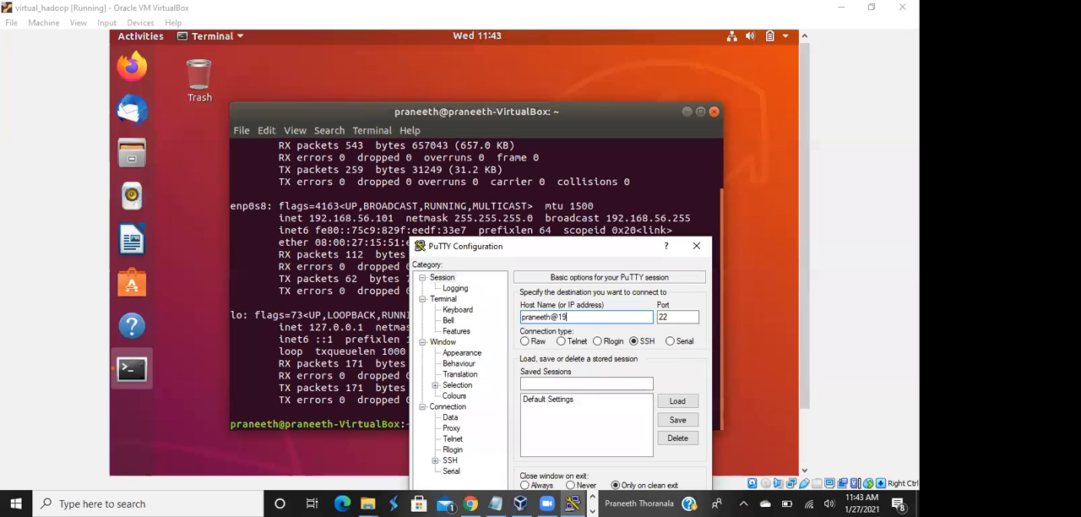
pyautogui.write('2.168.56.101')
# Save the PuTTY session under a name made of the Ubuntu username followed by _virtualbox
pyautogui.moveTo(648, 252); pyautogui.dragTo(677, 139)
pyautogui.click(642, 270)
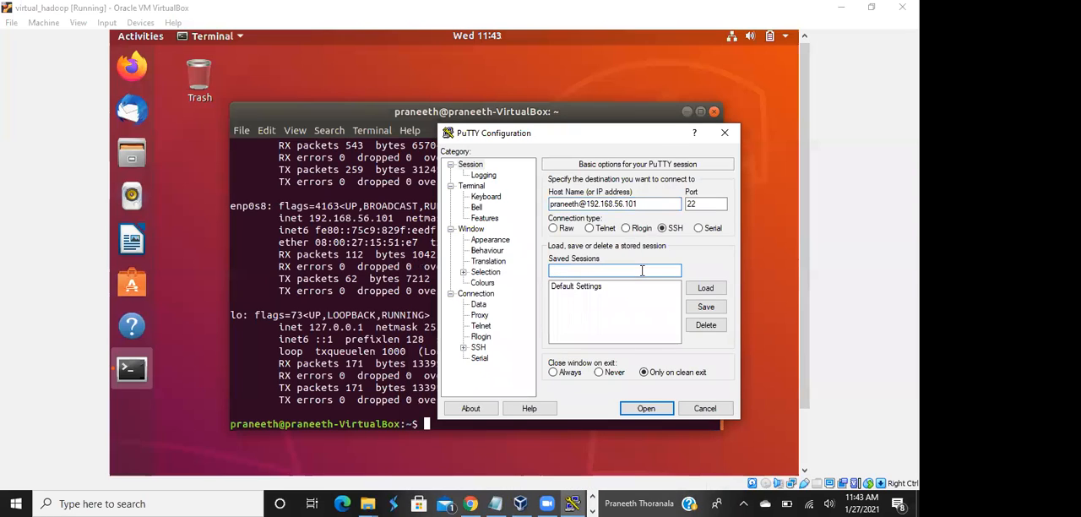
pyautogui.moveTo(594, 138); pyautogui.dragTo(661, 140)
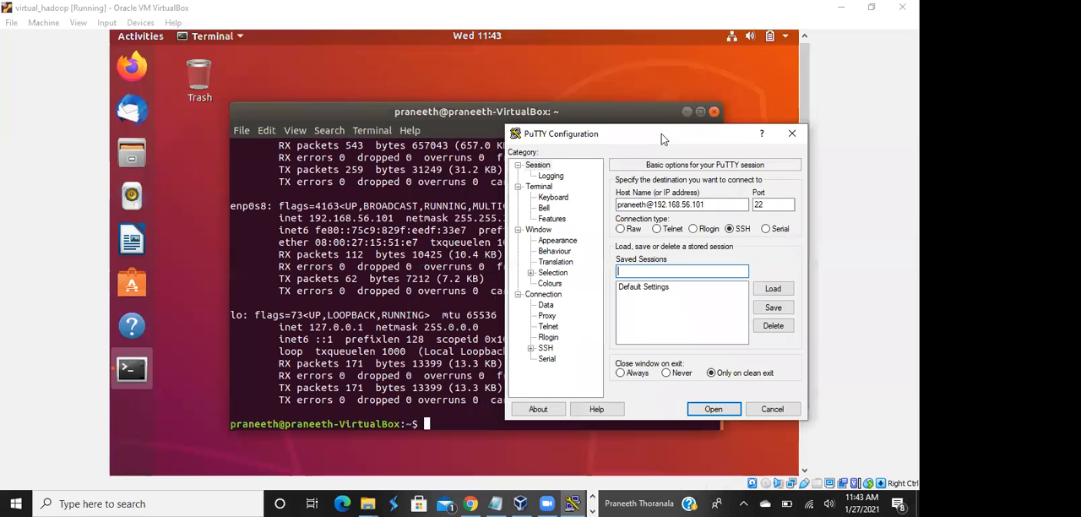
pyautogui.write('pra')
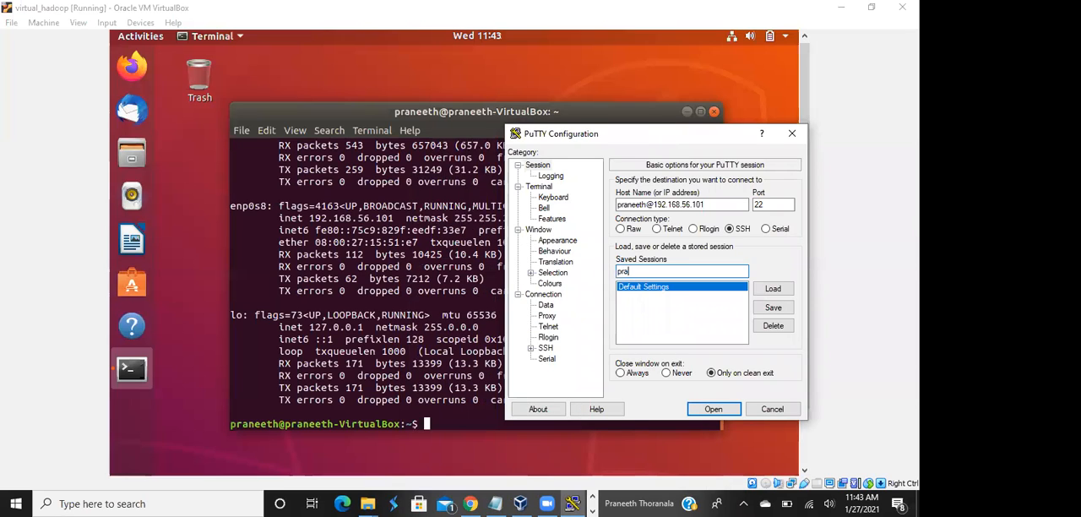
pyautogui.write('neeth_virtual')
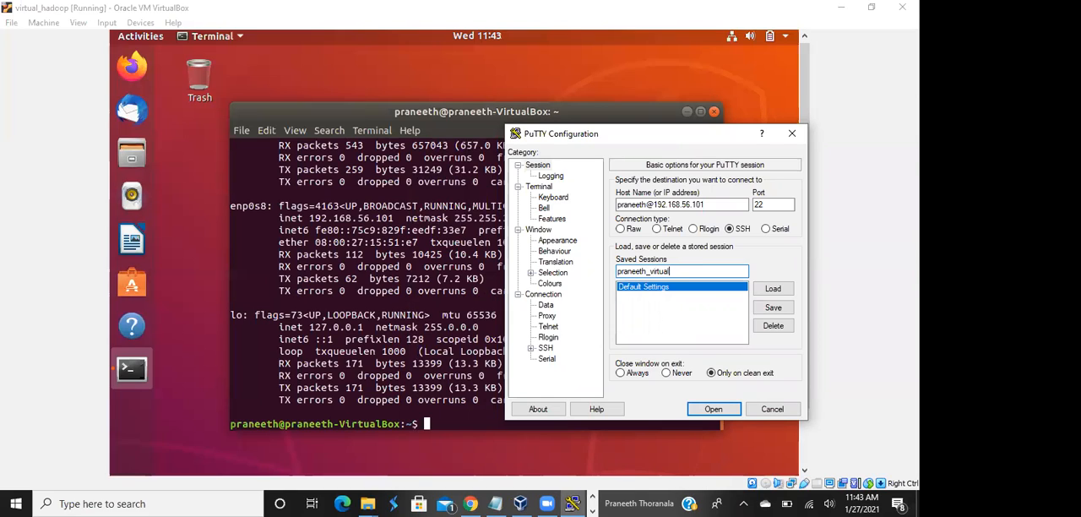
pyautogui.write('box')
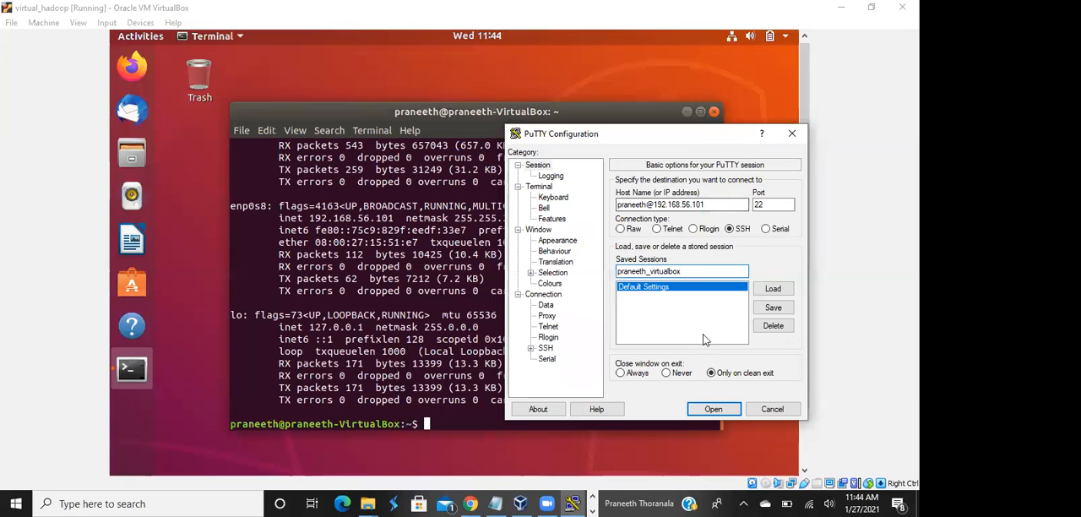
pyautogui.click(780, 309)
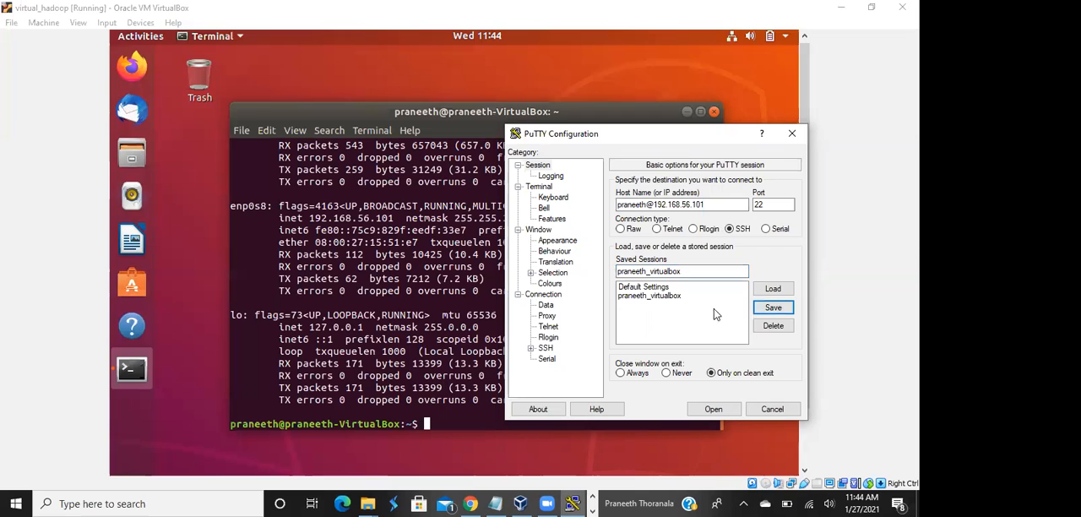
# Try to open the SSH connection to 192.168.56.101, dismiss the error and minimize the PuTTY window
pyautogui.click(718, 410)
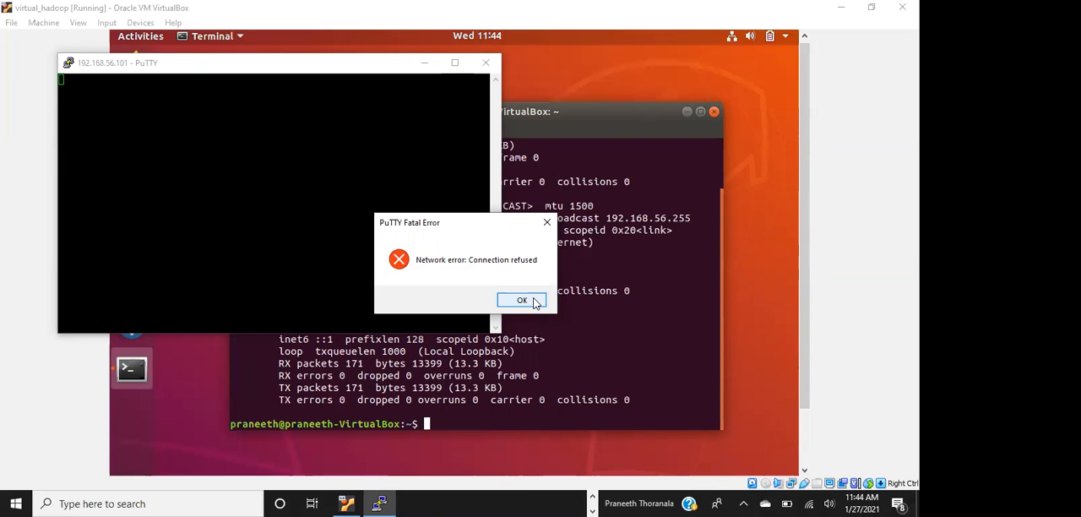
pyautogui.click(522, 301)
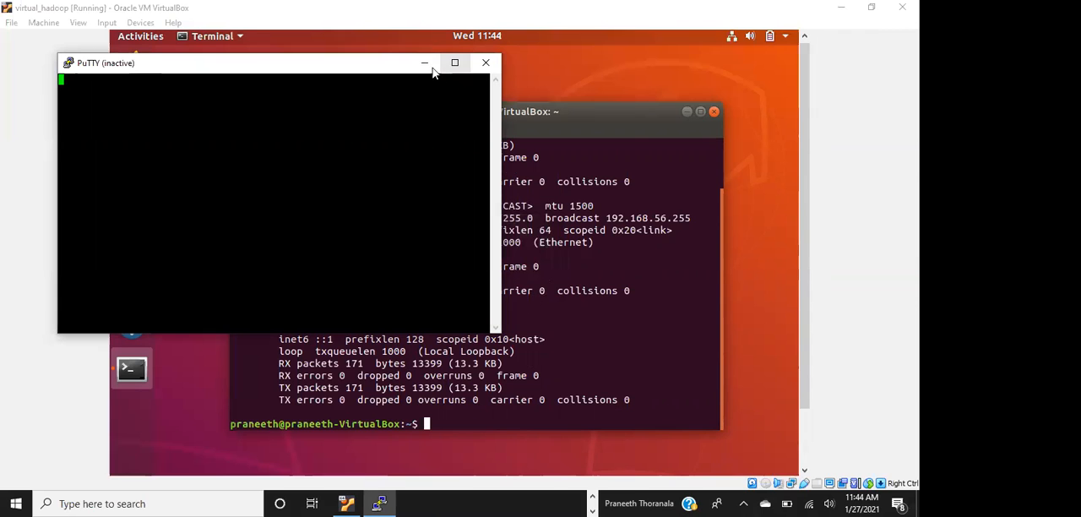
pyautogui.moveTo(432, 72); pyautogui.dragTo(674, 301)
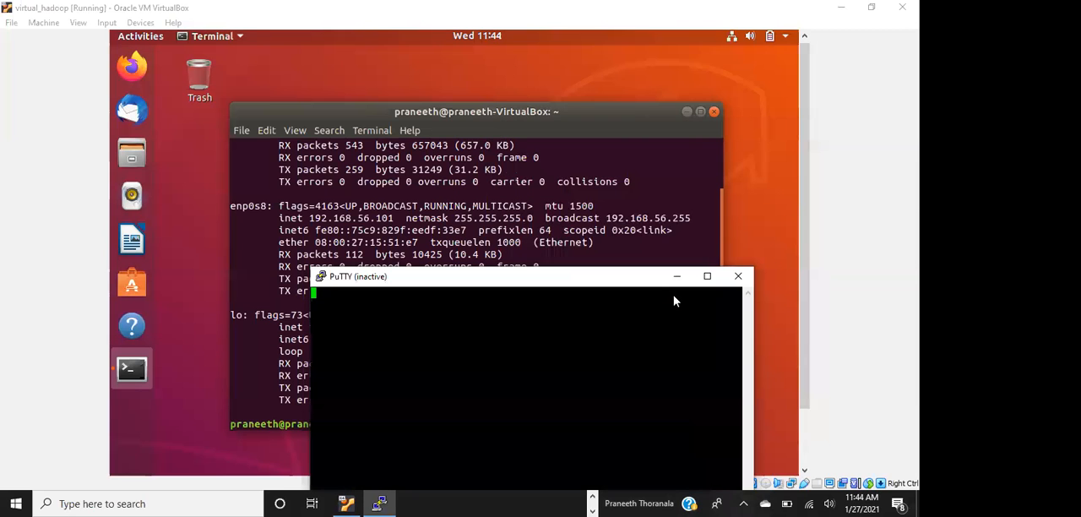
pyautogui.click(675, 295)
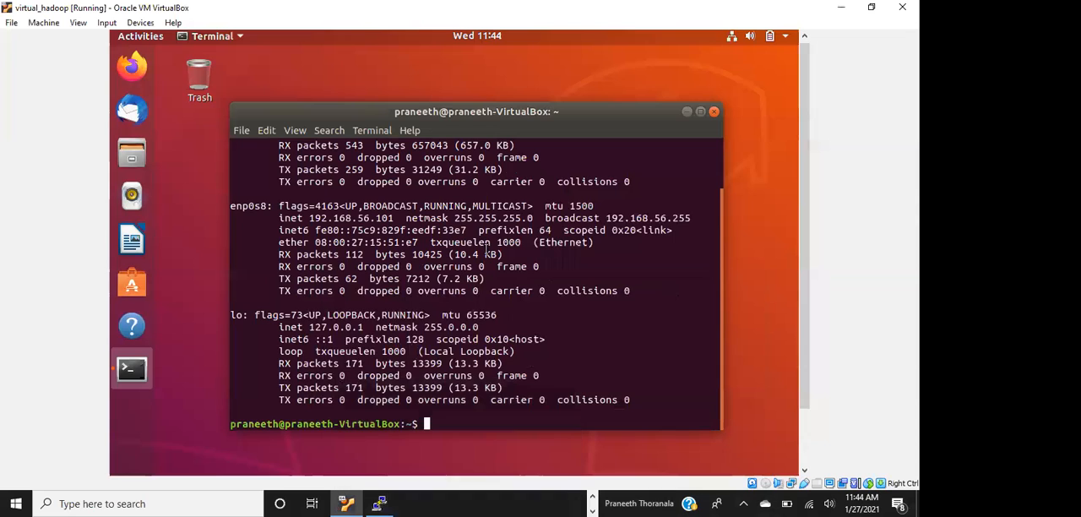
# Recheck the ifconfig output, close the inactive PuTTY window and relaunch PUTTY from the putty (1) folder in Downloads
pyautogui.scroll(2, 487, 251)
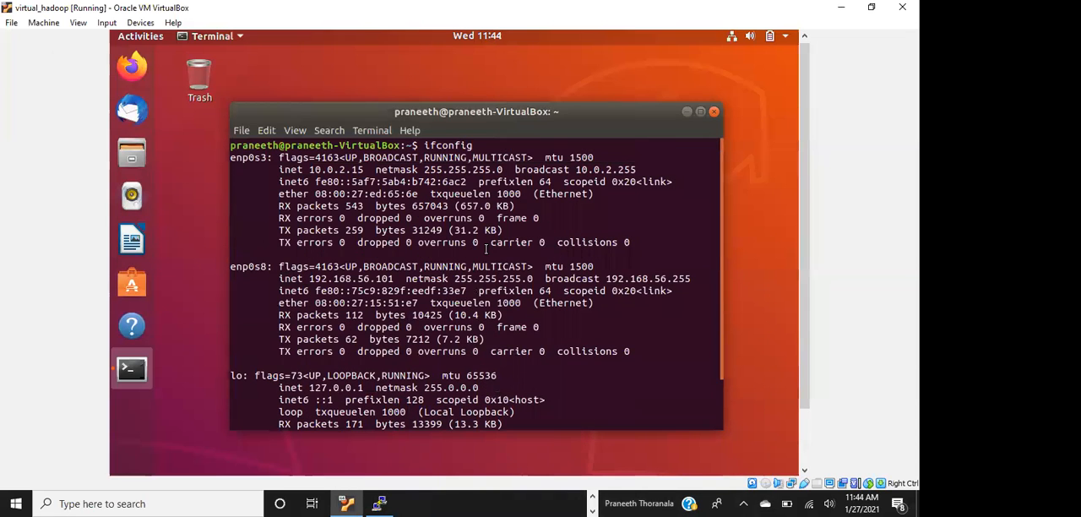
pyautogui.scroll(-2, 486, 250)
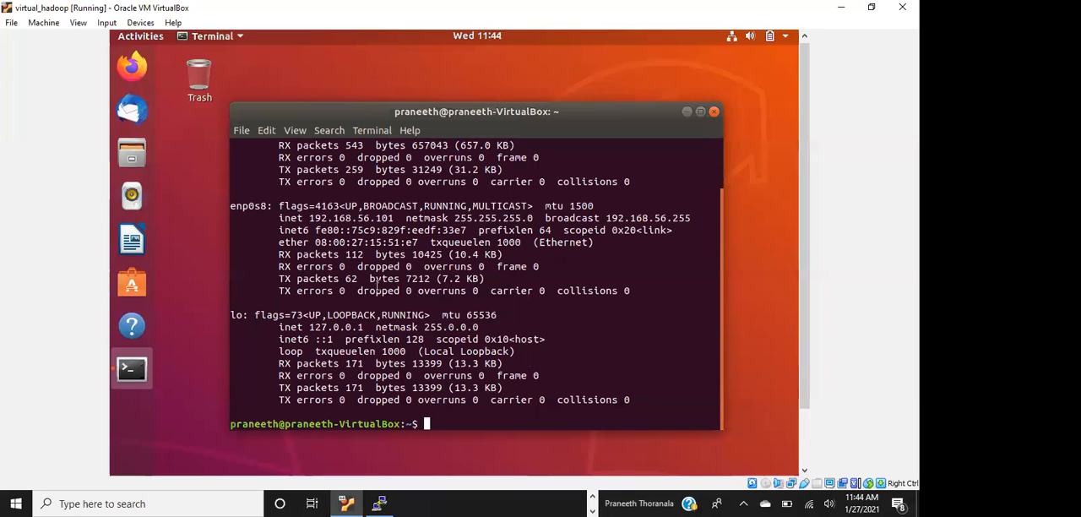
pyautogui.scroll(2, 372, 285)
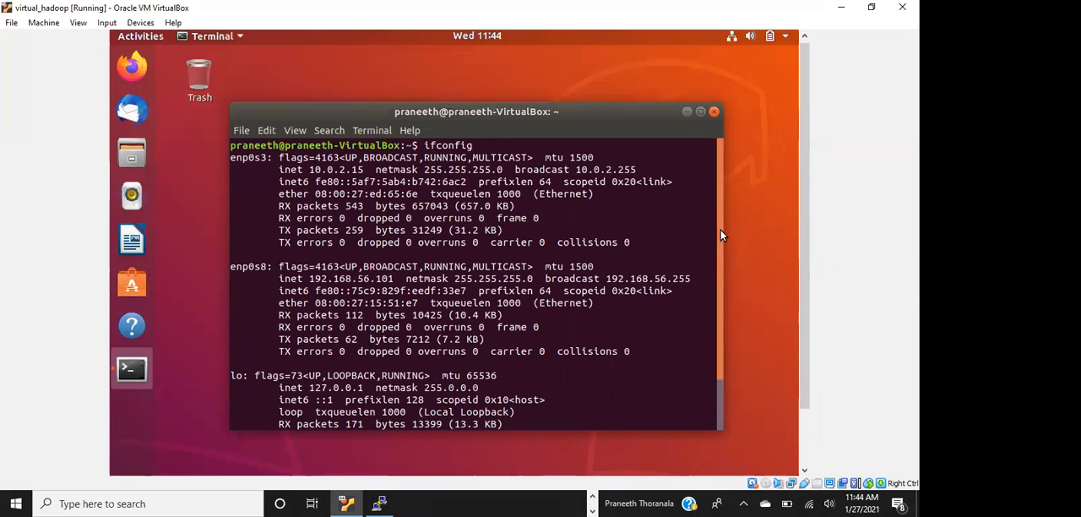
pyautogui.moveTo(719, 228); pyautogui.dragTo(717, 285)
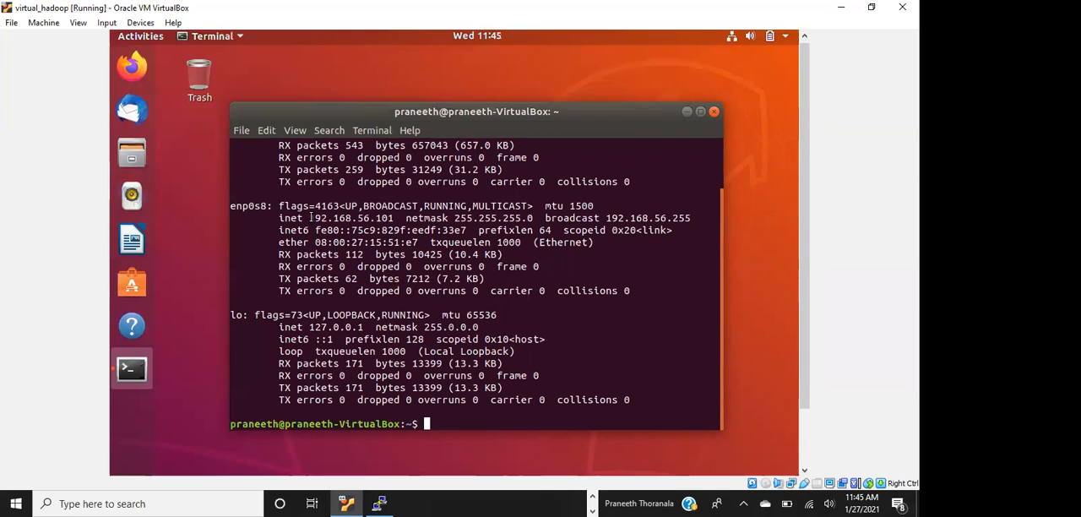
pyautogui.click(379, 503)
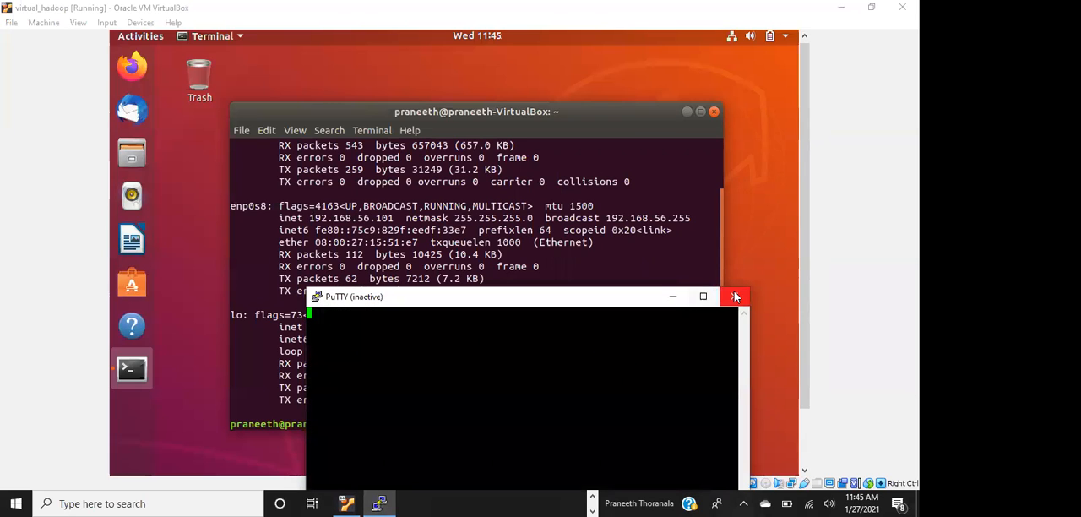
pyautogui.click(733, 296)
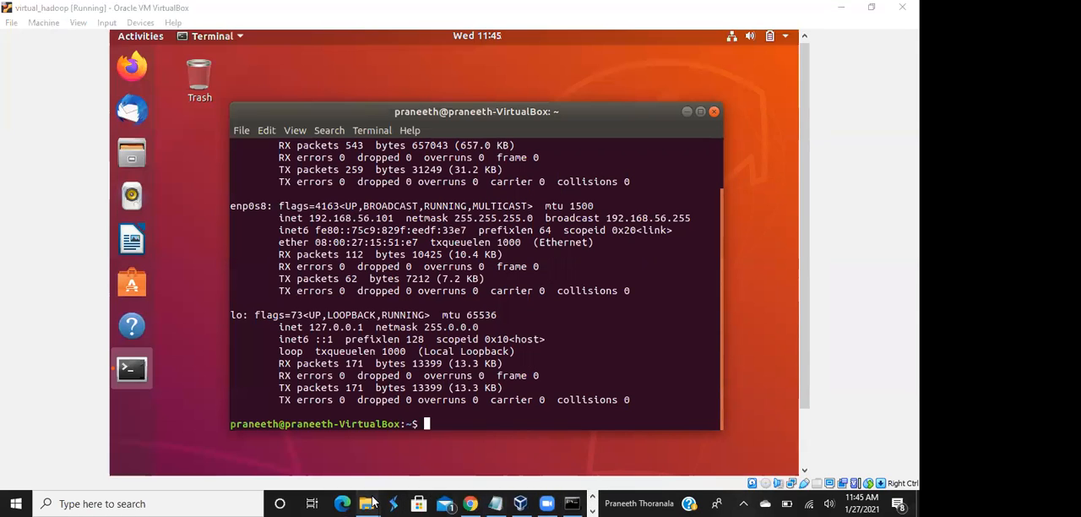
pyautogui.moveTo(373, 503)
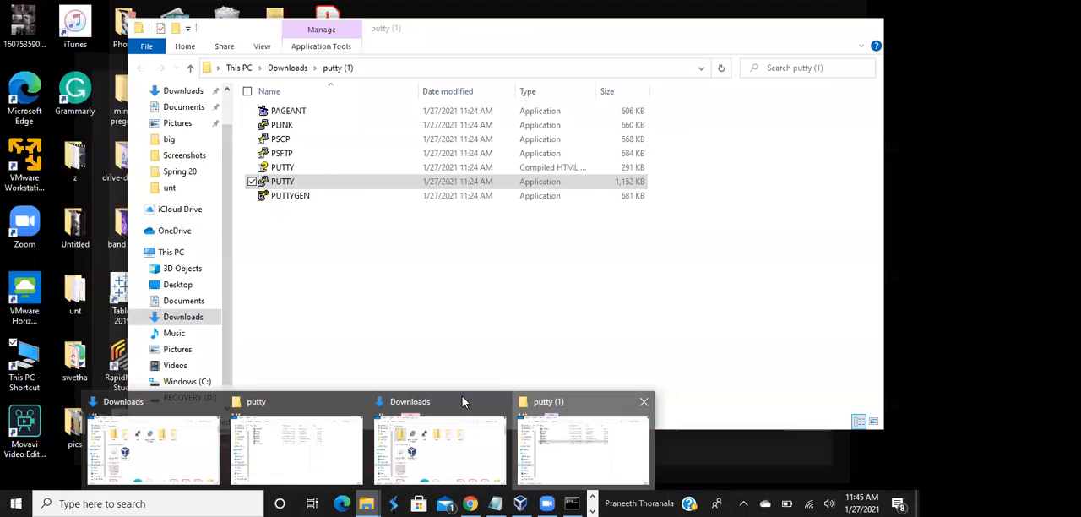
pyautogui.click(537, 469)
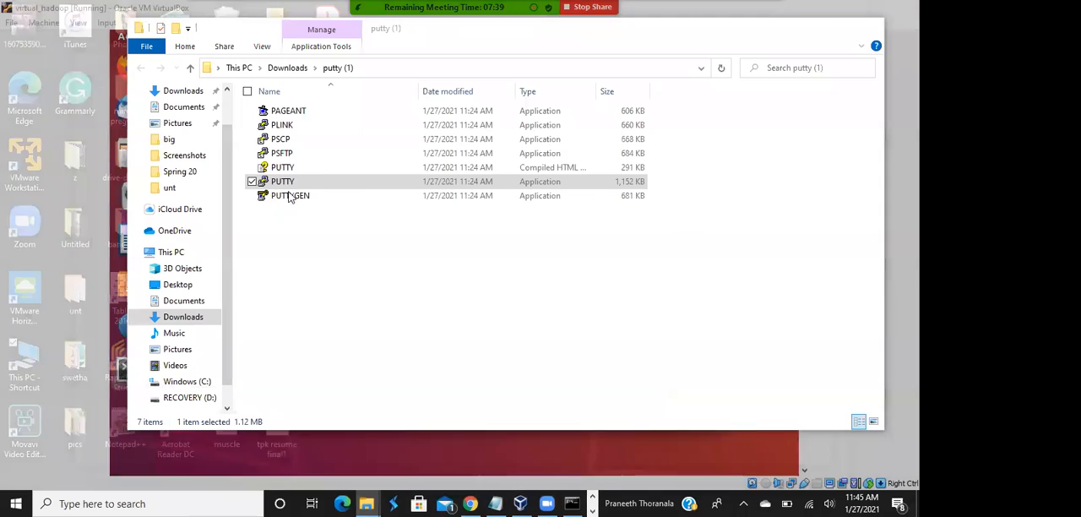
pyautogui.doubleClick(283, 183)
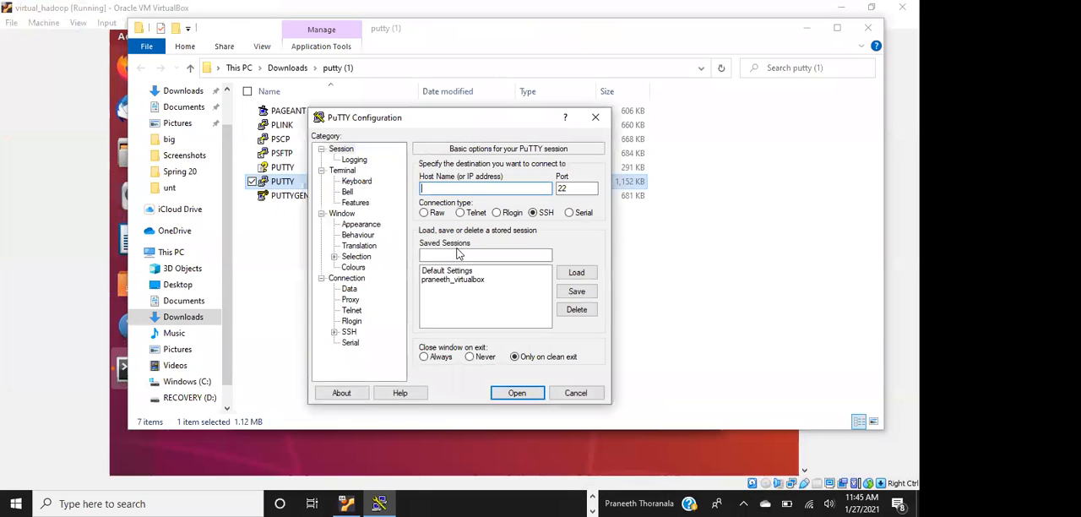
pyautogui.click(812, 27)
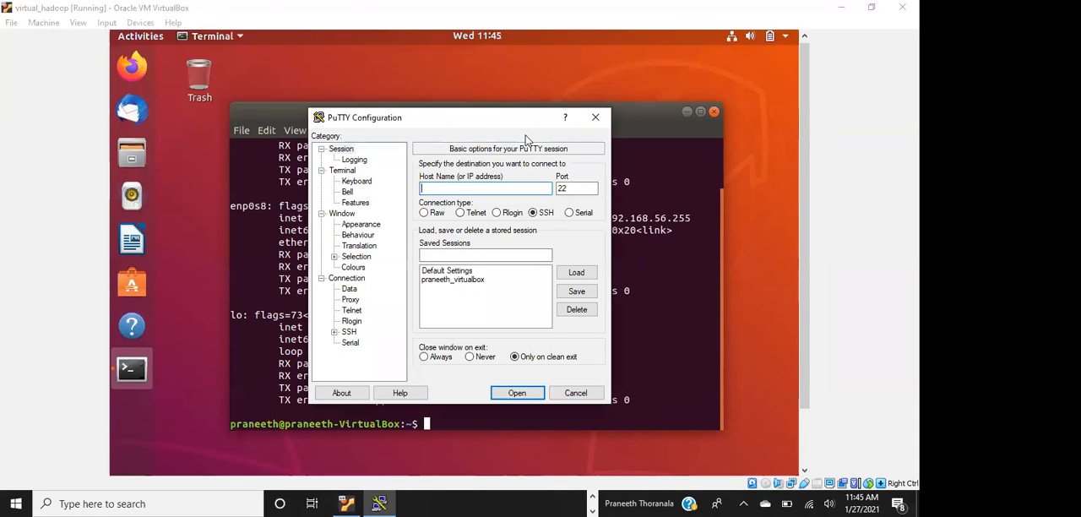
pyautogui.moveTo(471, 117); pyautogui.dragTo(644, 188)
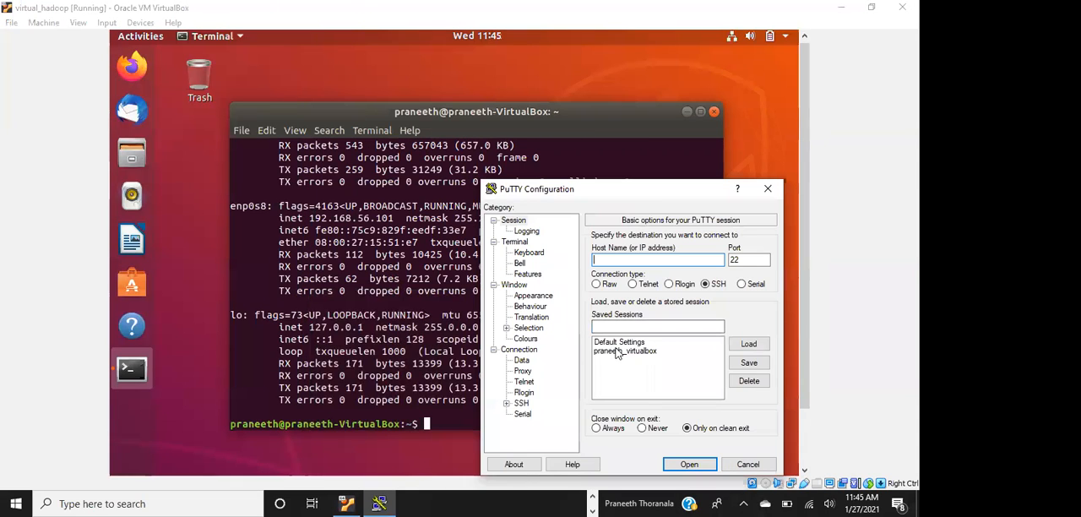
# Load the saved virtualbox session, try to open its SSH connection to 192.168.56.101, dismiss the error and close the PuTTY window
pyautogui.click(616, 352)
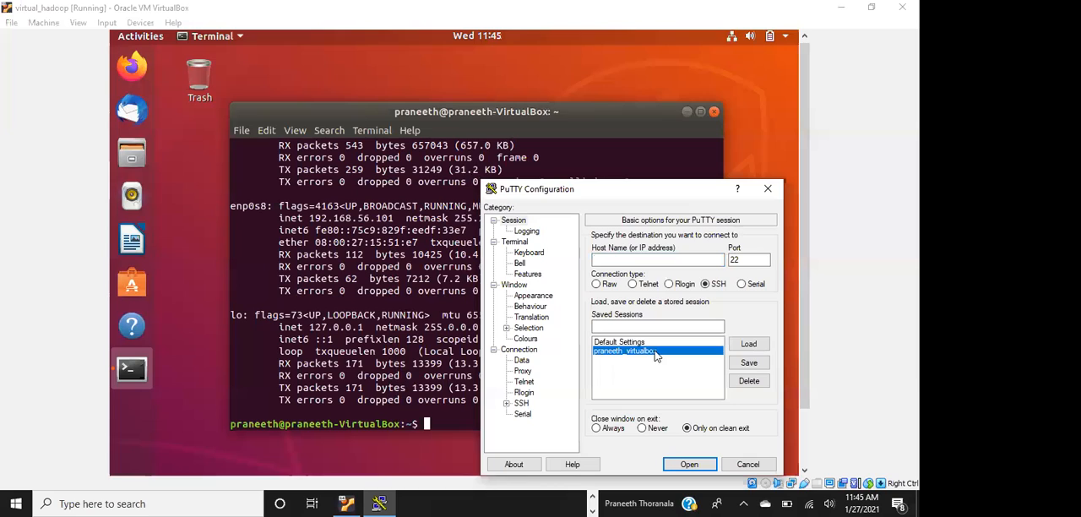
pyautogui.click(748, 344)
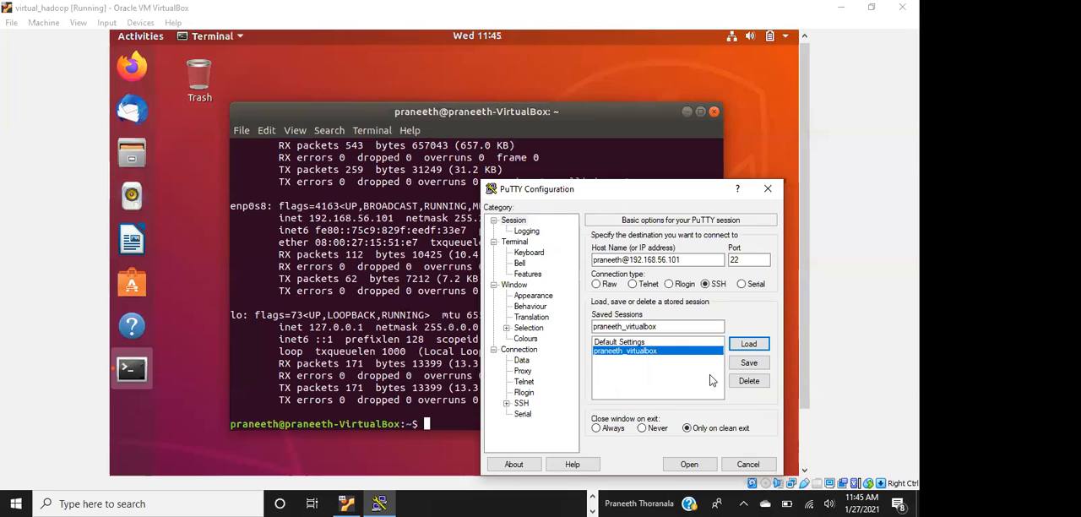
pyautogui.click(689, 465)
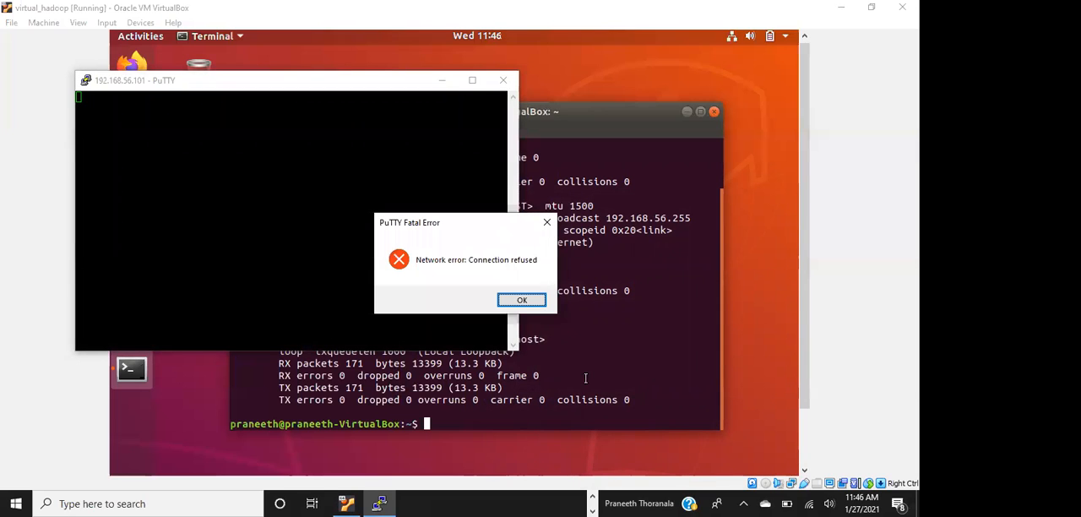
pyautogui.click(530, 302)
pyautogui.click(505, 81)
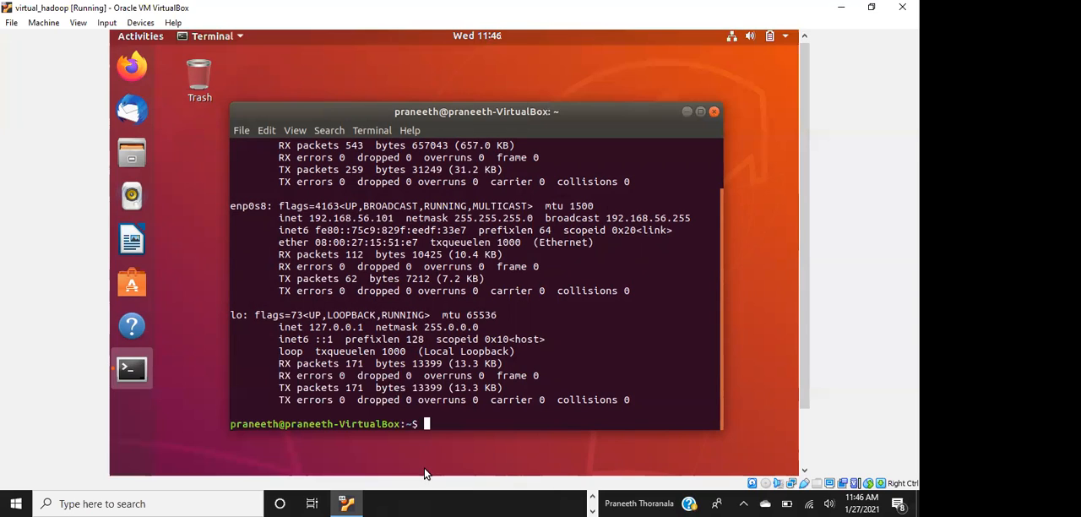
# Show the Windows desktop and locate the Install_Apache_Hadoop_3_v1.0 text file
pyautogui.click(591, 499)
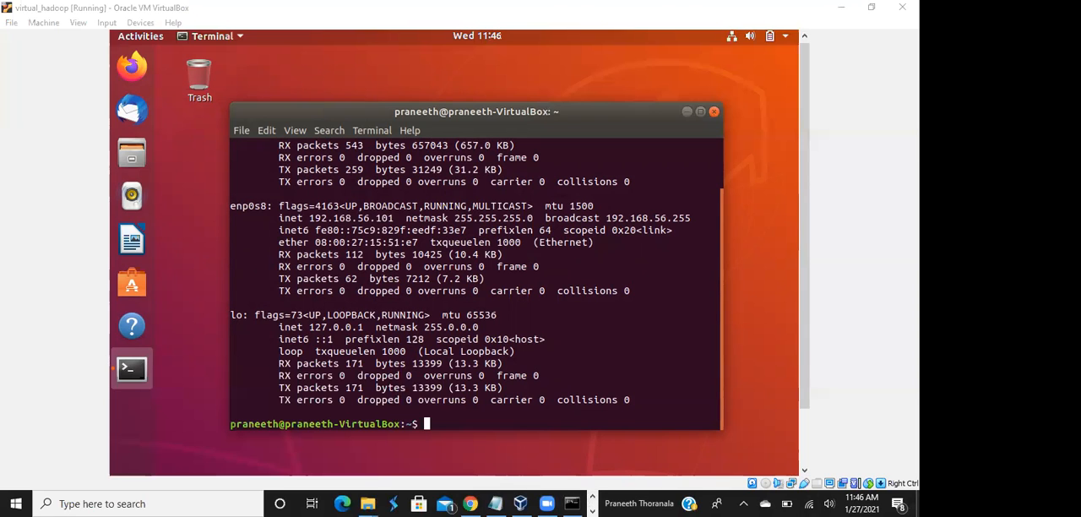
pyautogui.press('super+d')
pyautogui.click(331, 311)
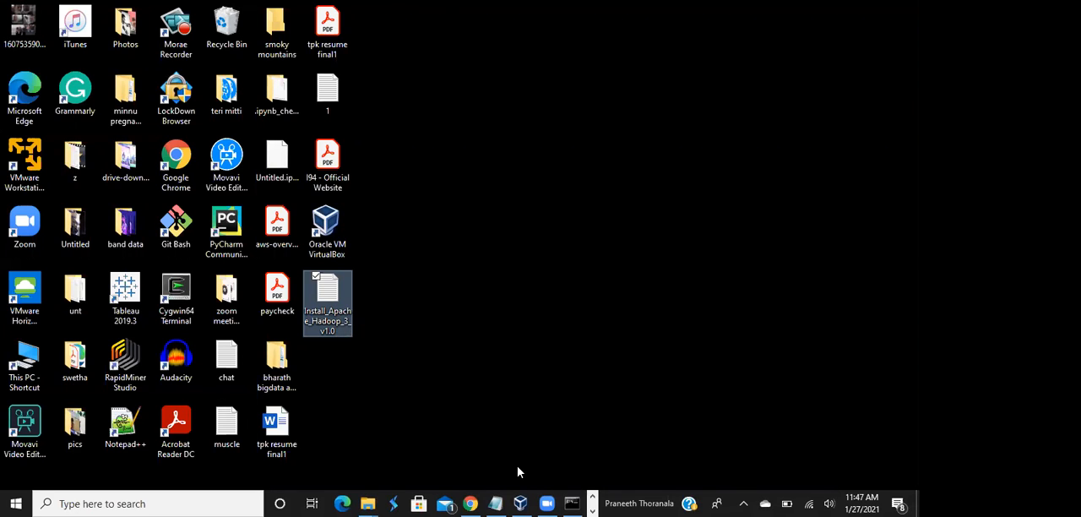
pyautogui.moveTo(470, 501)
pyautogui.click(419, 156)
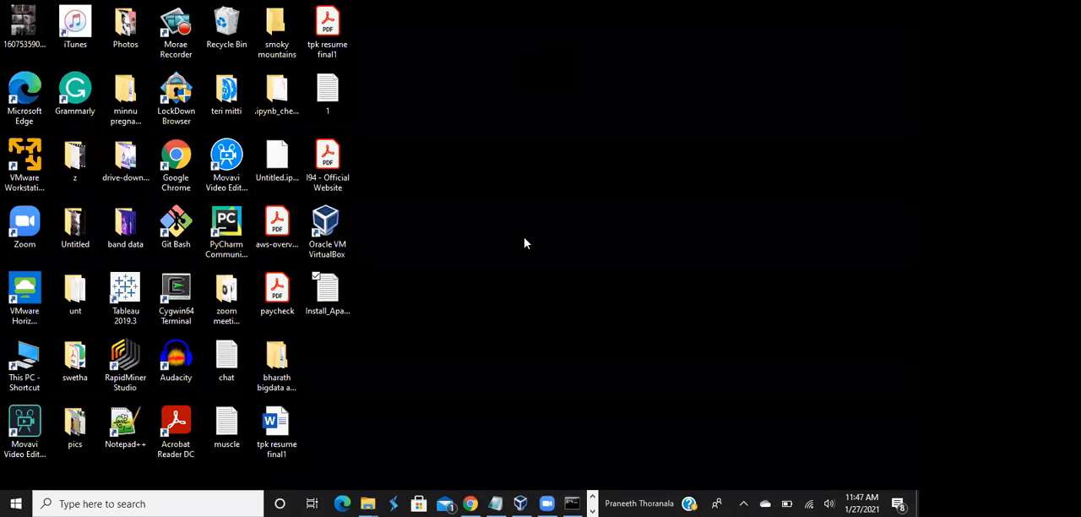
pyautogui.click(594, 502)
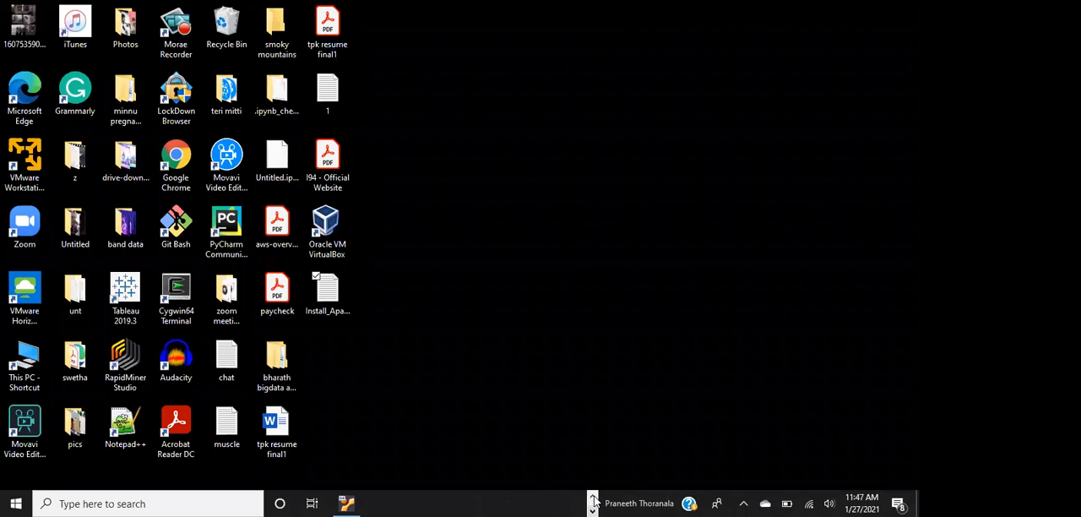